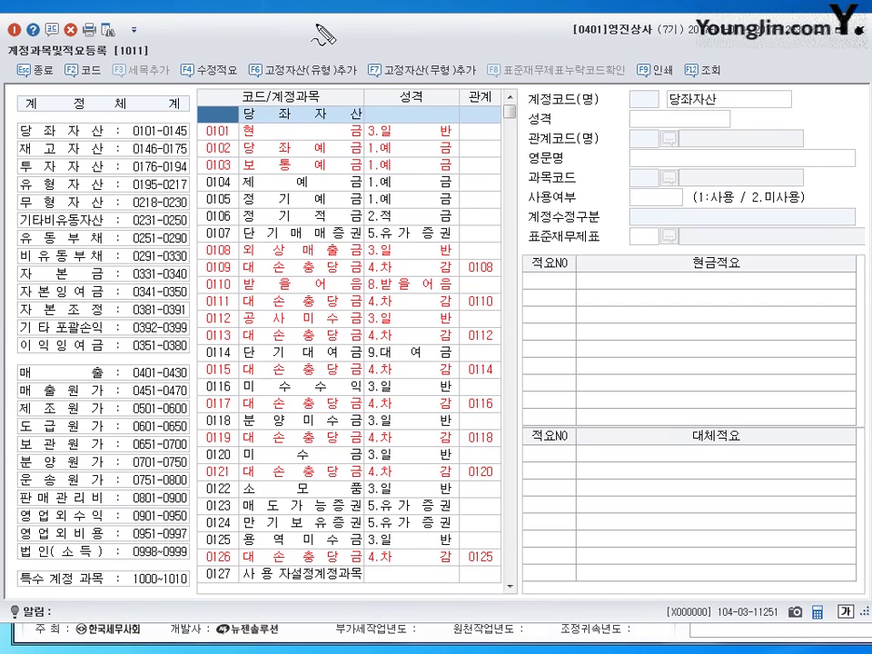
mouse_move(146, 121)
mouse_down()
mouse_move(77, 102)
mouse_move(116, 91)
mouse_move(128, 118)
mouse_up()
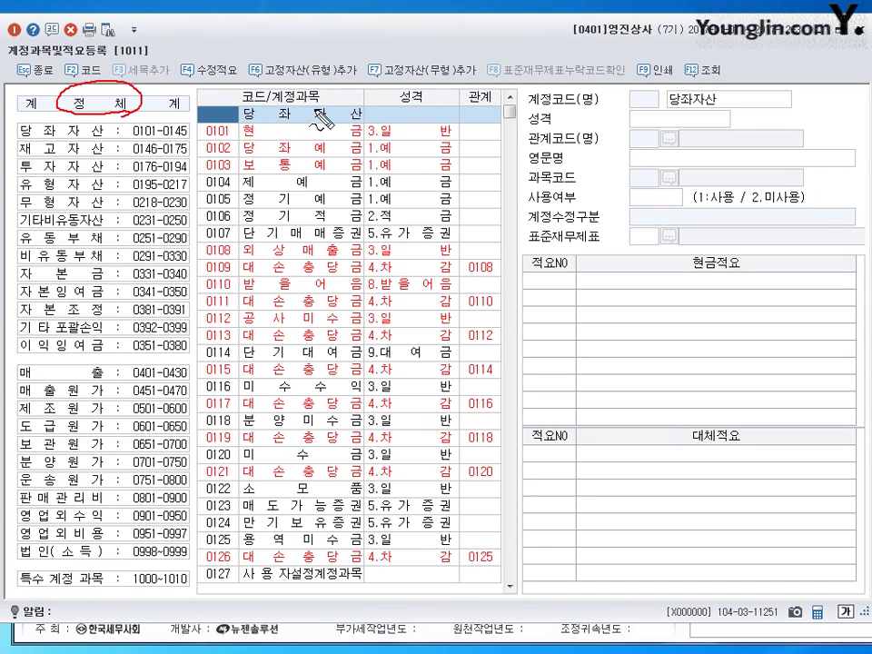
drag(270, 105, 373, 95)
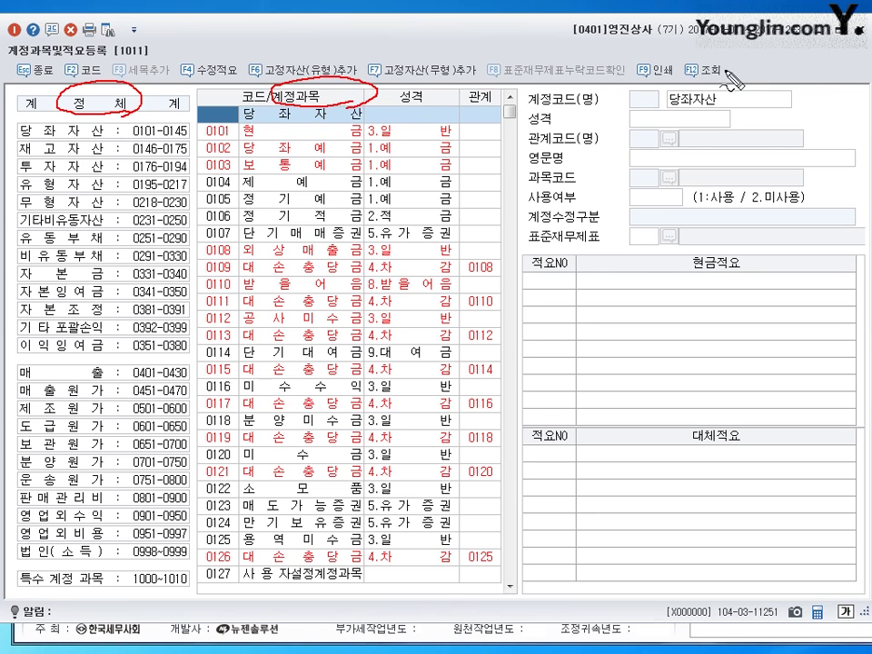
mouse_move(618, 88)
mouse_down()
mouse_move(636, 272)
mouse_move(804, 216)
mouse_move(663, 94)
mouse_move(616, 102)
mouse_up()
key(Escape)
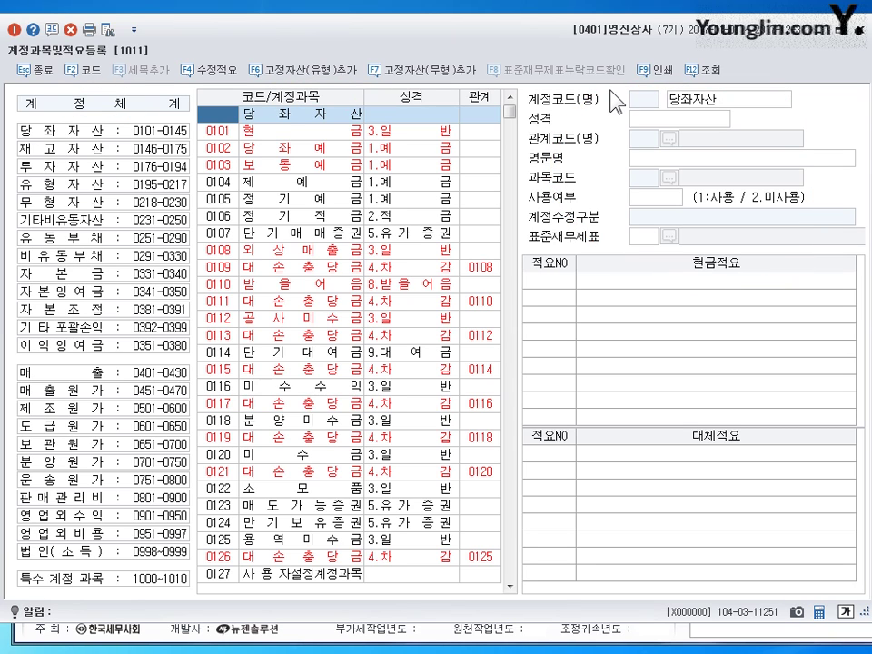
Step: Review the 당좌자산 accounts one by one from 0101 현금 through 0111 대손충당금, then return to 0105 정기예금
click(285, 136)
click(289, 116)
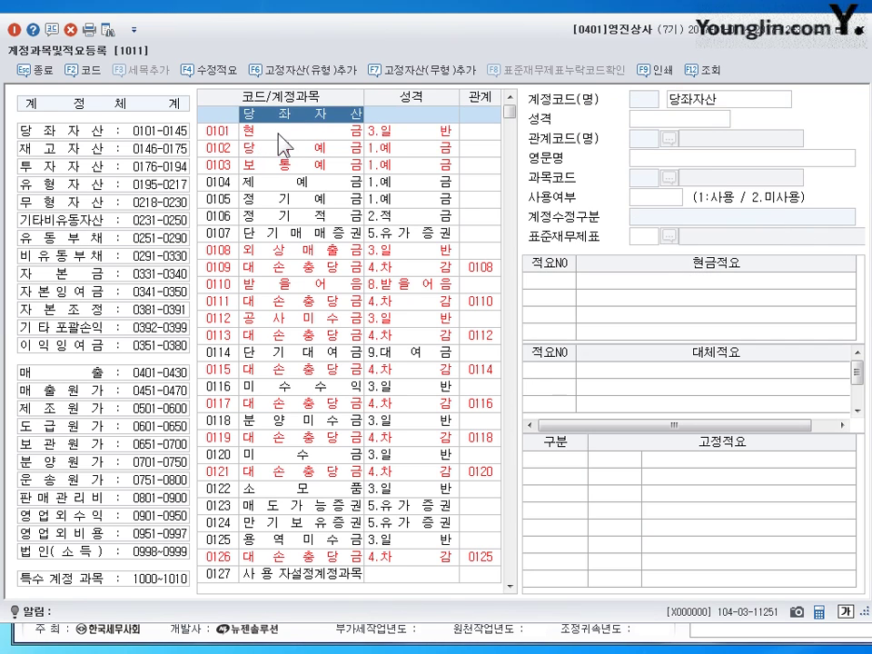
click(278, 133)
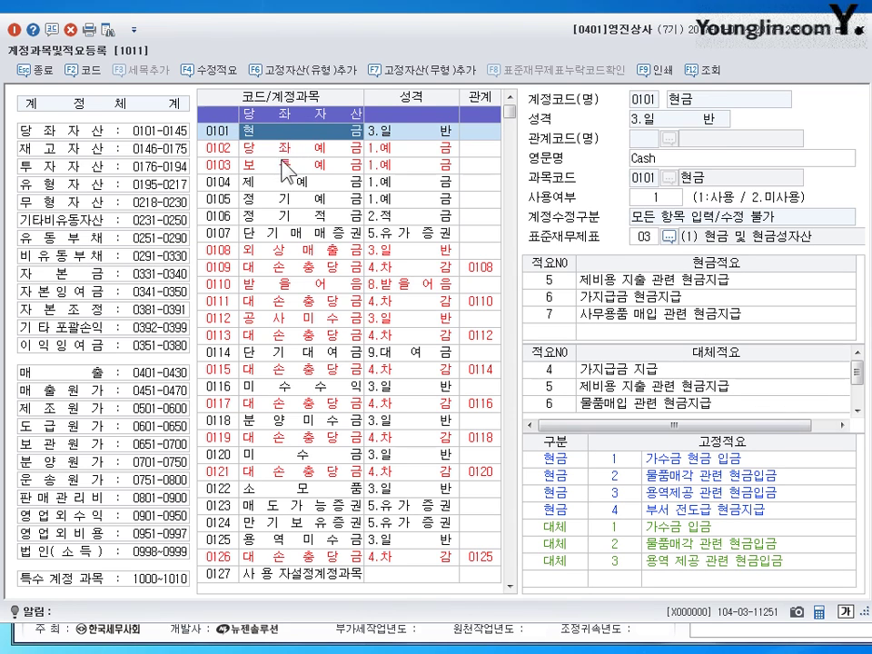
key(Down)
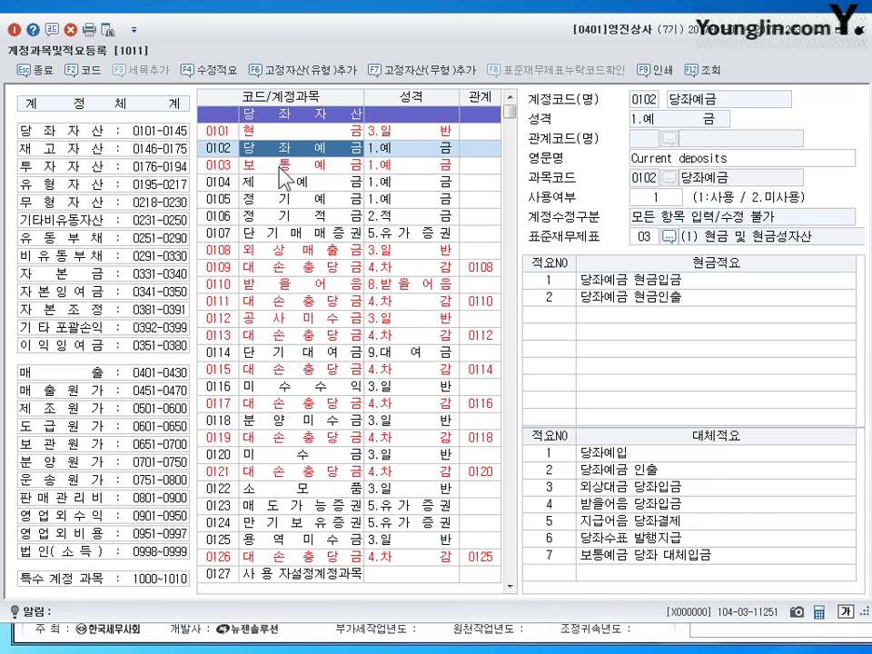
key(Down)
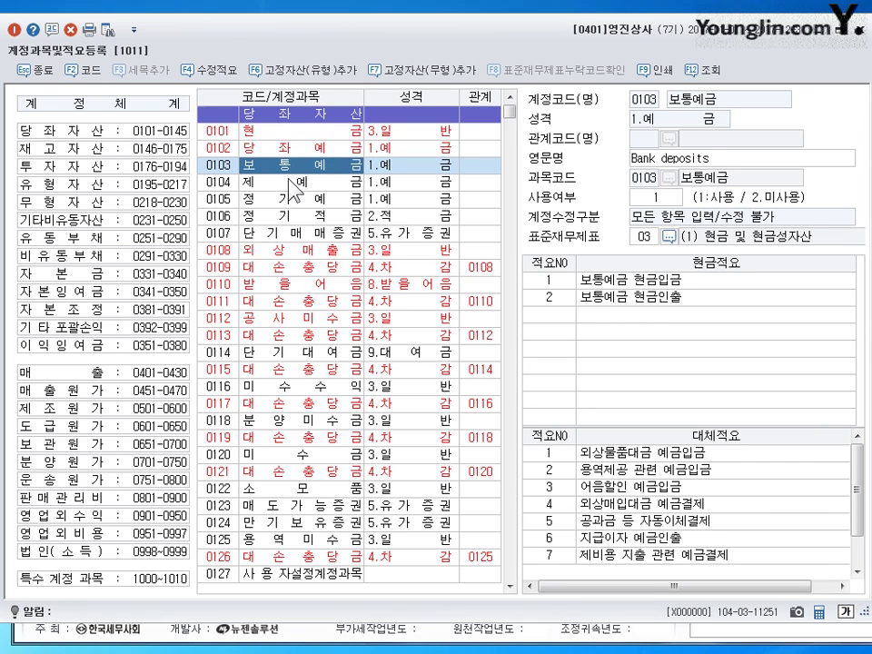
key(Down)
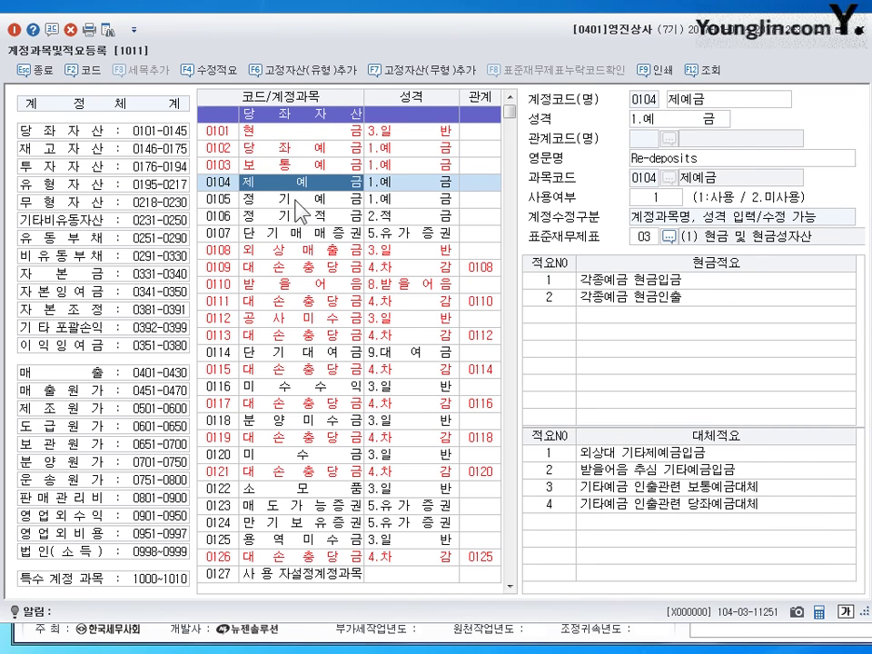
key(Down)
key(Down)
key(Down)
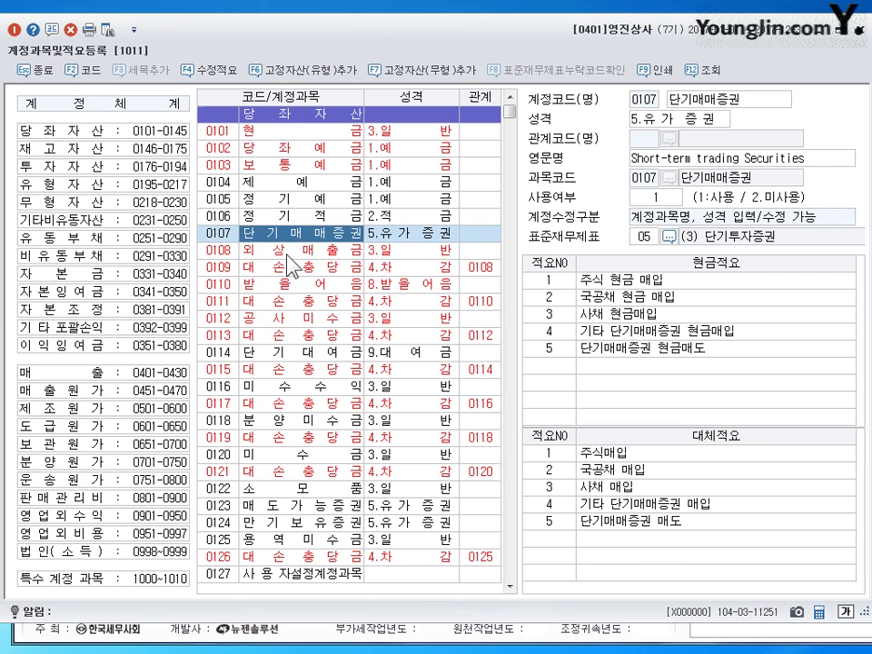
key(Down)
key(Down)
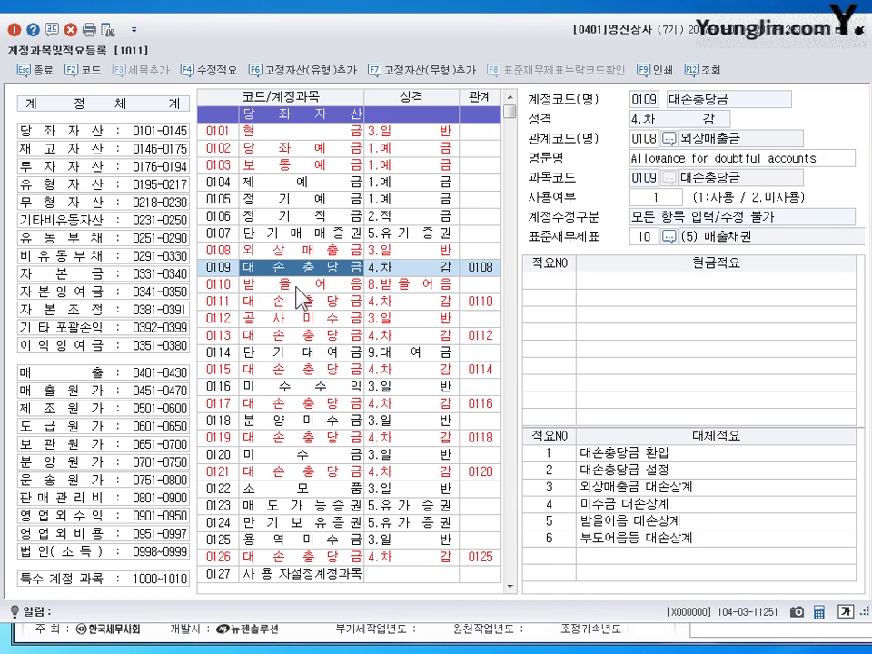
key(Down)
key(Down)
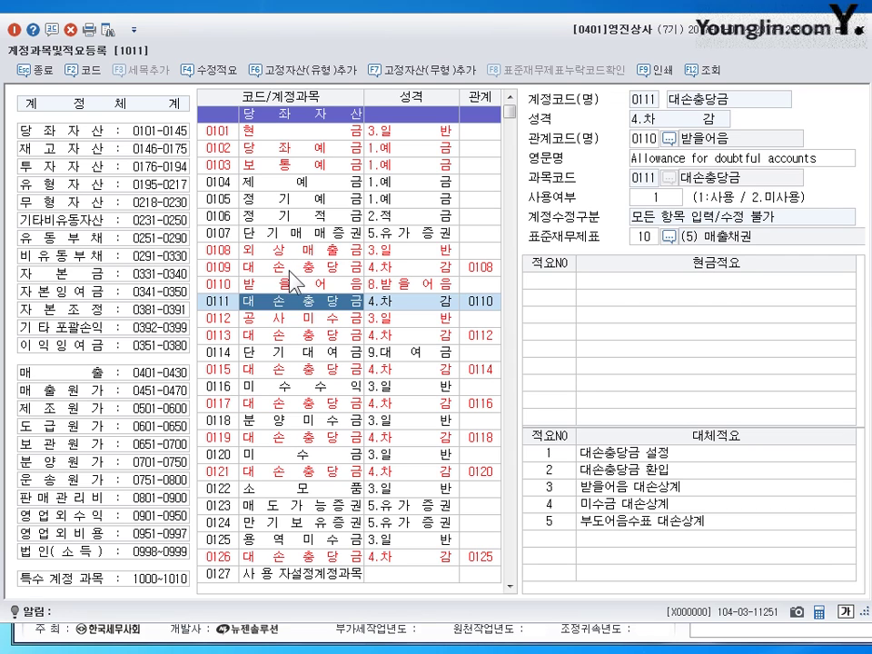
click(292, 199)
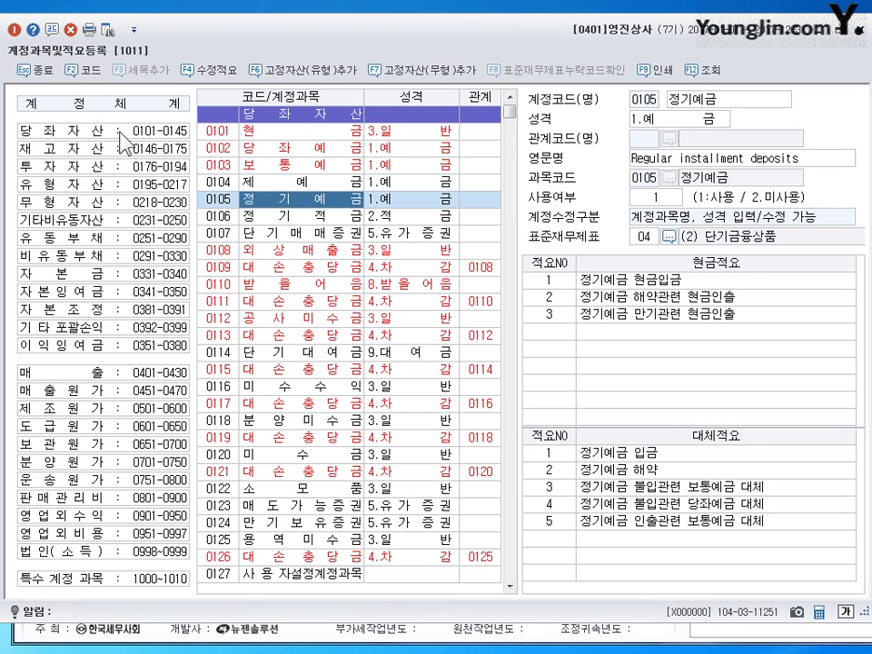
Step: Show the account lists of 재고자산 and 투자자산, then return to the 당좌자산 list
click(73, 133)
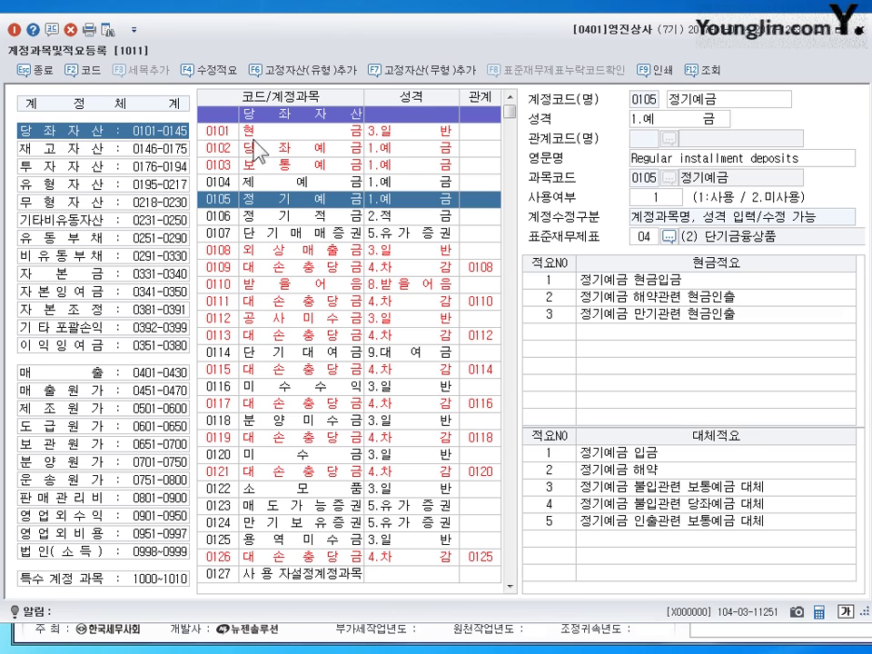
click(73, 148)
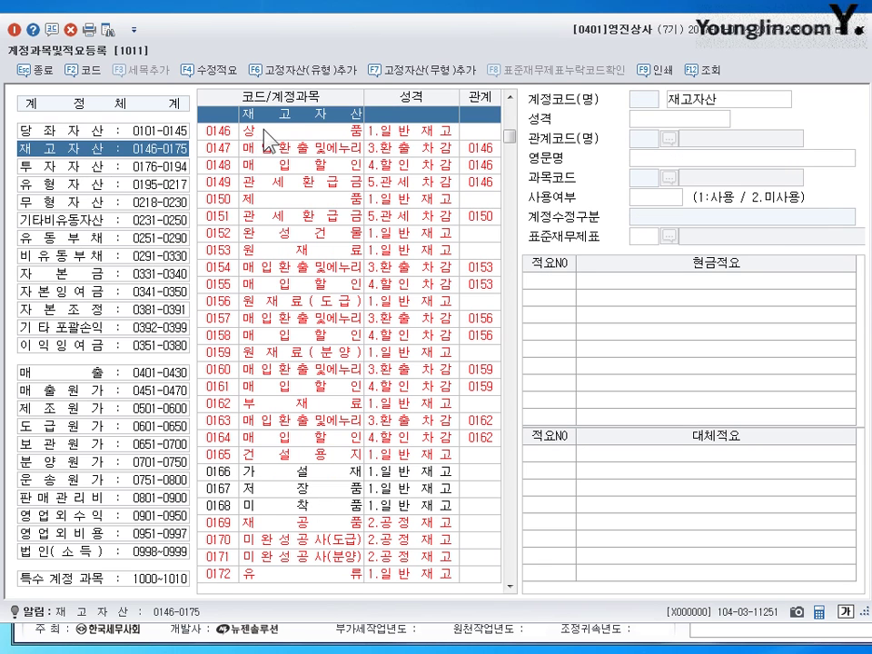
click(56, 168)
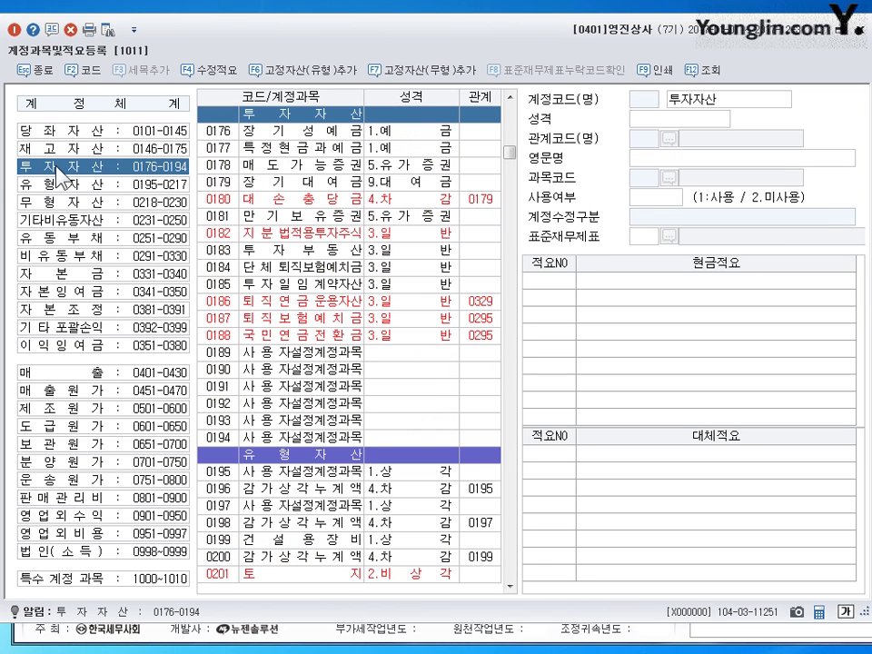
click(73, 130)
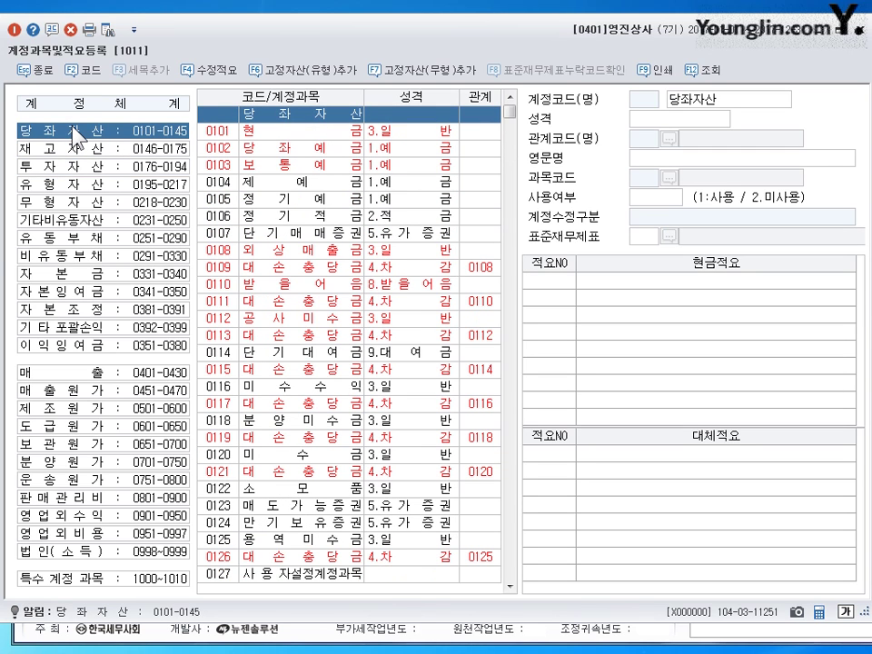
Step: Examine the details of 0813 접대비 and 0811 복리후생비 in 판매관리비, and of 0201 토지 in 유형자산
click(65, 500)
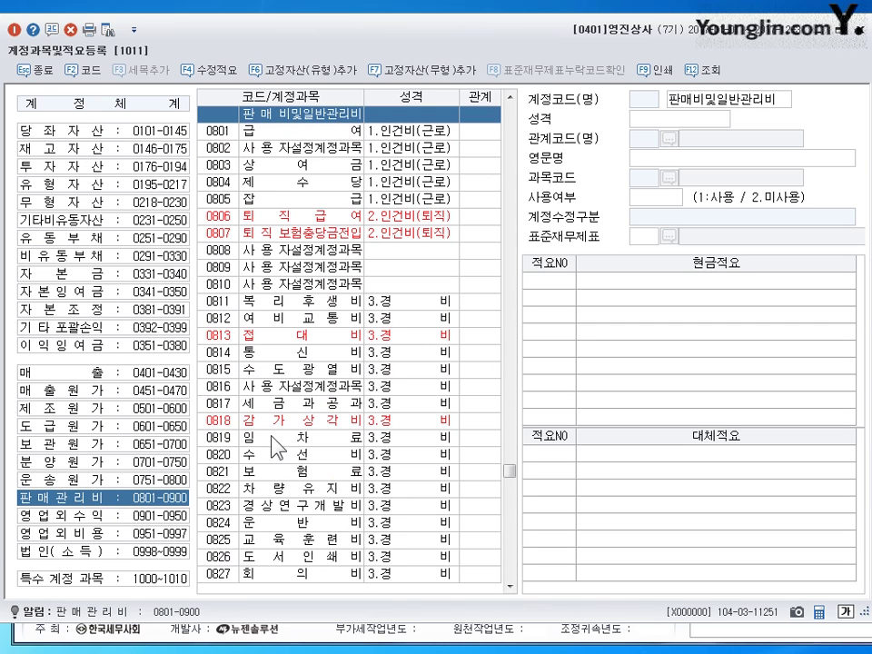
click(276, 336)
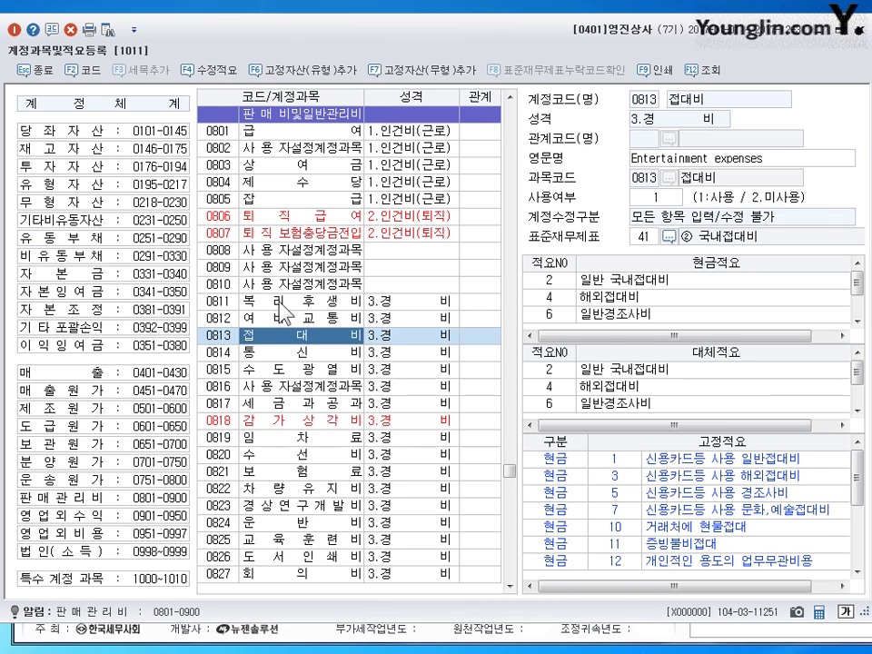
click(284, 309)
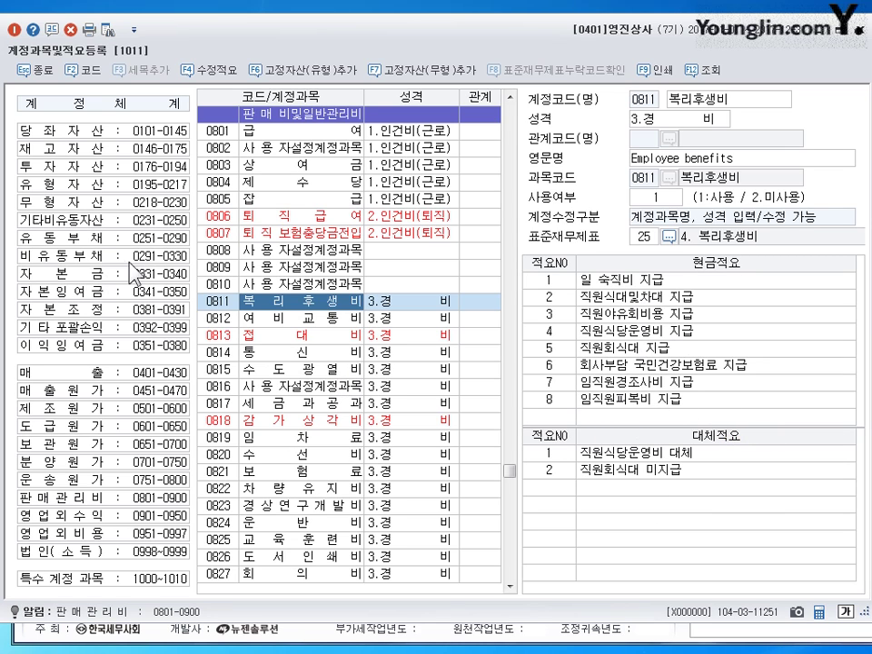
click(52, 187)
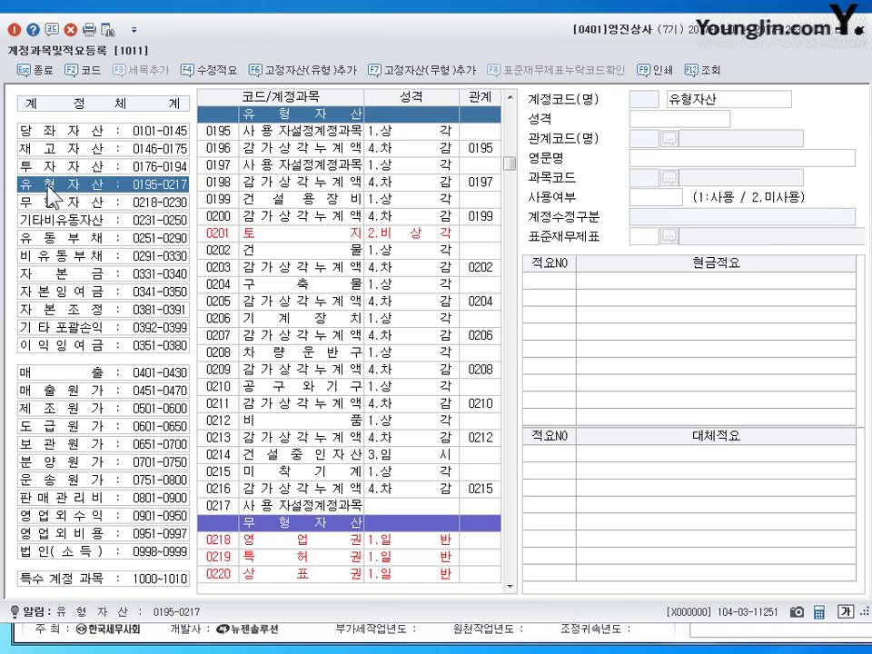
click(327, 233)
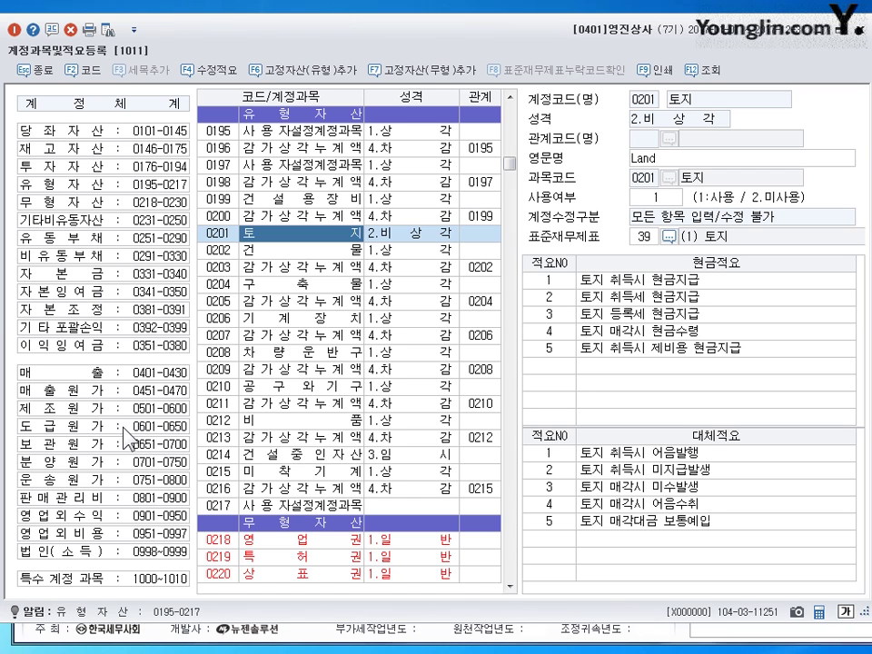
Step: Look through the account lists of the 제조원가, 도급원가, 운송원가 and 매출 groups
click(92, 410)
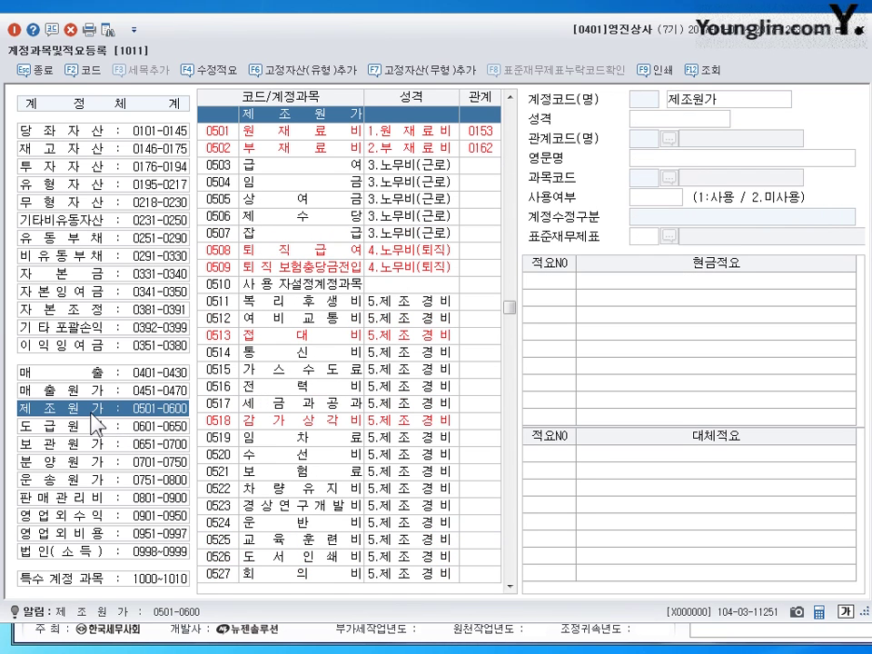
click(77, 427)
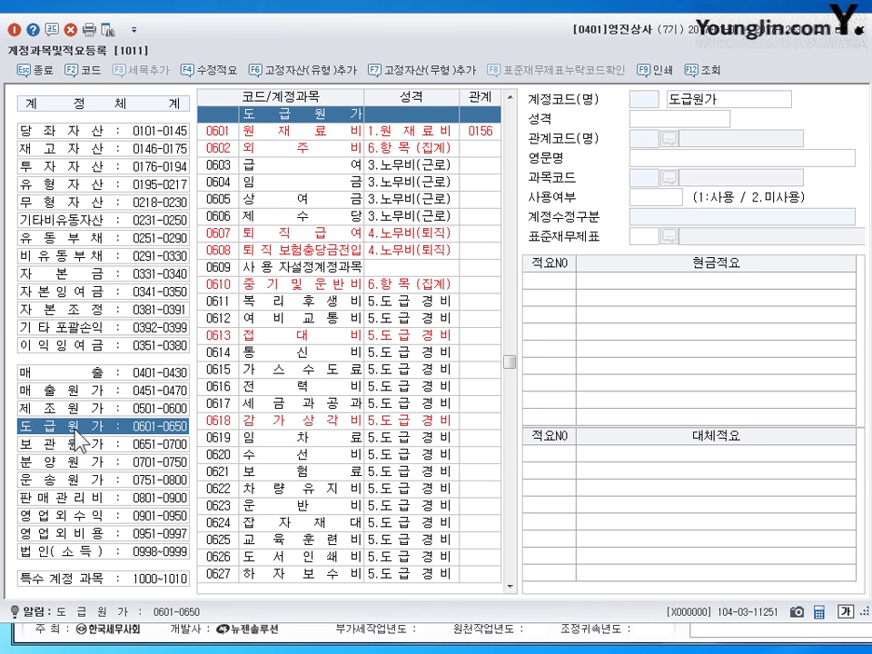
click(62, 482)
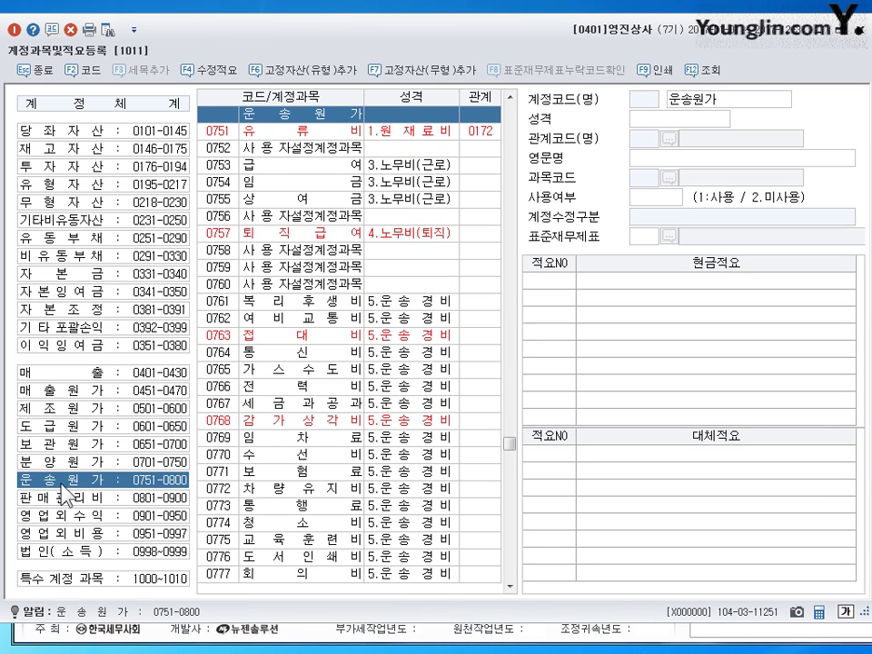
click(58, 410)
click(63, 373)
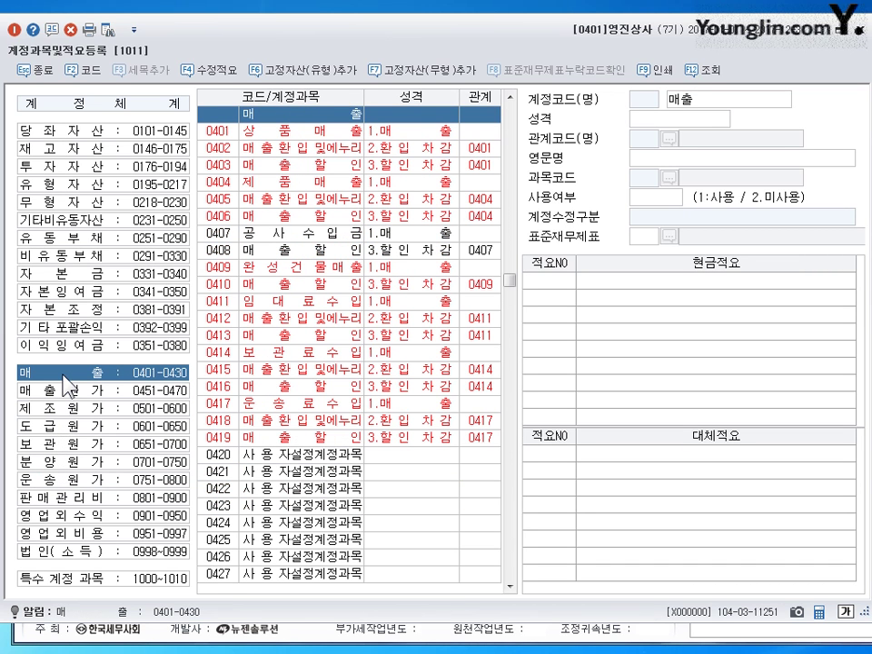
Step: Compare the code ranges and account lists of 당좌자산 and 재고자산, ending on 당좌자산
click(113, 130)
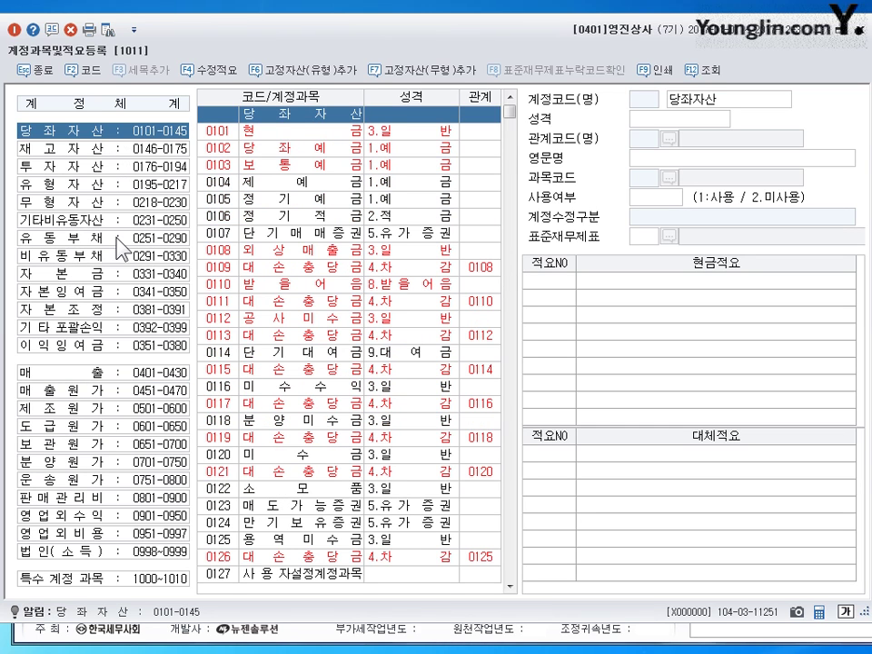
key(Down)
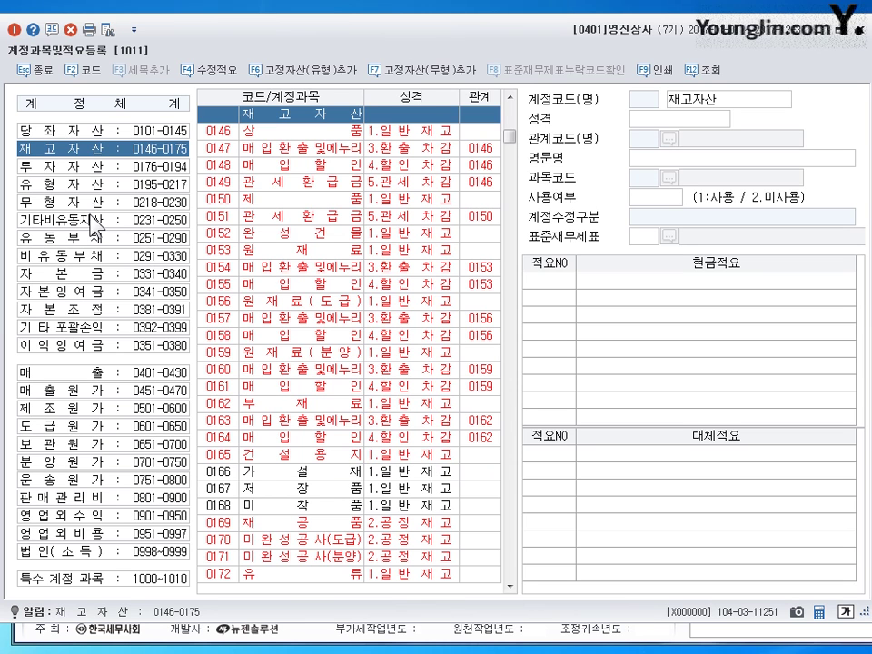
click(92, 133)
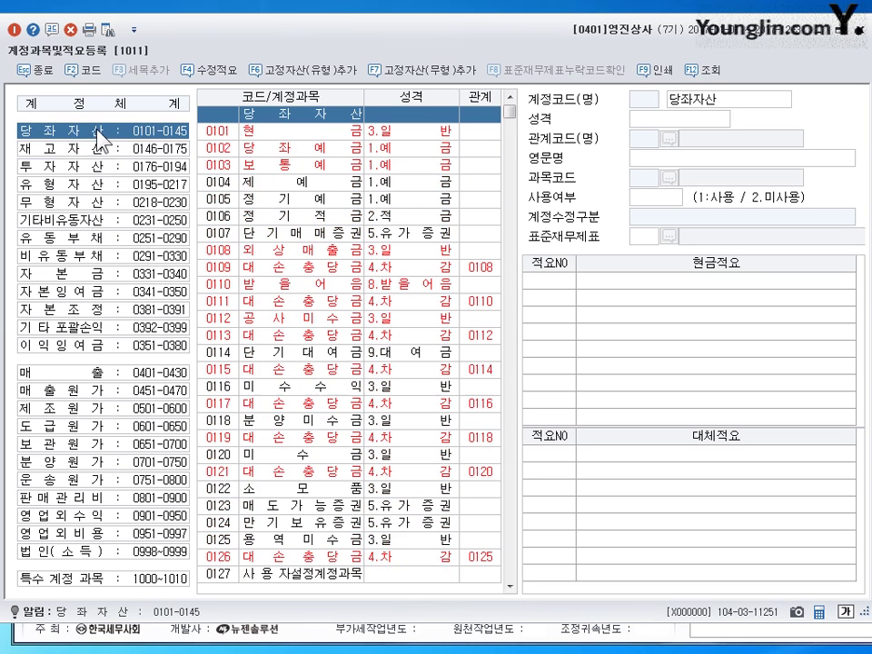
click(88, 132)
click(81, 150)
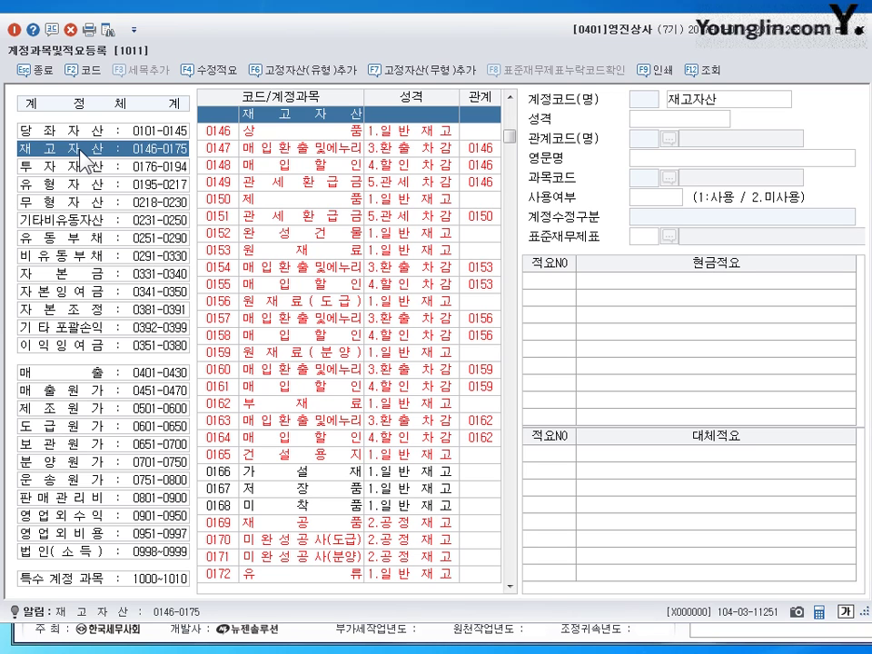
click(84, 133)
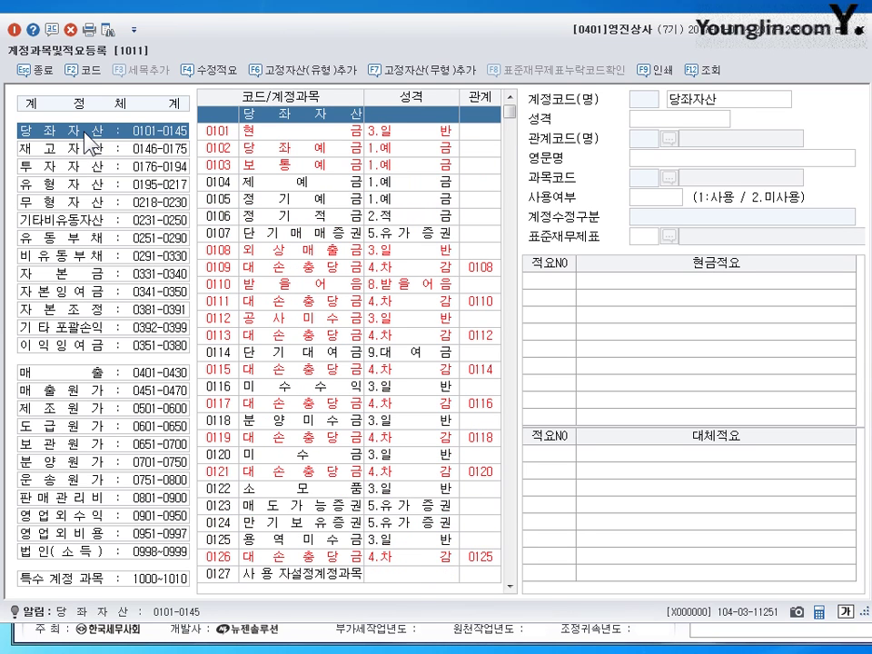
click(75, 150)
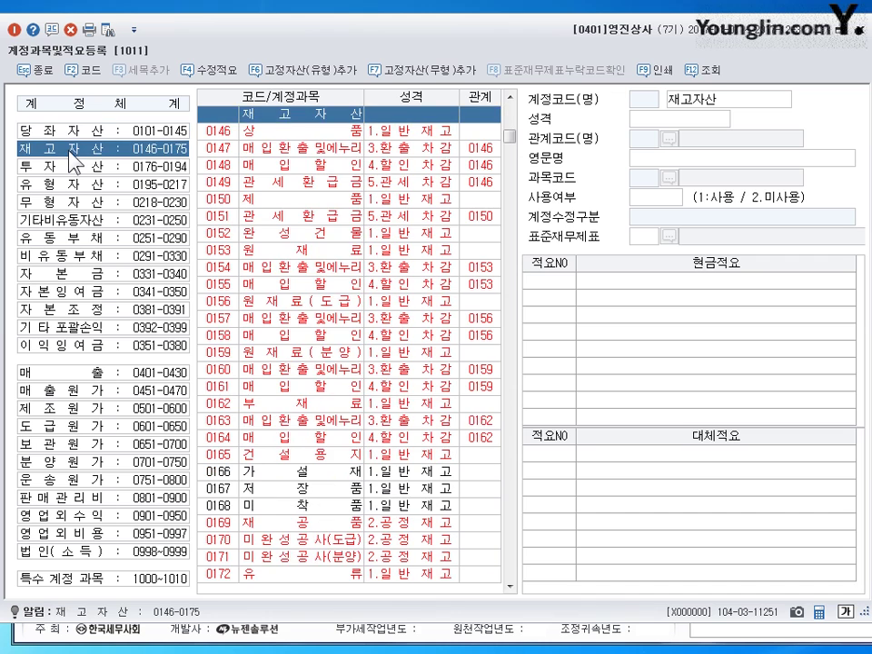
click(78, 134)
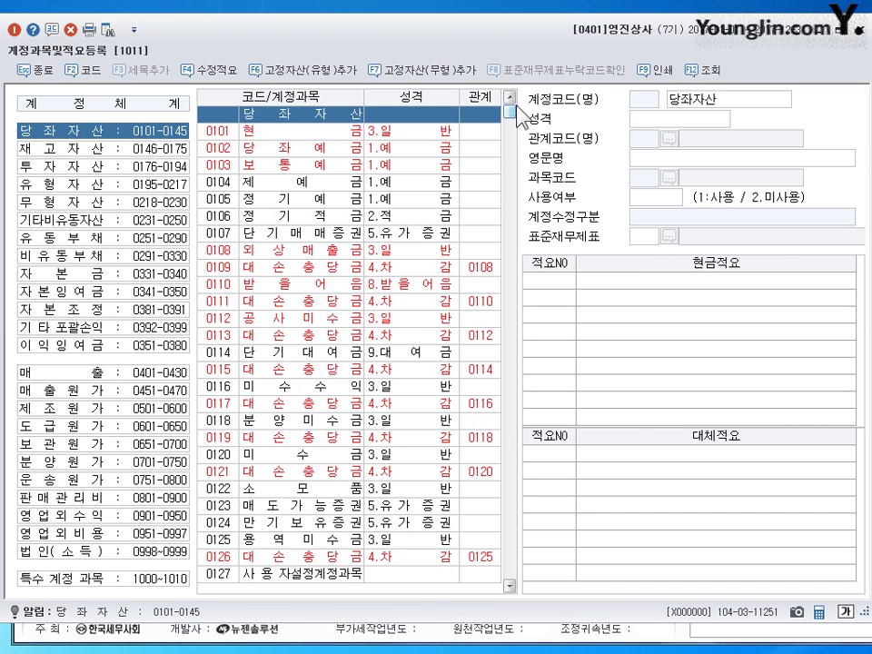
Step: Review the details of the user-defined accounts 0144 and 0145 at the end of the 당좌자산 range
drag(510, 114, 514, 144)
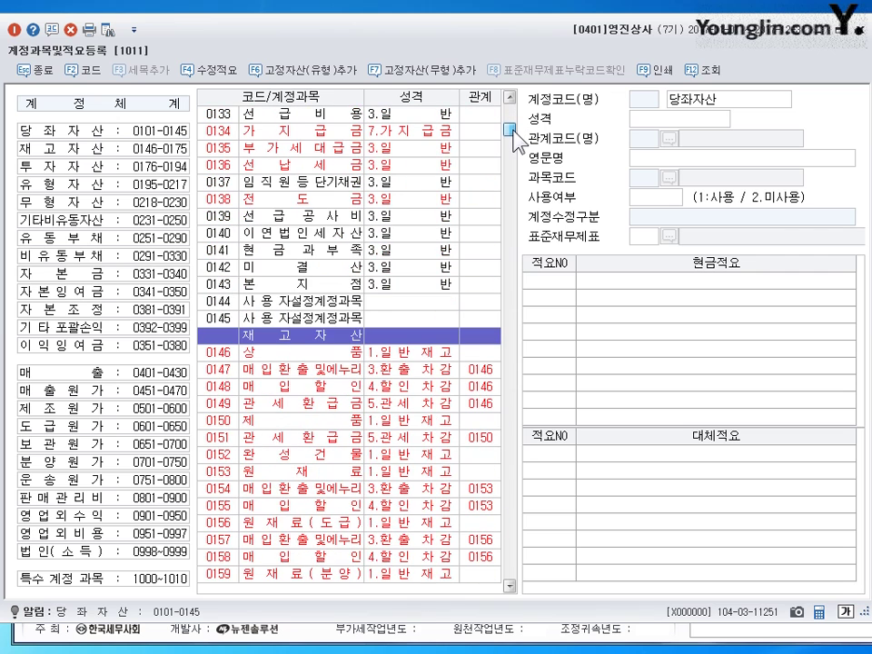
click(294, 302)
key(Down)
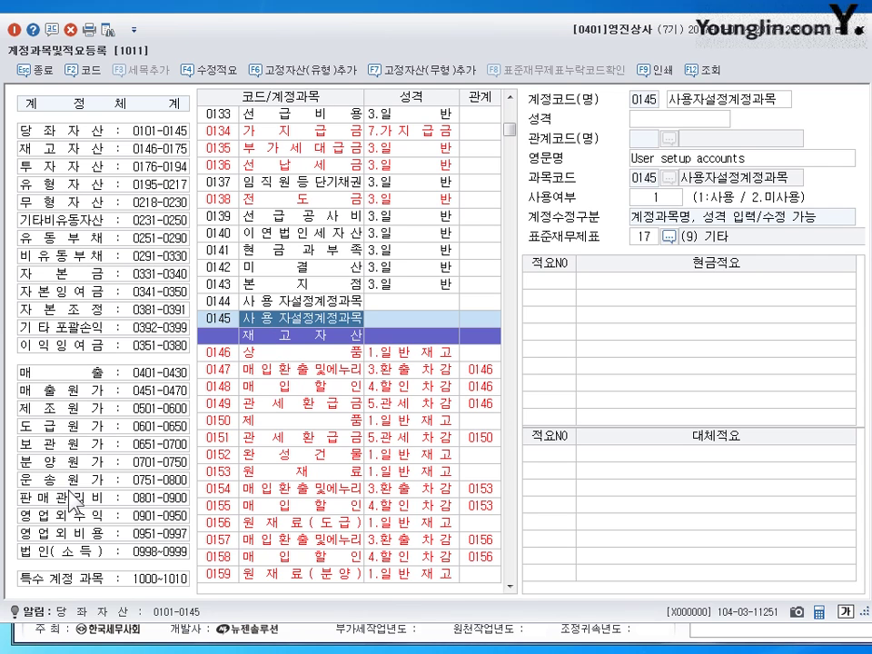
Step: Review the 유동부채 account list, including the user-defined account 0274 and the rest of the range
click(72, 237)
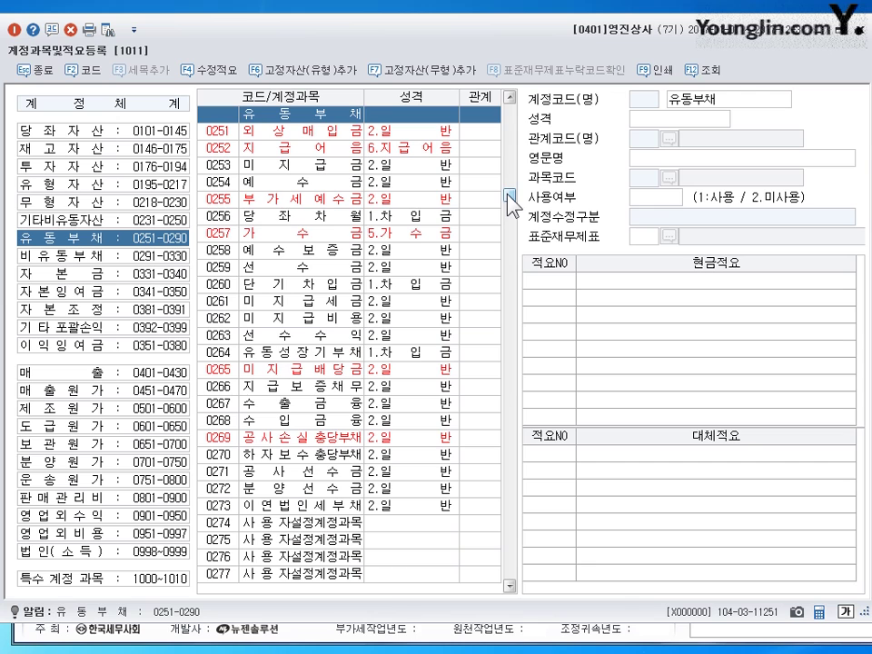
click(300, 507)
click(286, 525)
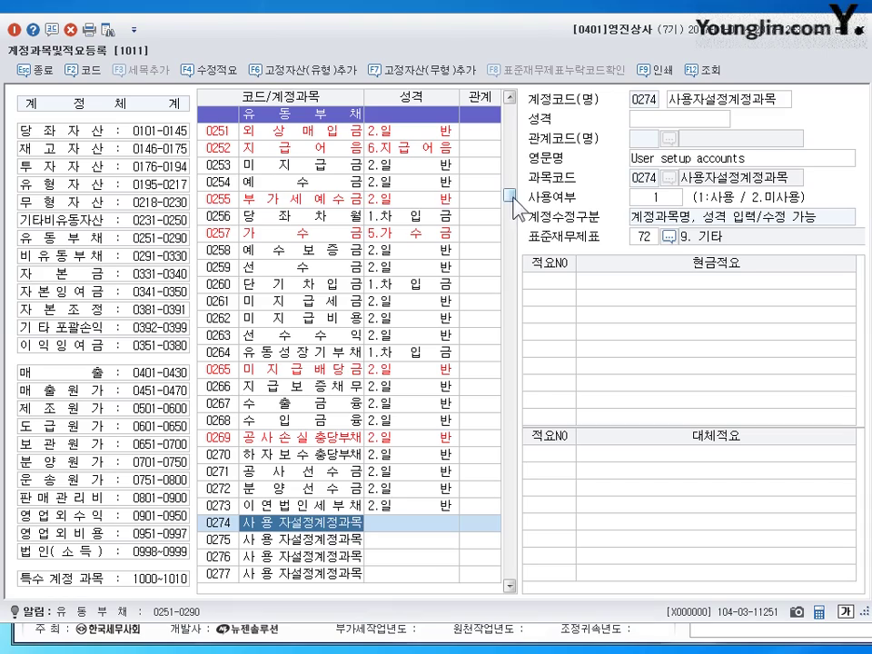
drag(510, 194, 511, 223)
Step: Look through the 당좌자산, 재고자산, 유형자산, 유동부채, 비유동부채, 자본금, 자본잉여금 and 자본조정 groups, ending back on 당좌자산
click(60, 130)
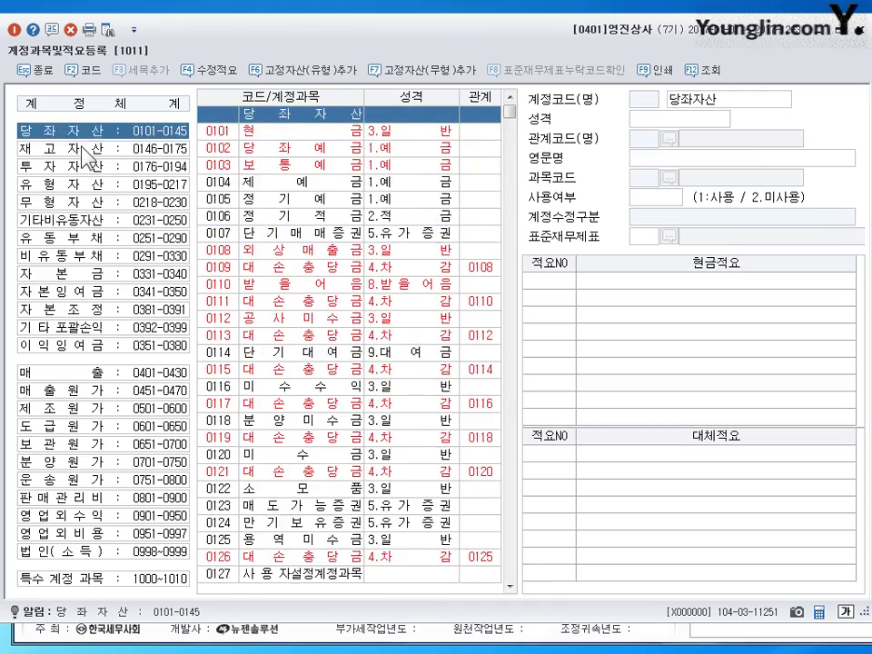
click(63, 148)
click(77, 184)
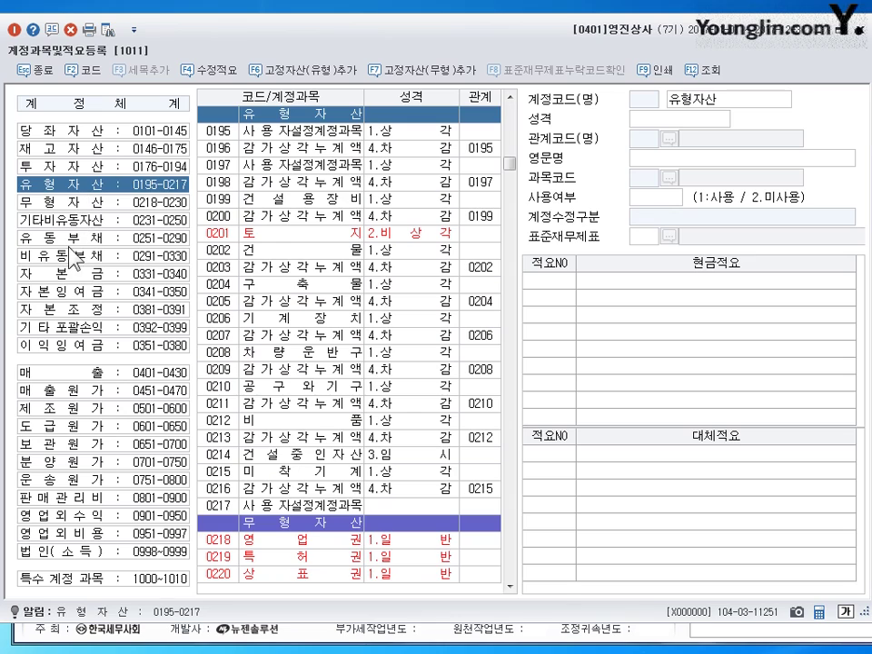
click(71, 239)
click(65, 256)
click(64, 273)
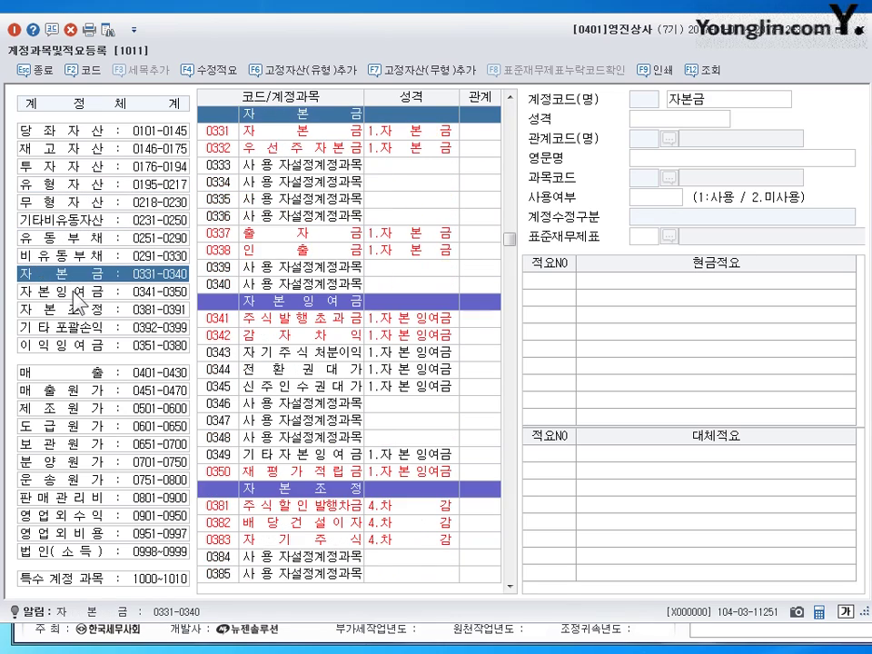
click(62, 291)
click(62, 308)
click(62, 129)
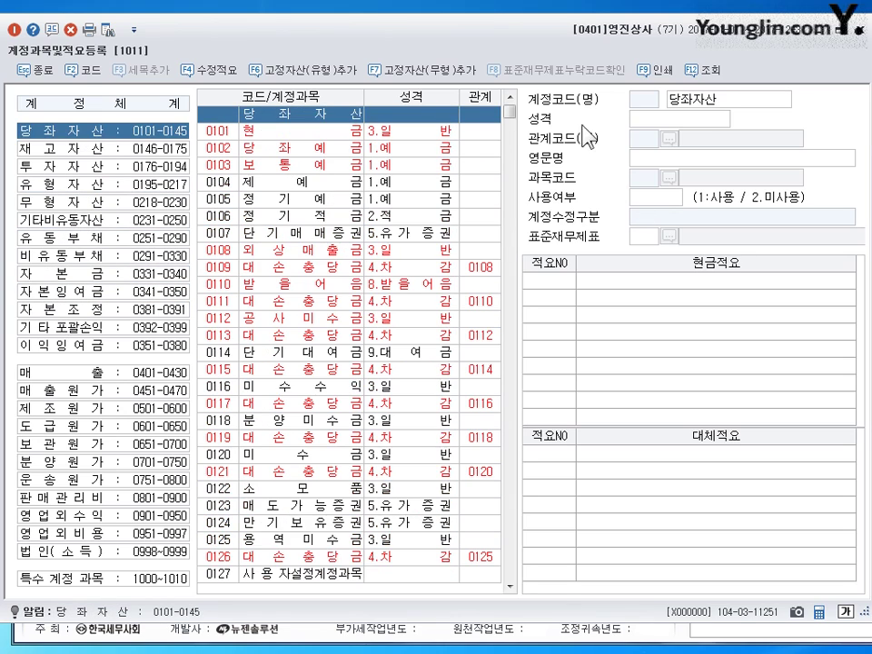
mouse_move(511, 125)
mouse_down()
mouse_move(515, 255)
mouse_move(512, 76)
mouse_move(513, 273)
mouse_move(512, 107)
mouse_up()
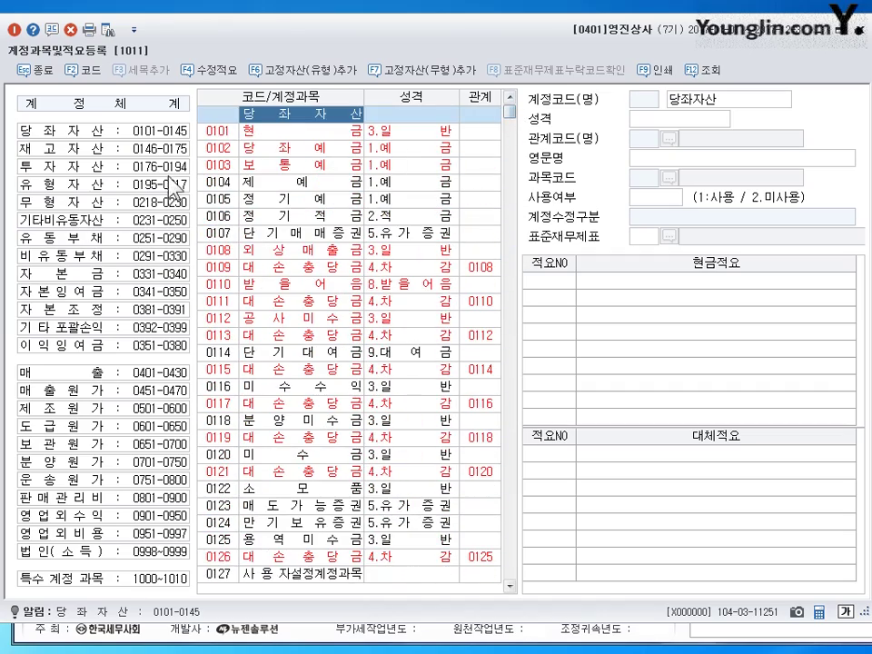
Step: Compare the account details and 적요 entries of 0101 현금 and 0102 당좌예금, ending on 0101
click(220, 131)
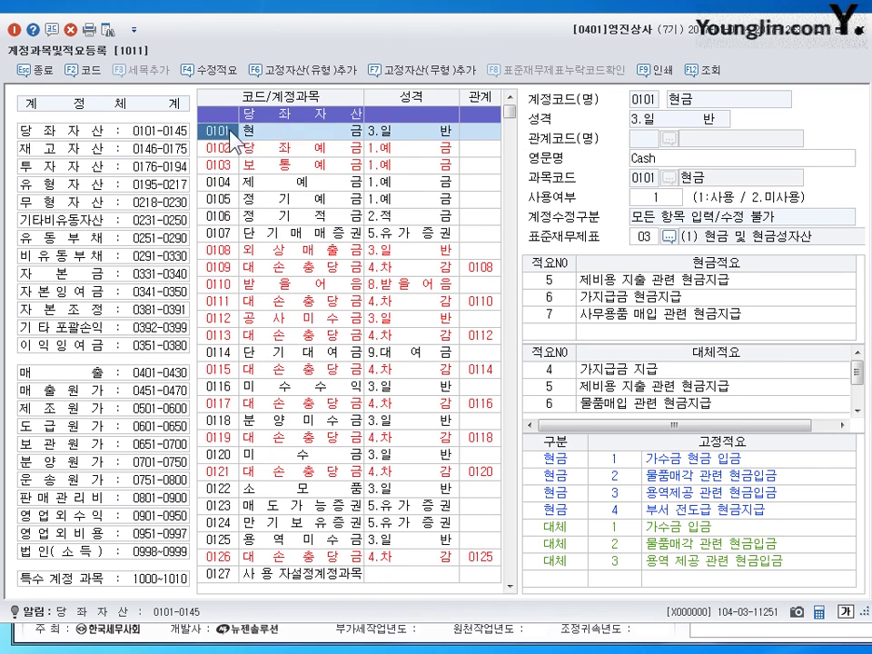
click(243, 132)
click(227, 147)
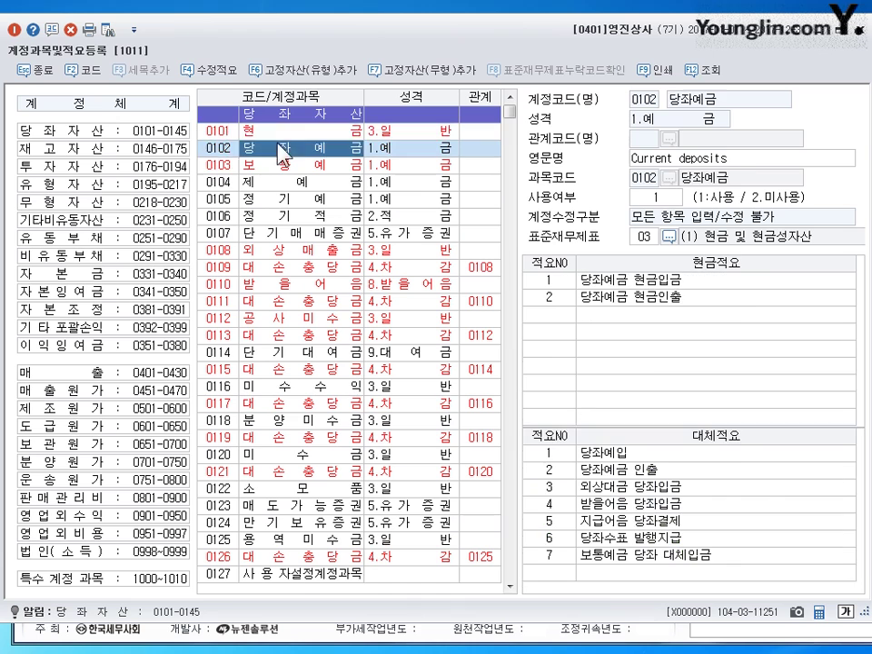
click(221, 133)
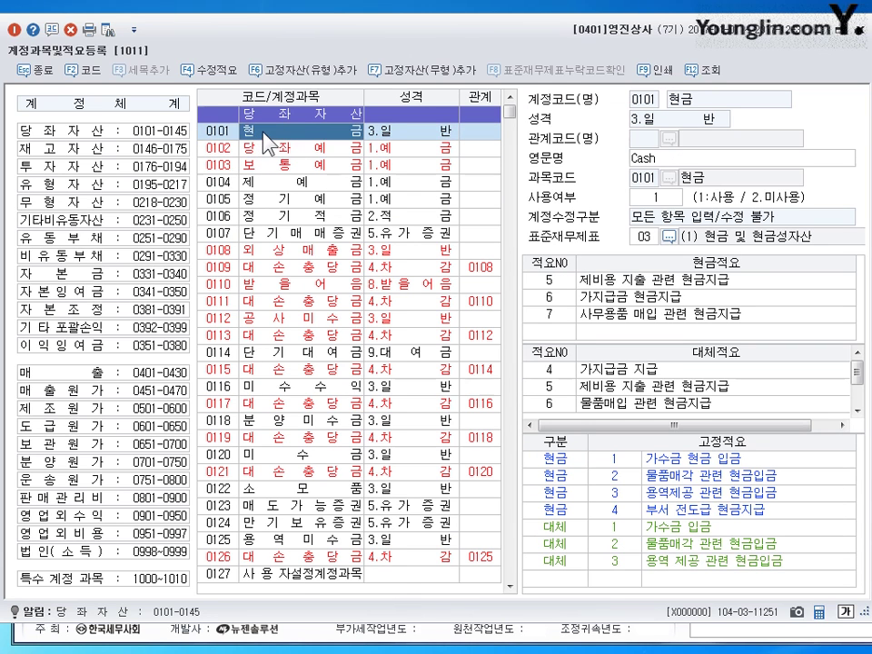
click(227, 147)
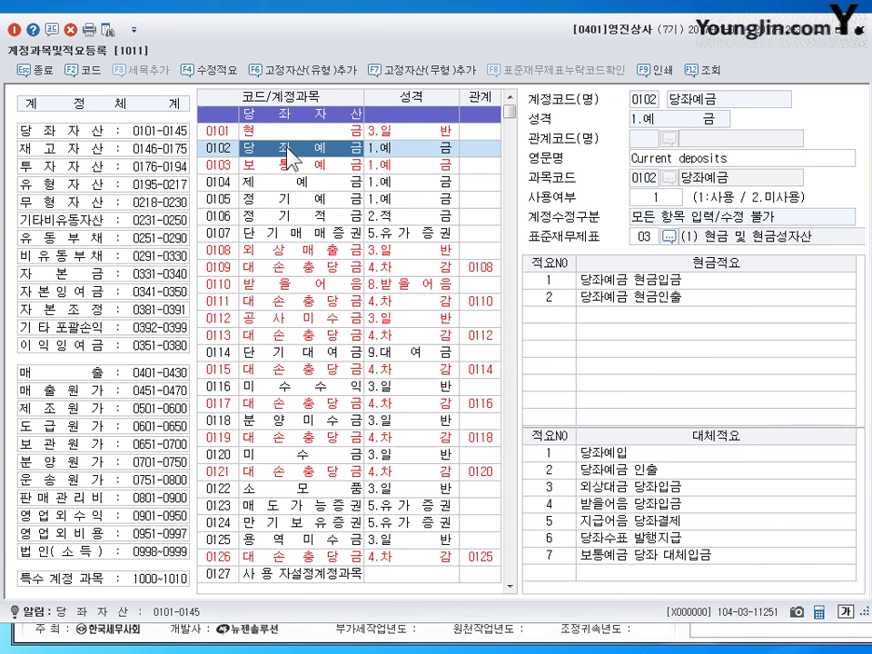
click(233, 137)
click(273, 147)
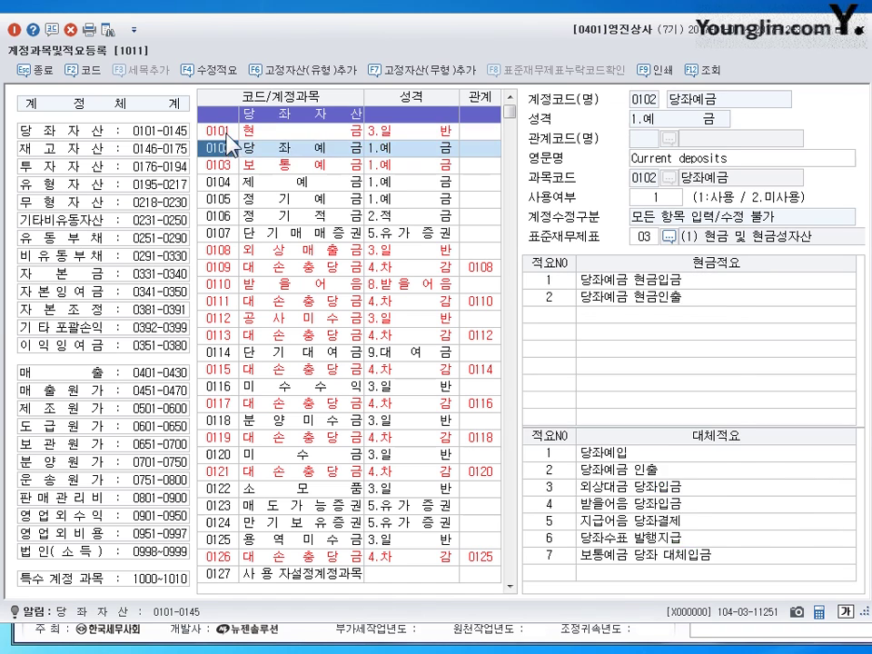
click(231, 133)
click(292, 147)
click(291, 133)
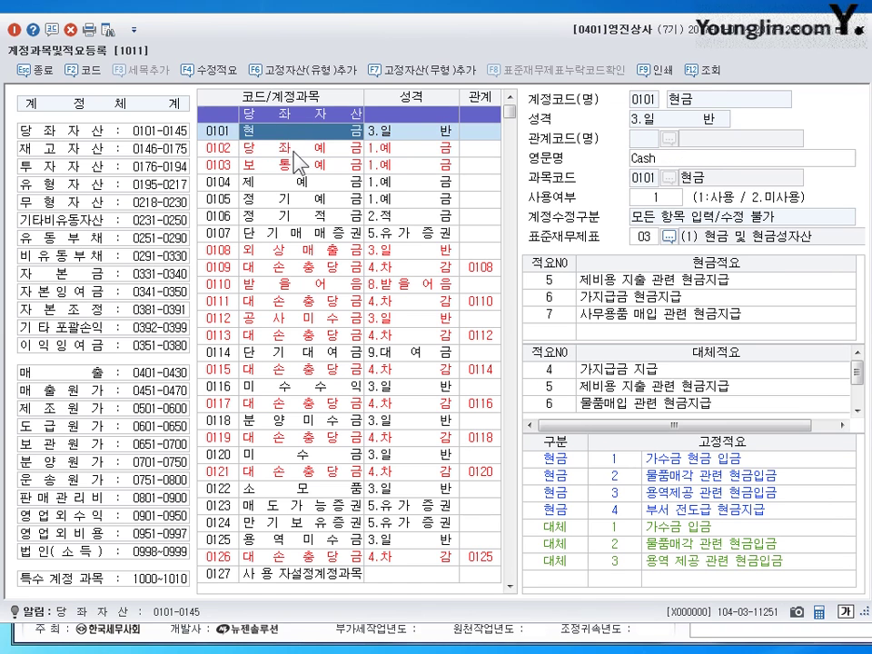
click(293, 147)
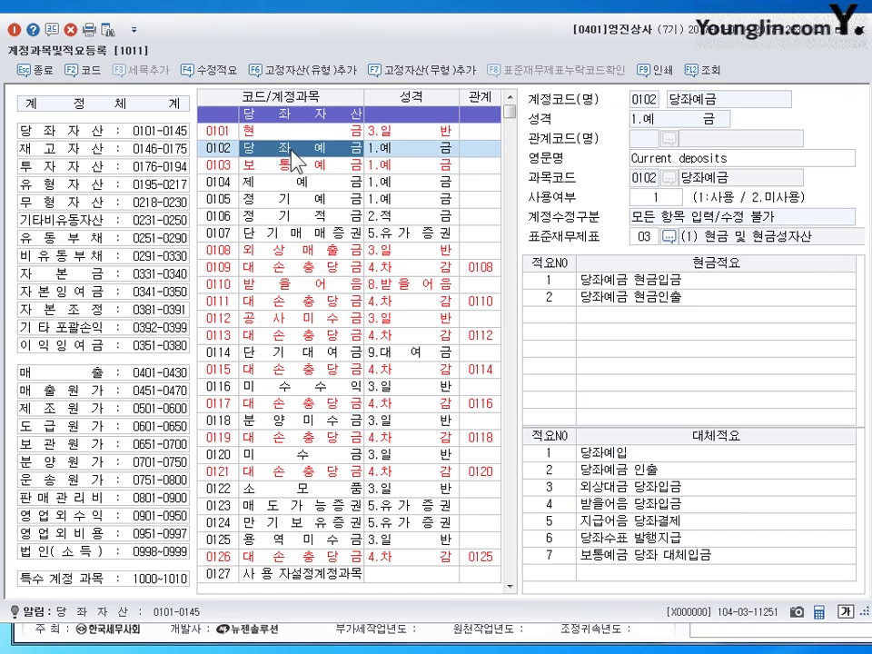
click(224, 136)
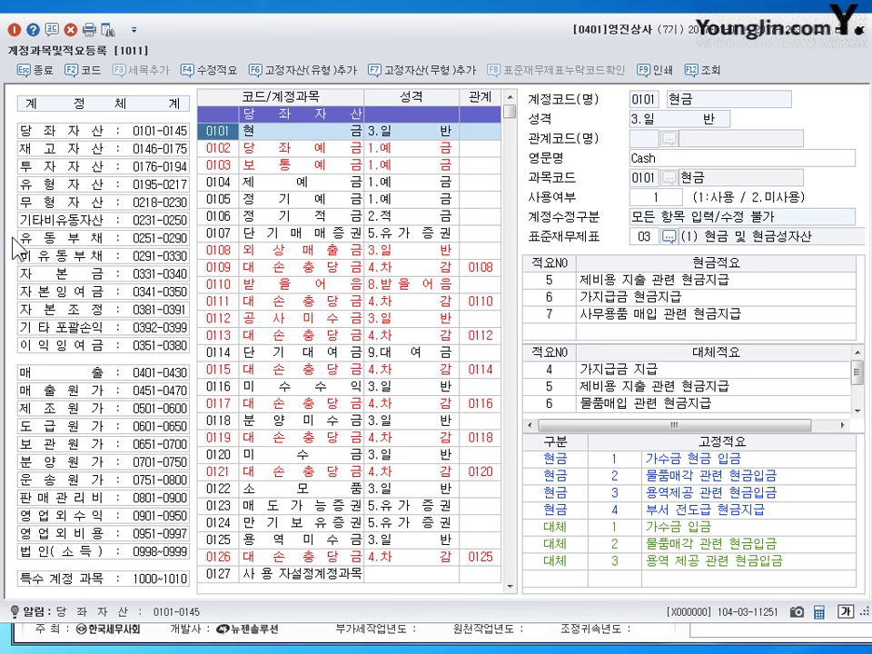
Step: Compare the 유동부채 and 비유동부채 account lists and check the details of 0251 외상매입금
click(86, 243)
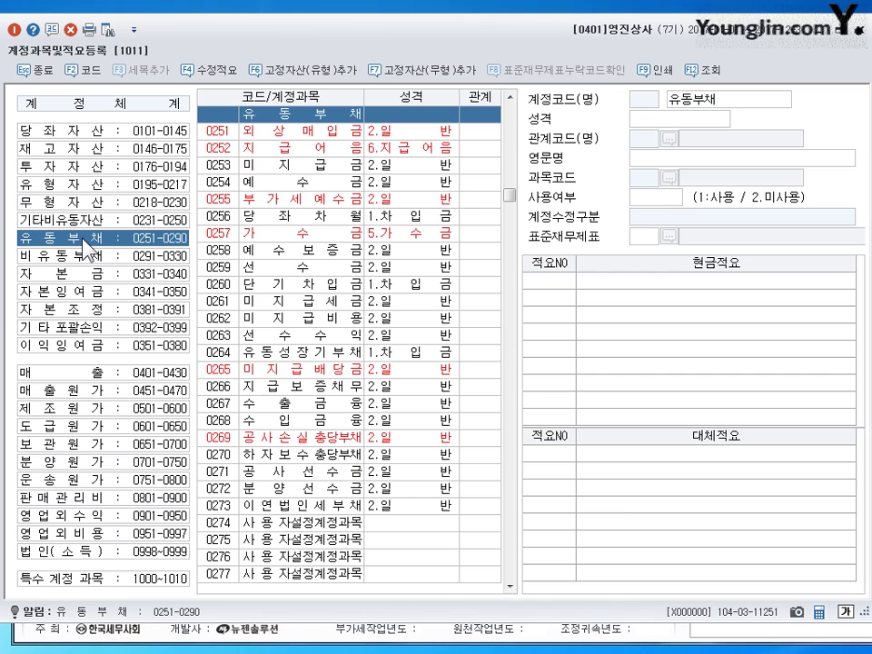
click(227, 133)
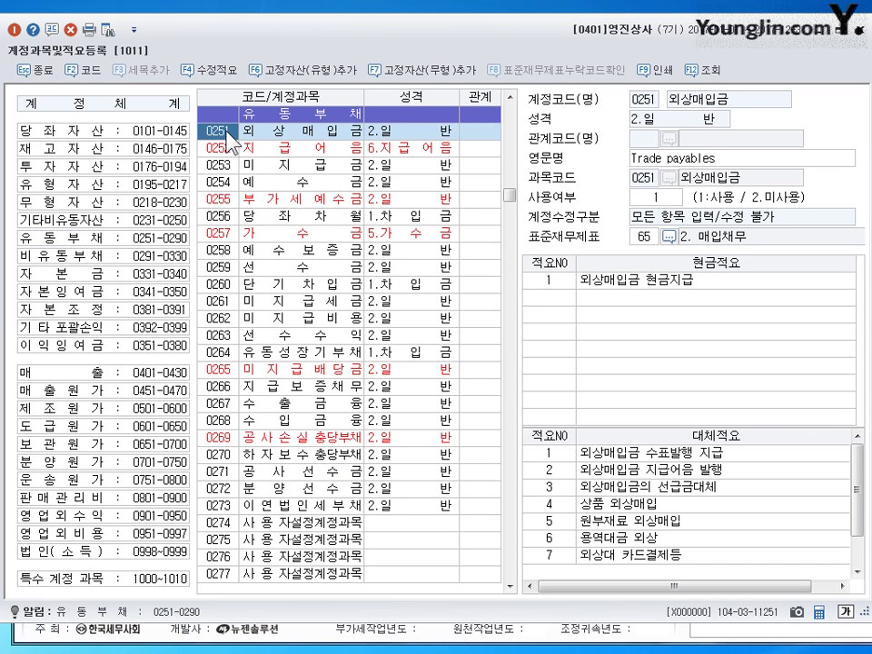
click(70, 256)
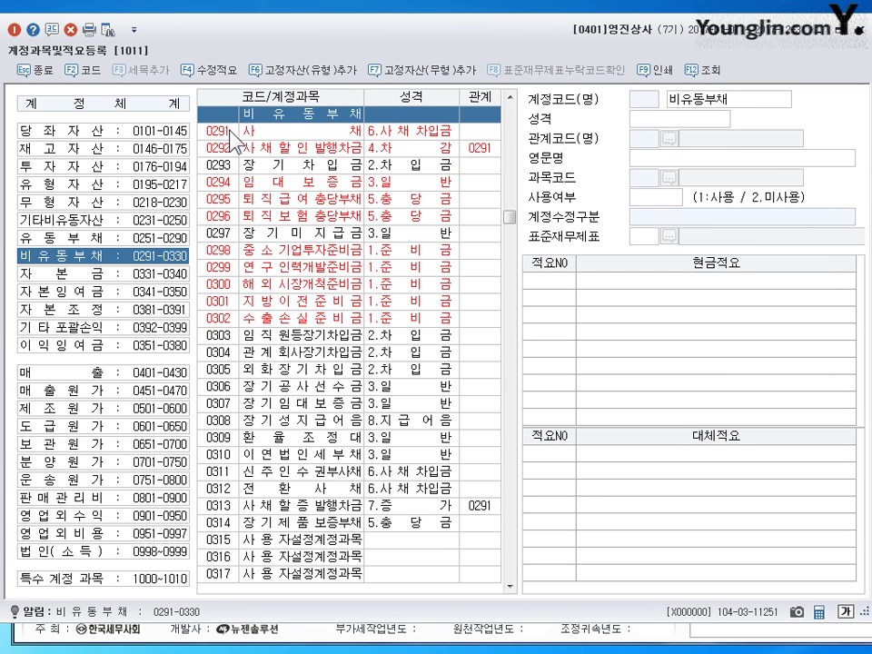
click(106, 239)
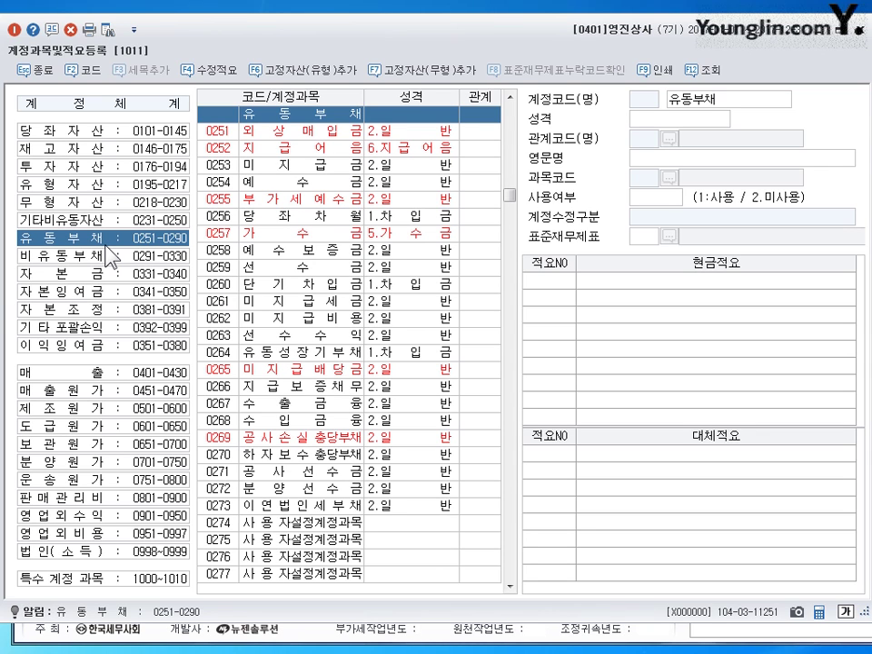
Step: Return to 당좌자산 and compare the 계정수정구분 of 0101 현금, 0105 정기예금 and the user-defined account 0127
key(Home)
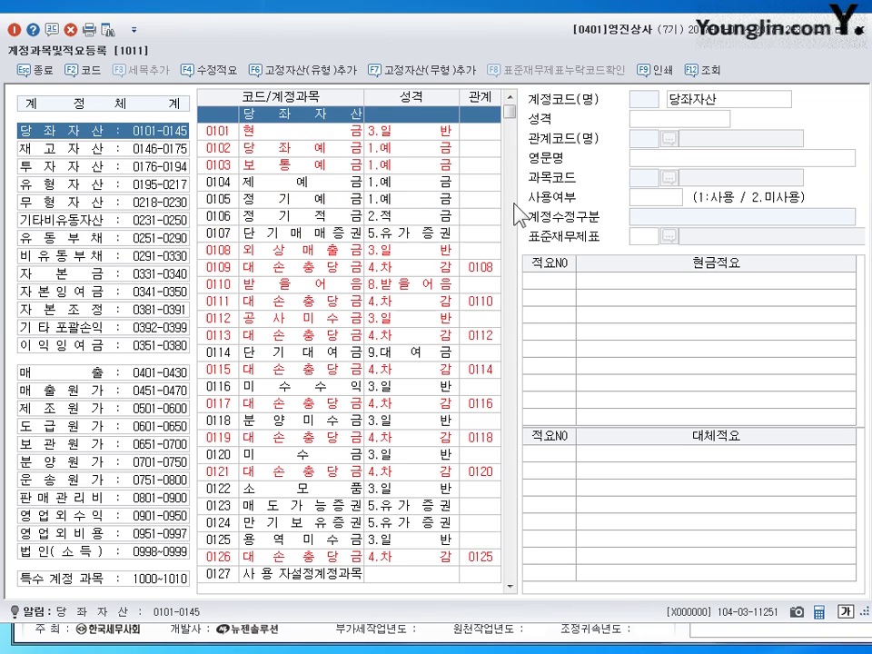
click(294, 145)
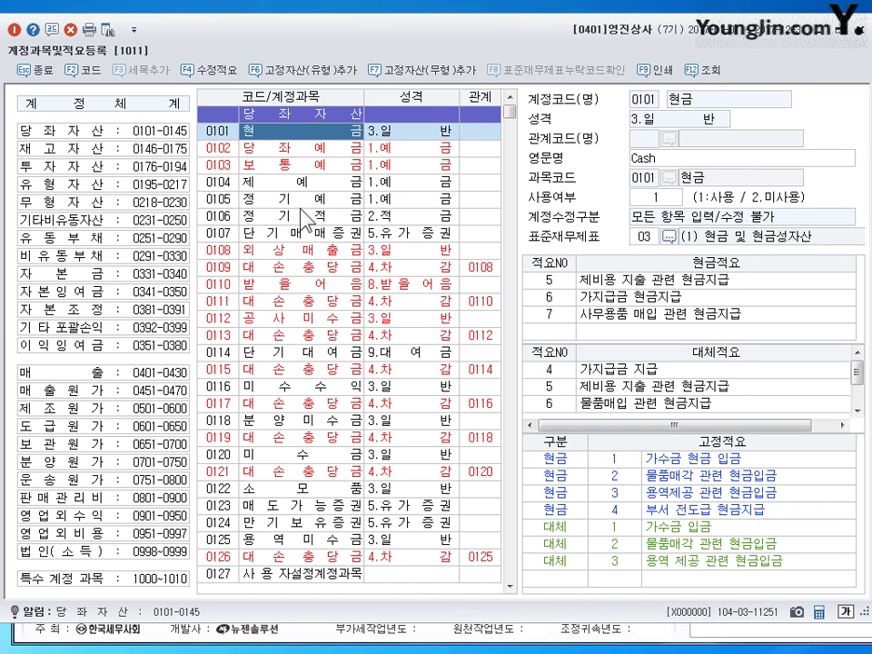
click(300, 207)
click(307, 138)
click(290, 197)
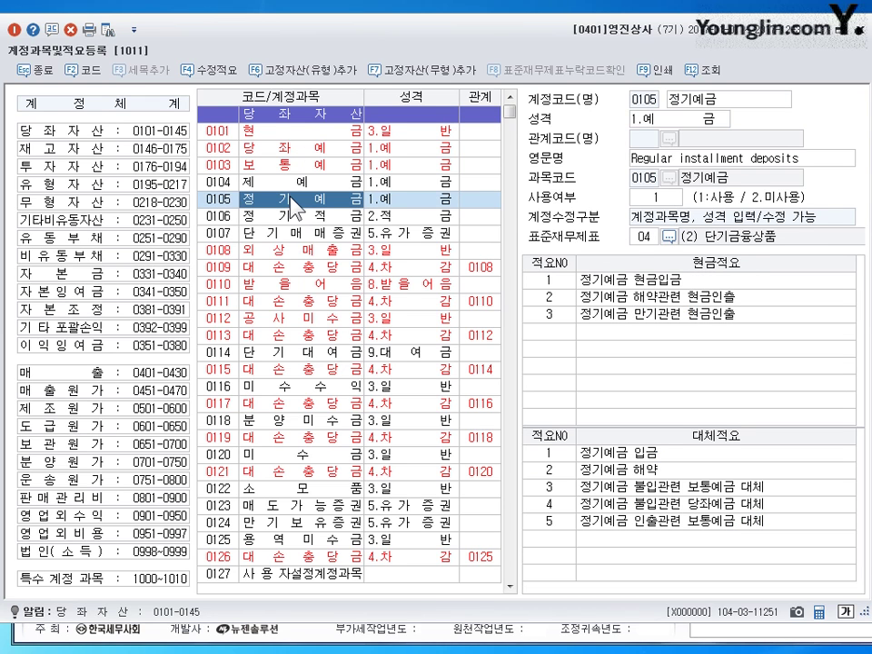
scroll(291, 196, down, 4)
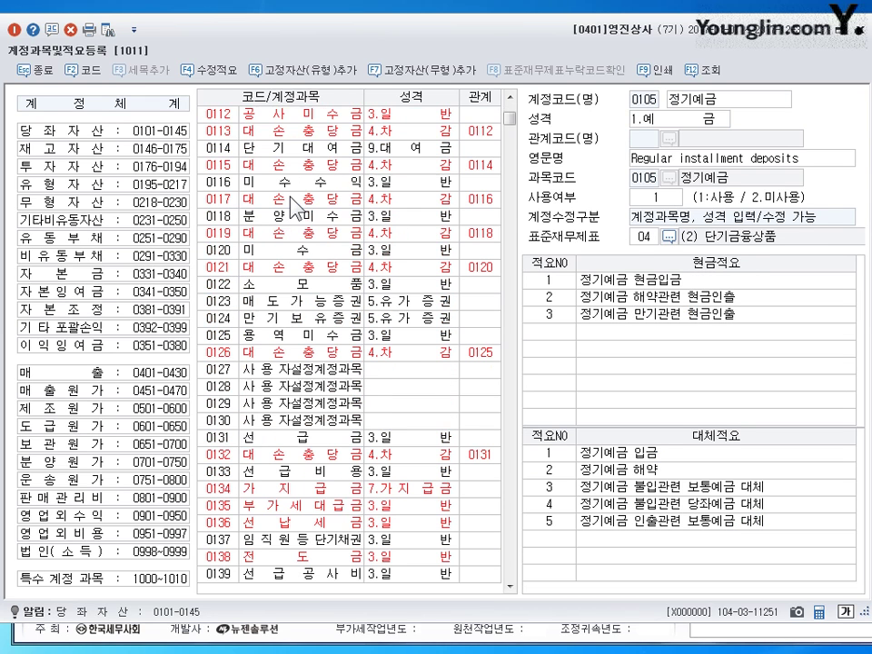
click(322, 372)
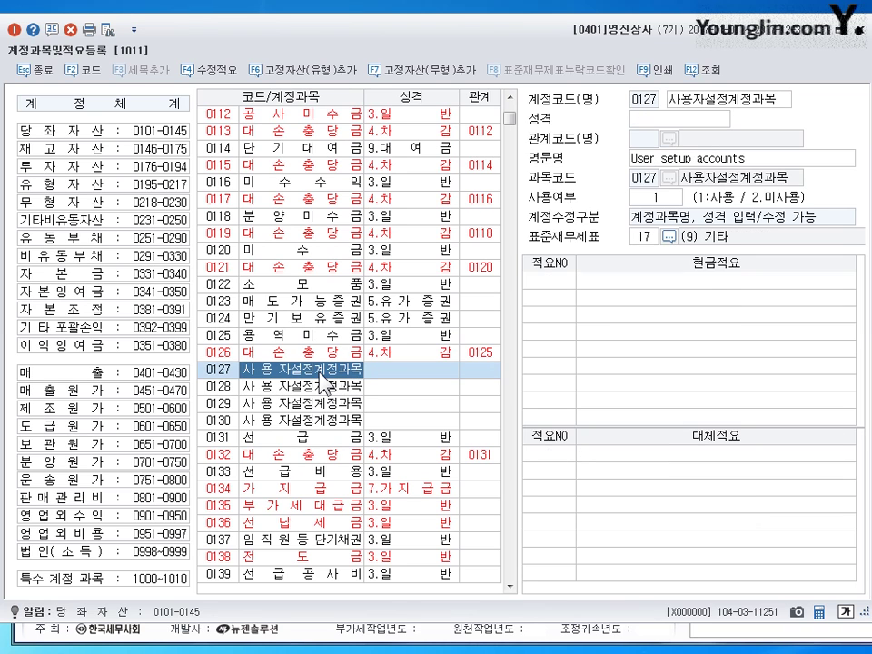
scroll(309, 364, up, 4)
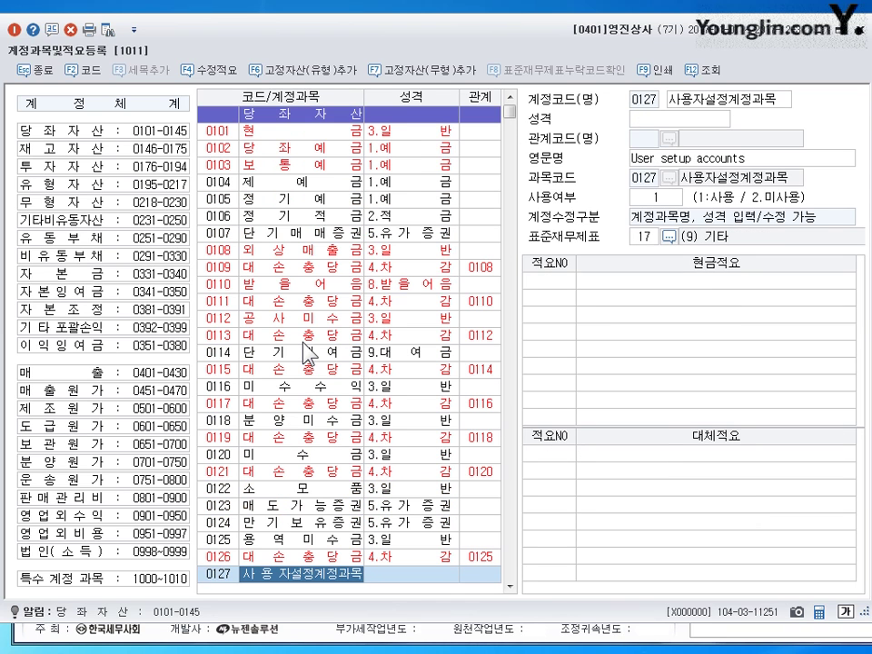
Step: Examine the details of the red accounts 0101 현금, 0103 보통예금 and 0102 당좌예금
click(230, 132)
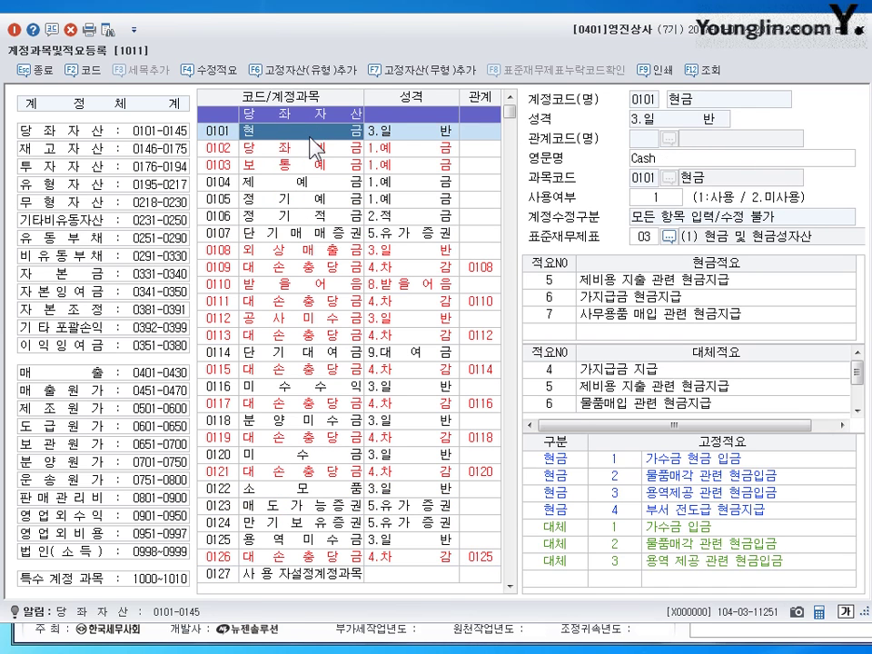
click(311, 166)
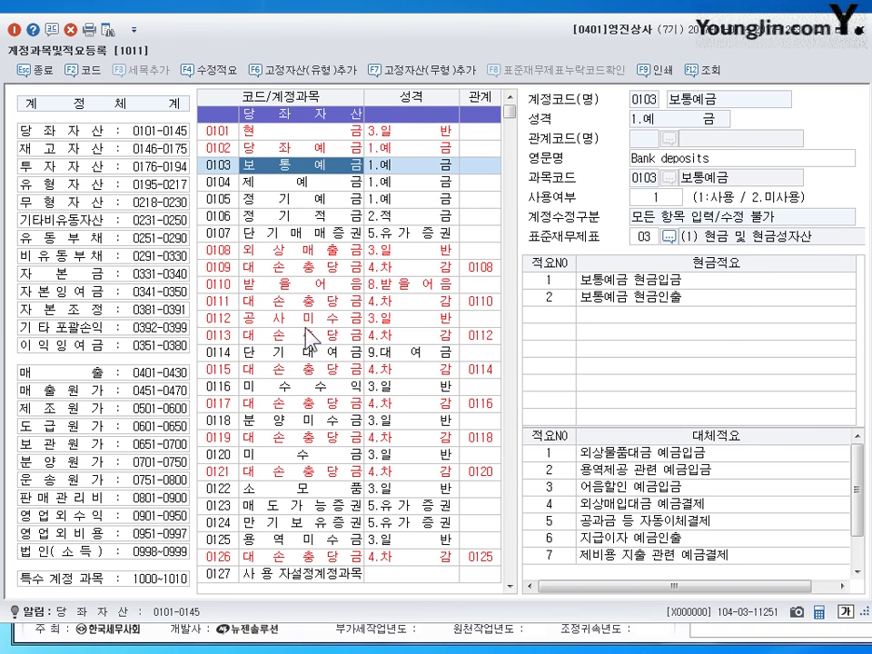
key(Up)
key(Up)
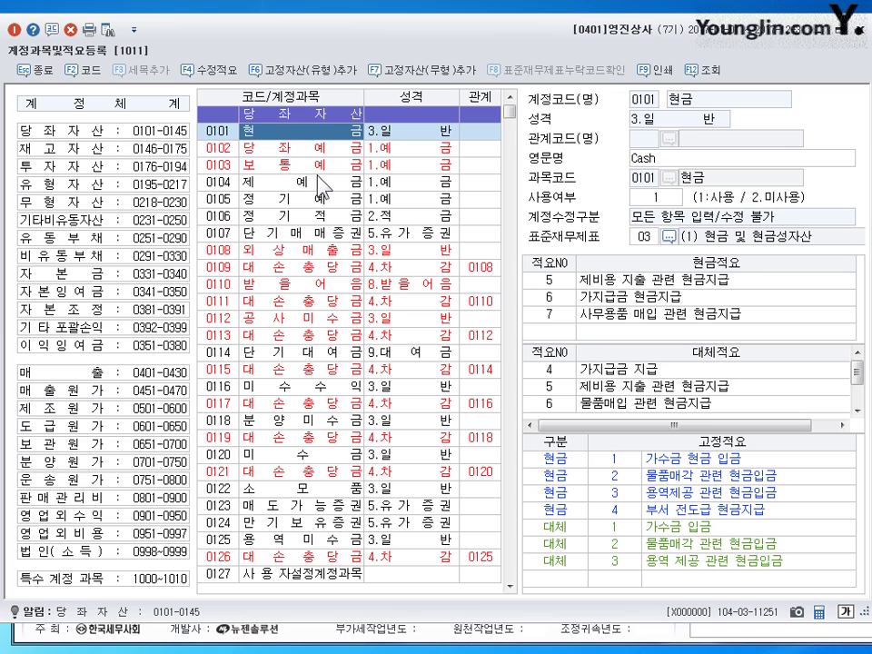
key(Down)
key(Down)
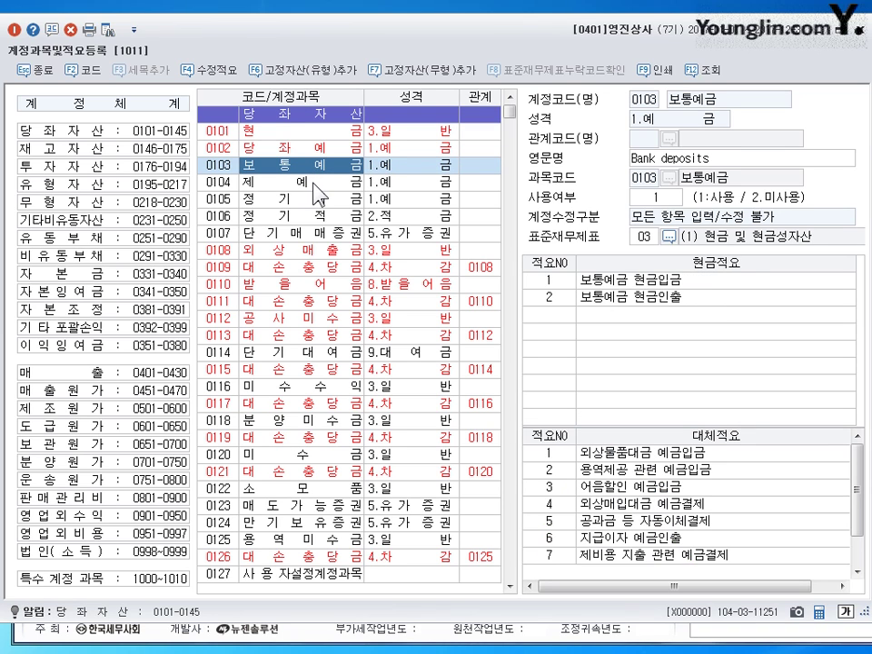
click(308, 150)
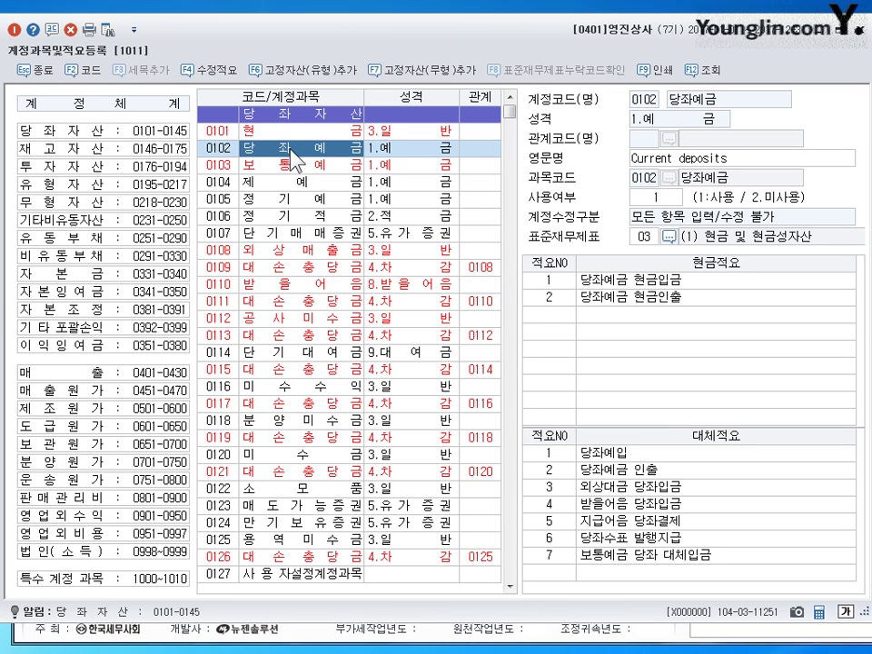
Step: Inspect the editable account name and the empty 현금적요 and 대체적요 rows of 0104 제예금
click(294, 183)
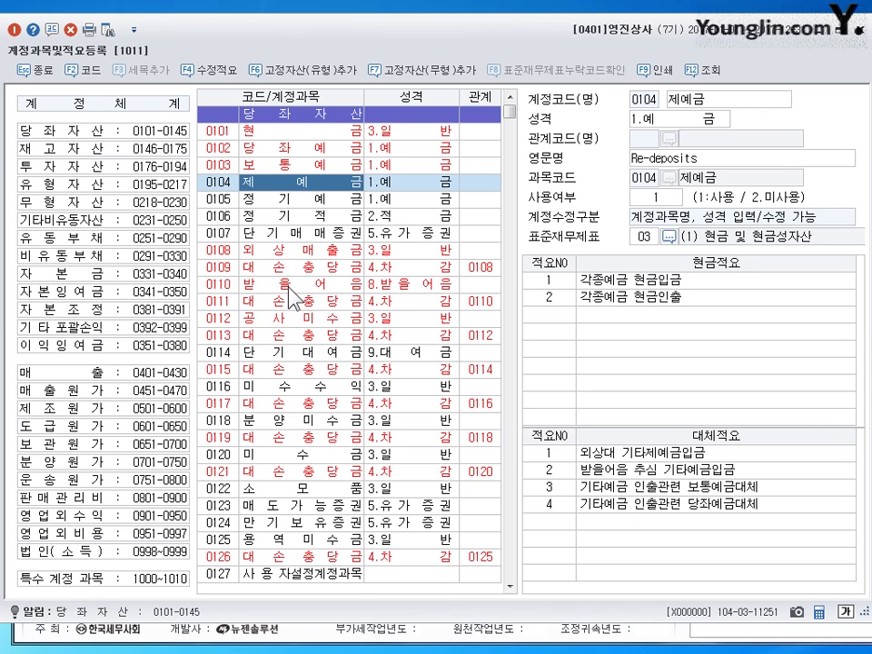
click(292, 196)
click(287, 184)
click(705, 101)
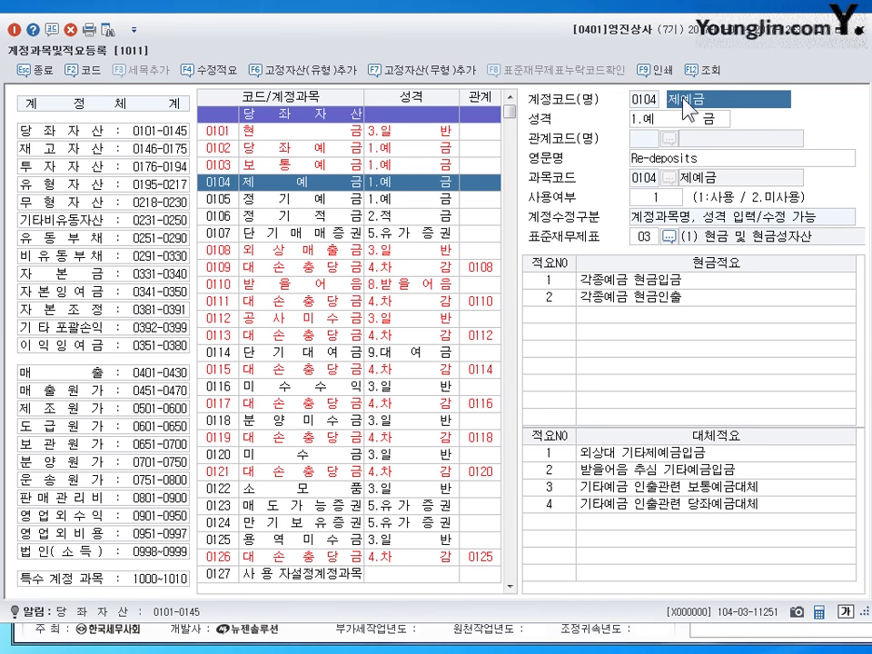
click(642, 319)
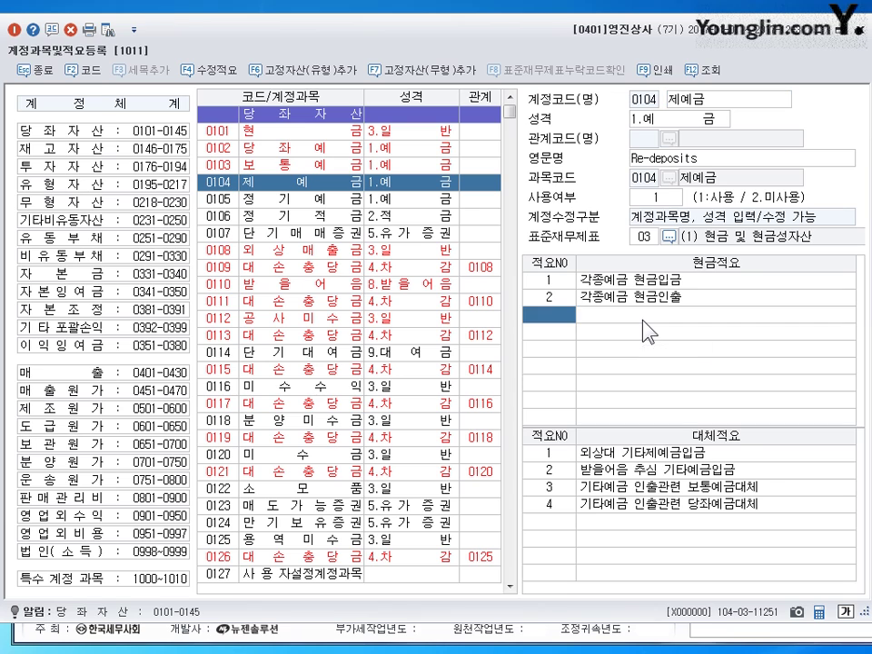
click(554, 521)
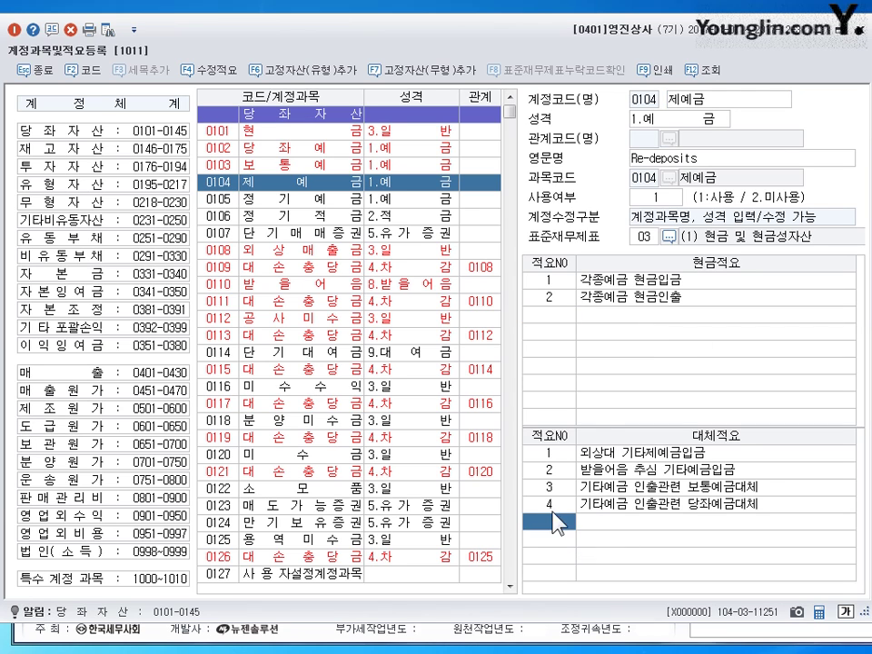
click(275, 181)
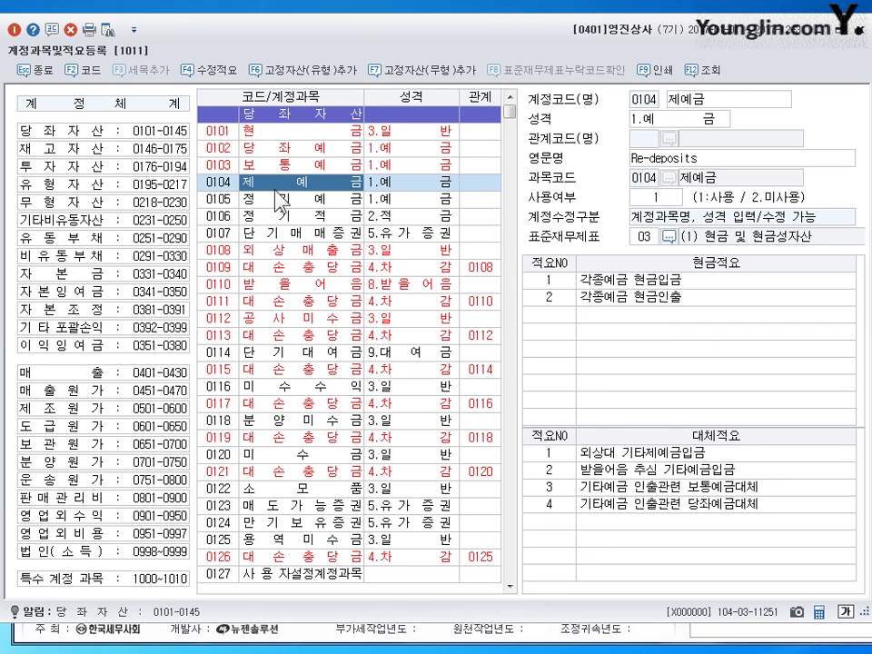
Step: Examine the details of the user-defined account 0127 and open its account name for editing
click(320, 573)
scroll(319, 572, down, 2)
scroll(318, 546, down, 1)
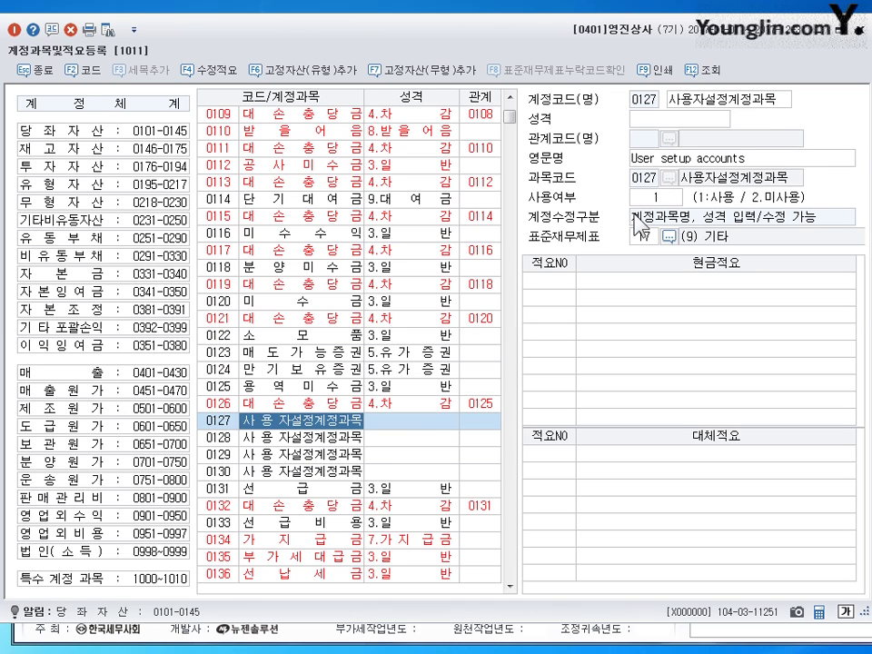
click(730, 107)
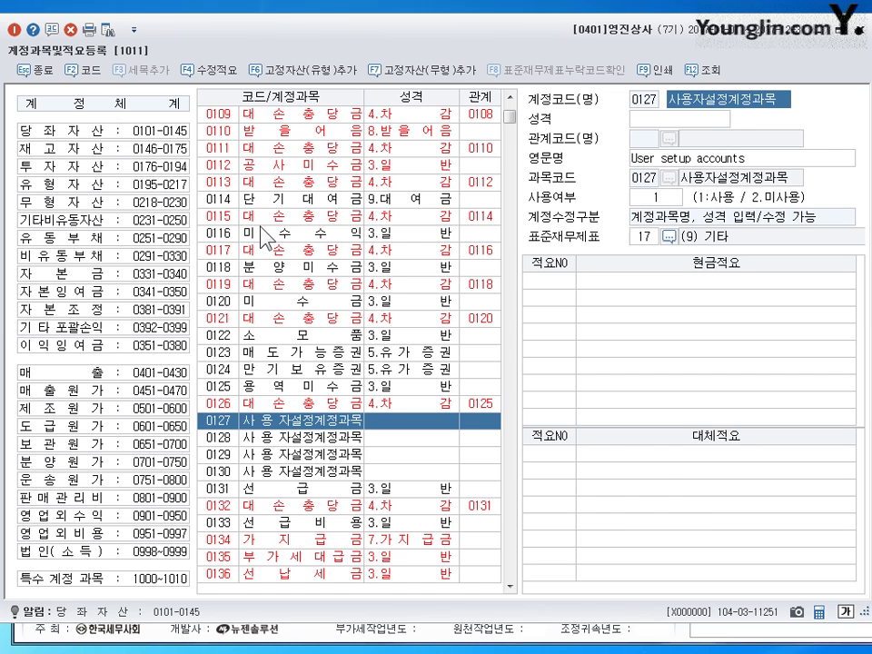
Step: Compare the red accounts 0101 현금 and 0102 당좌예금 and check whether the account name of 0101 can be edited
click(291, 216)
scroll(301, 221, up, 3)
click(304, 131)
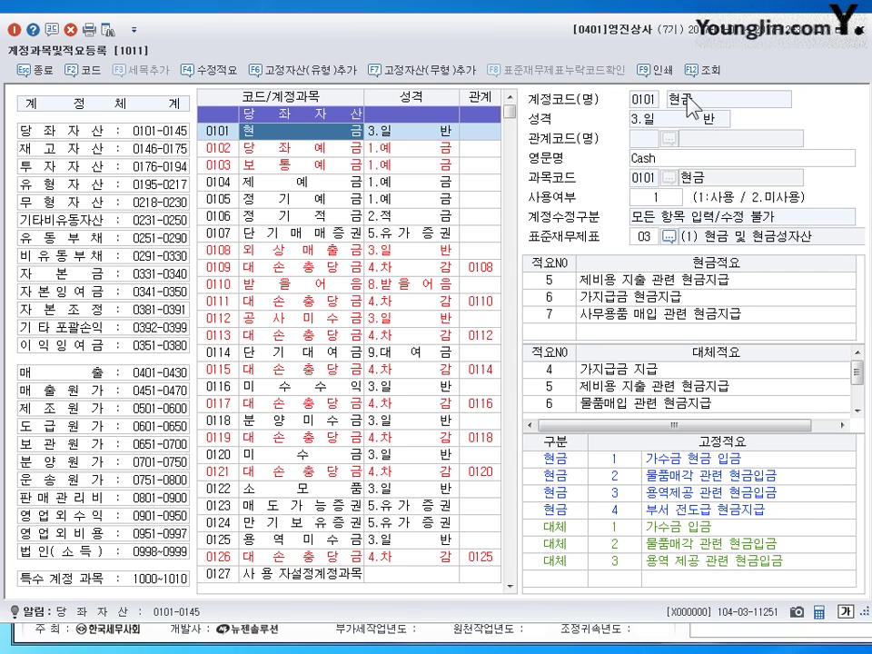
click(226, 147)
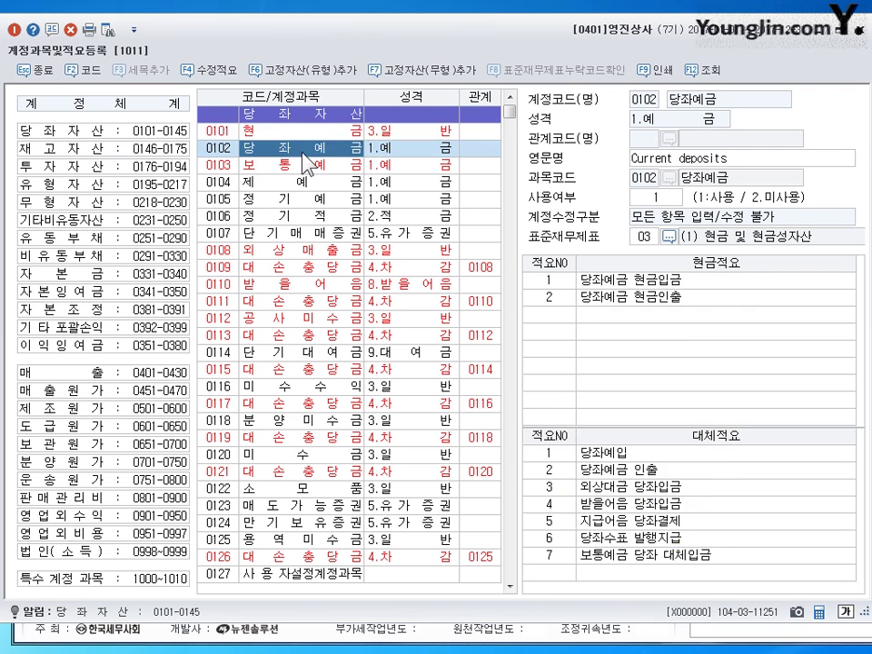
click(229, 132)
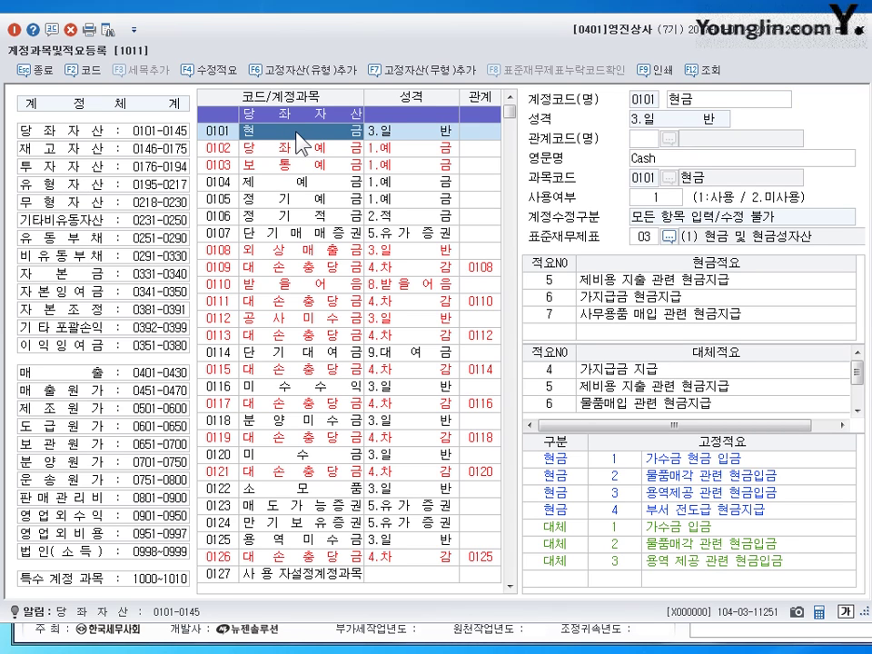
click(677, 102)
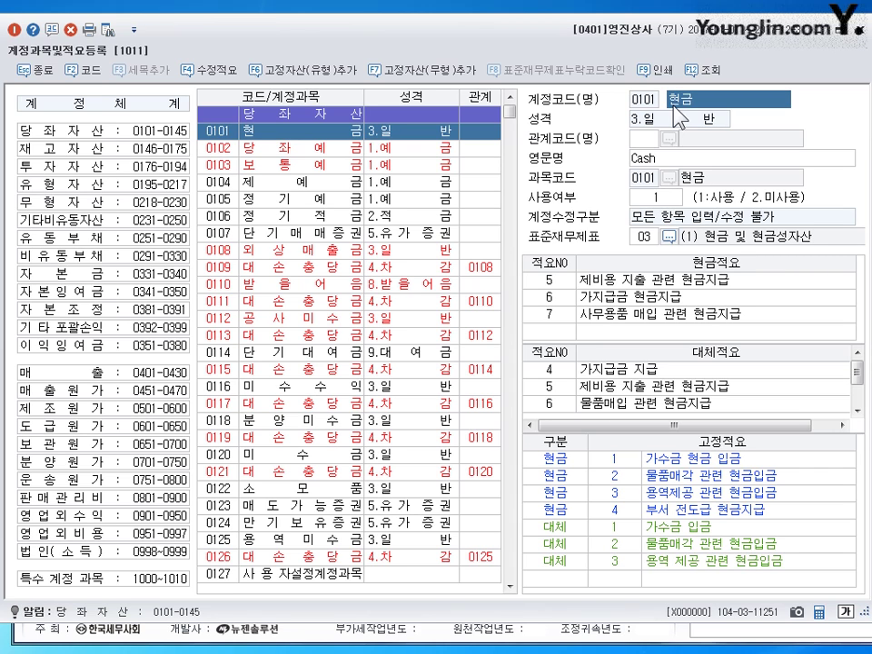
key(Return)
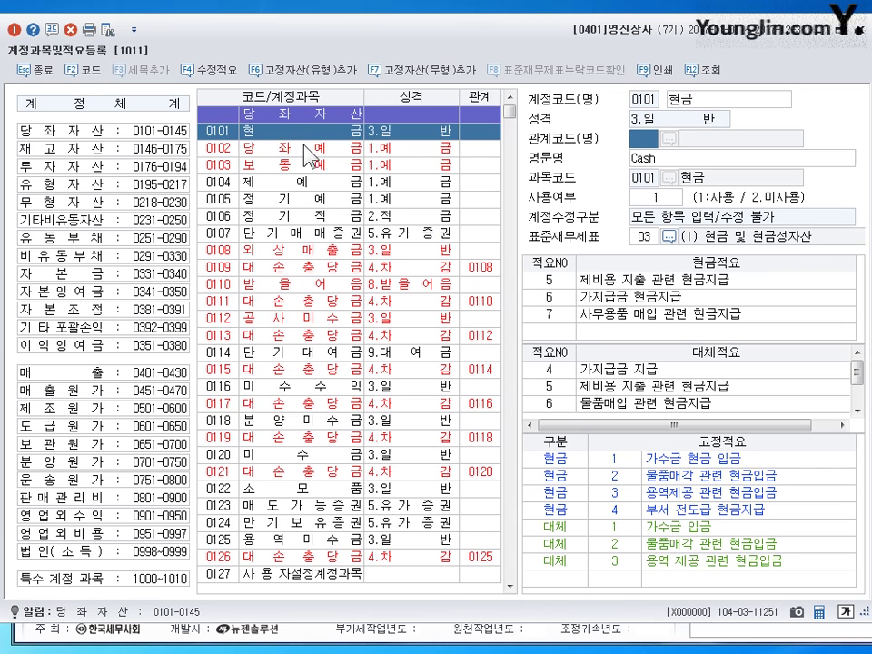
Step: Inspect the codes and details of 0101 현금 again, followed by 0102 당좌예금
click(273, 142)
click(273, 130)
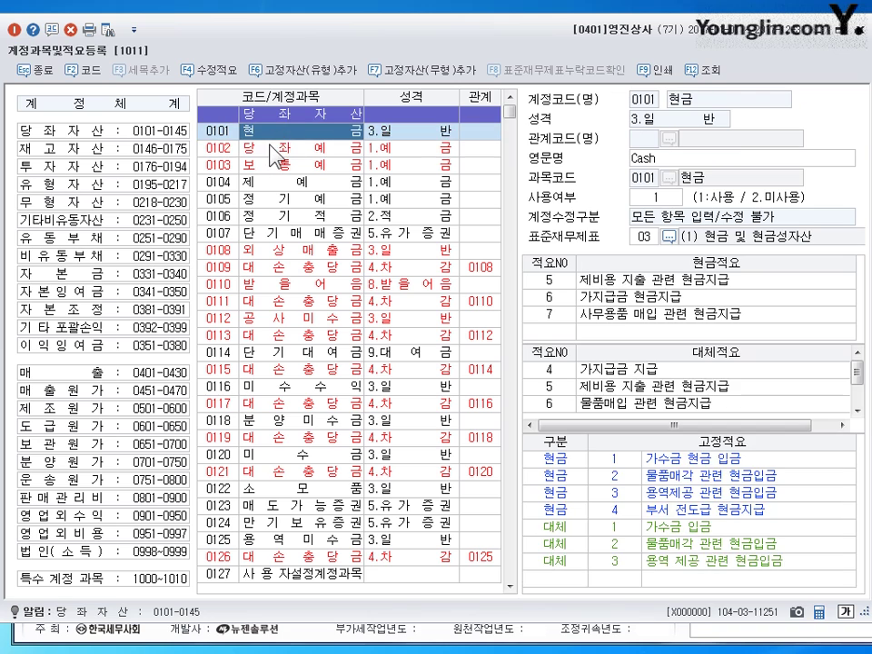
click(287, 145)
click(286, 131)
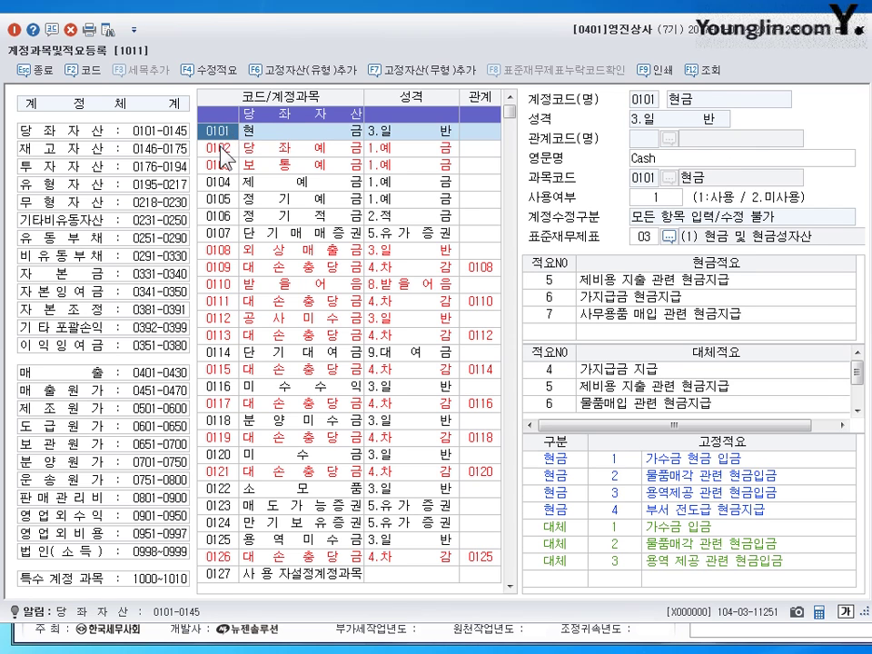
click(221, 147)
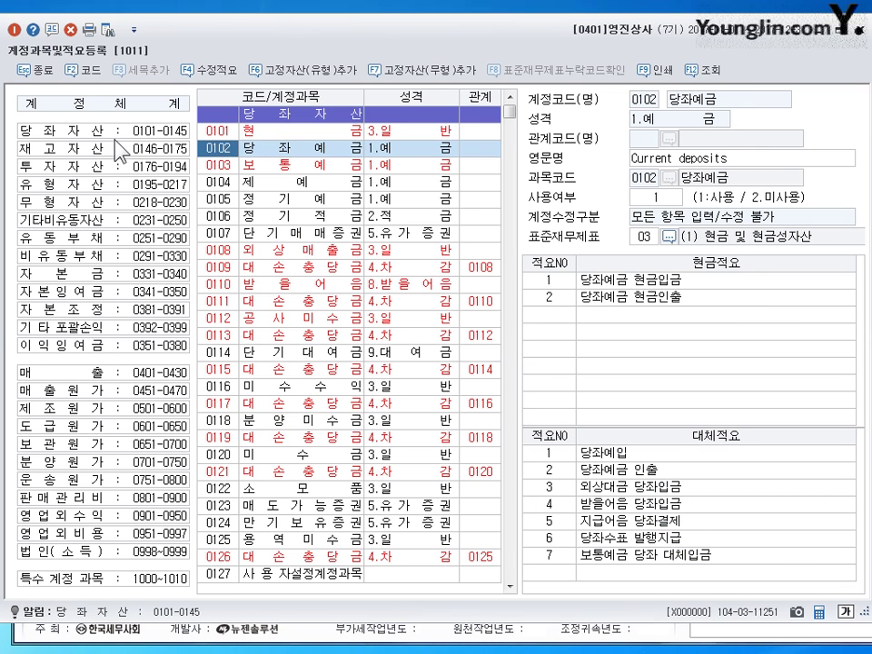
Step: Browse the 재고자산, 유형자산, 비유동부채 and 판매관리비 account lists and check the user-defined account 0802
click(63, 148)
click(63, 184)
click(60, 256)
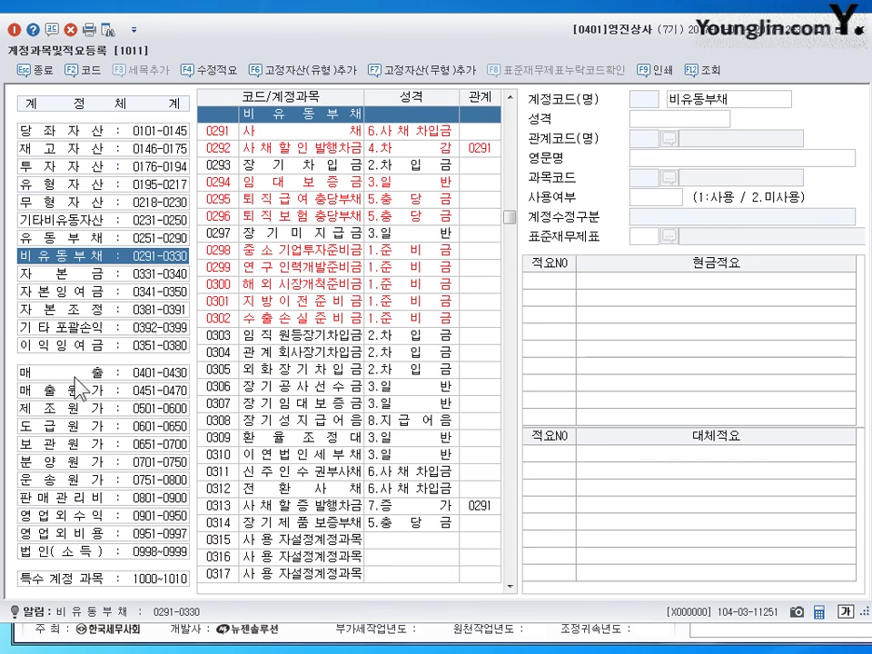
click(93, 500)
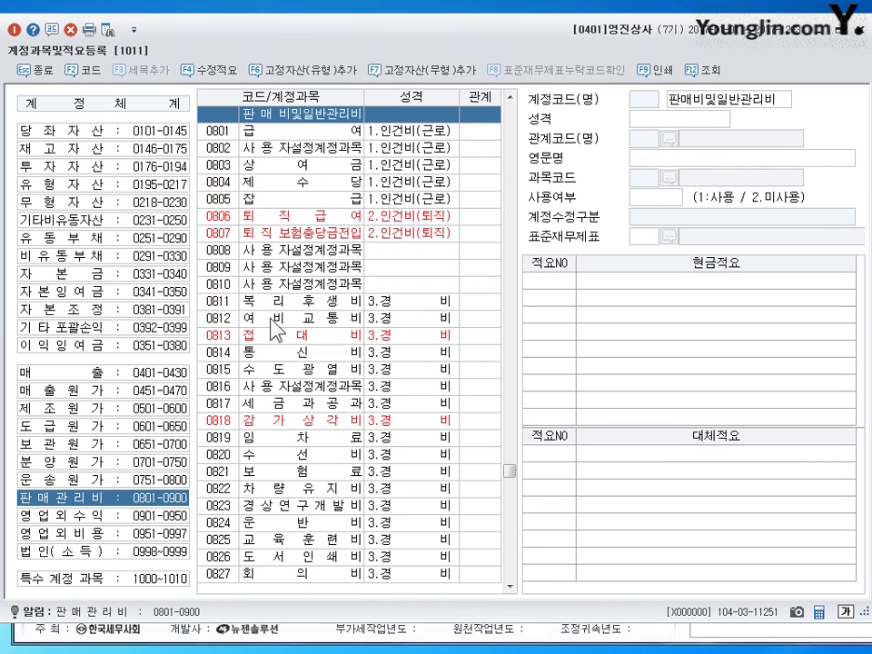
click(219, 150)
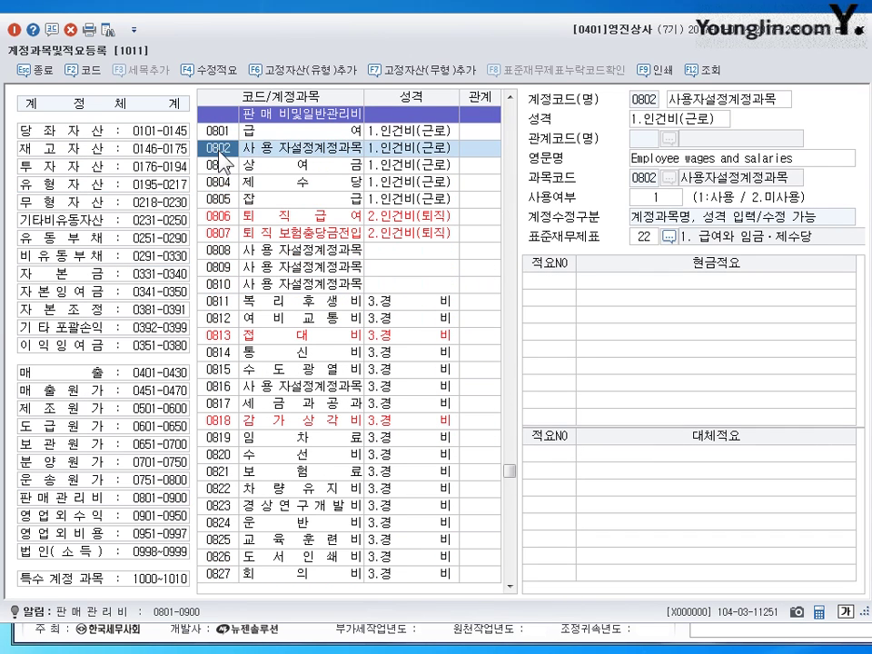
Step: Look through the account groups from 당좌자산 and 재고자산 to 비유동부채 and 자본금, comparing their account lists
click(60, 132)
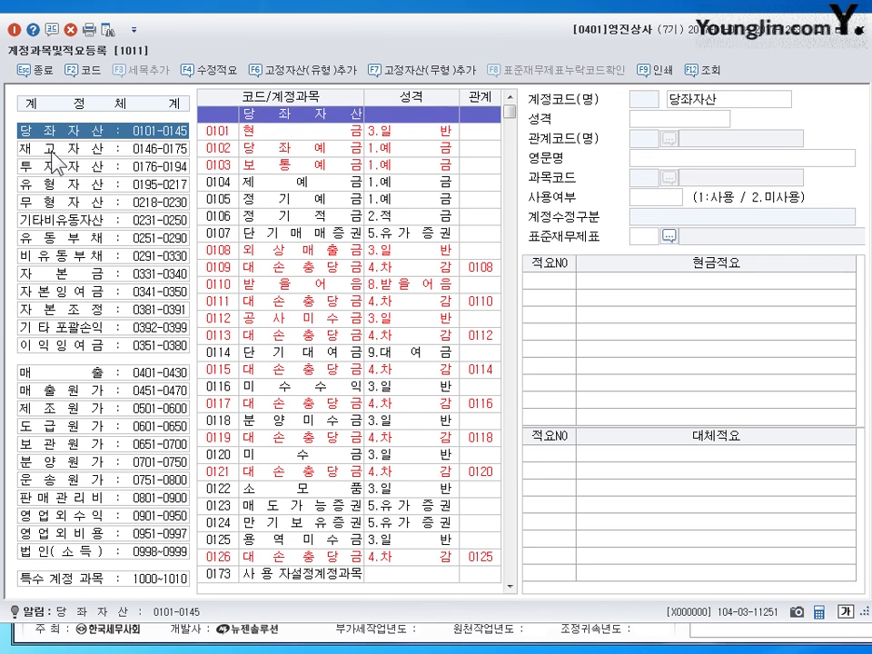
click(57, 145)
key(Down)
click(55, 135)
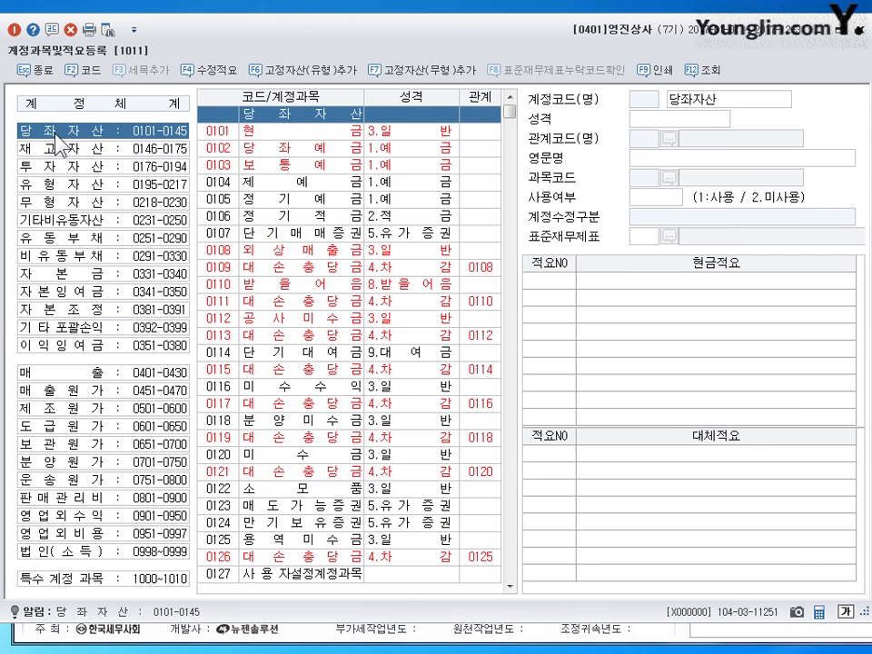
click(54, 257)
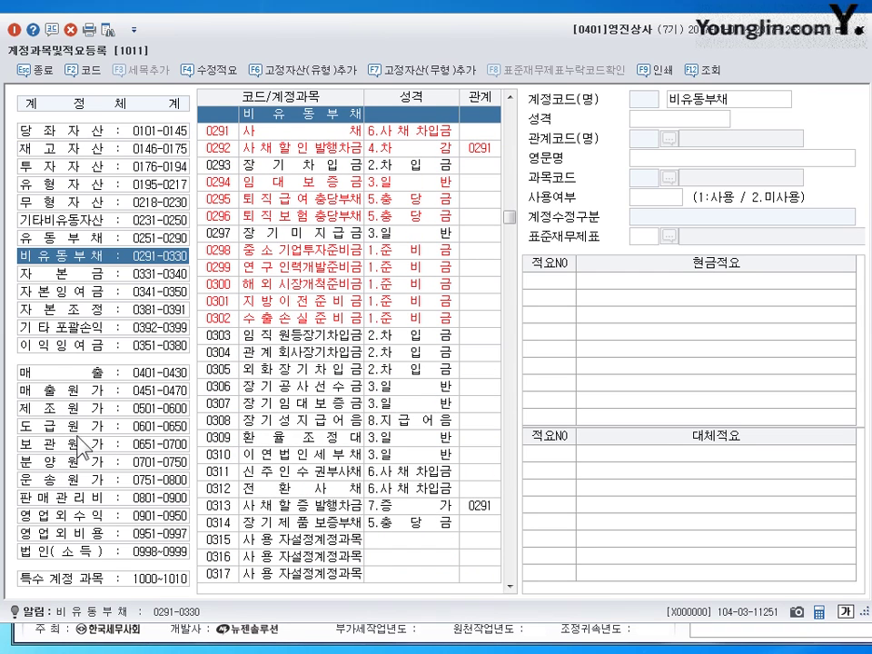
key(Up)
key(Up)
key(Up)
key(Down)
key(Down)
key(Down)
key(Down)
key(Down)
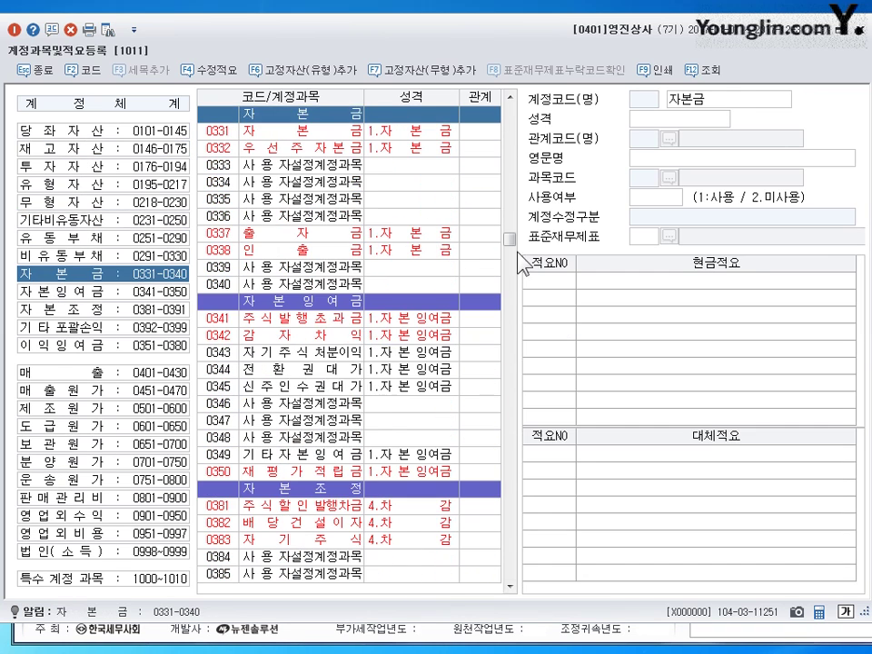
Step: Return to the 당좌자산 group and review its account list and code range
click(91, 132)
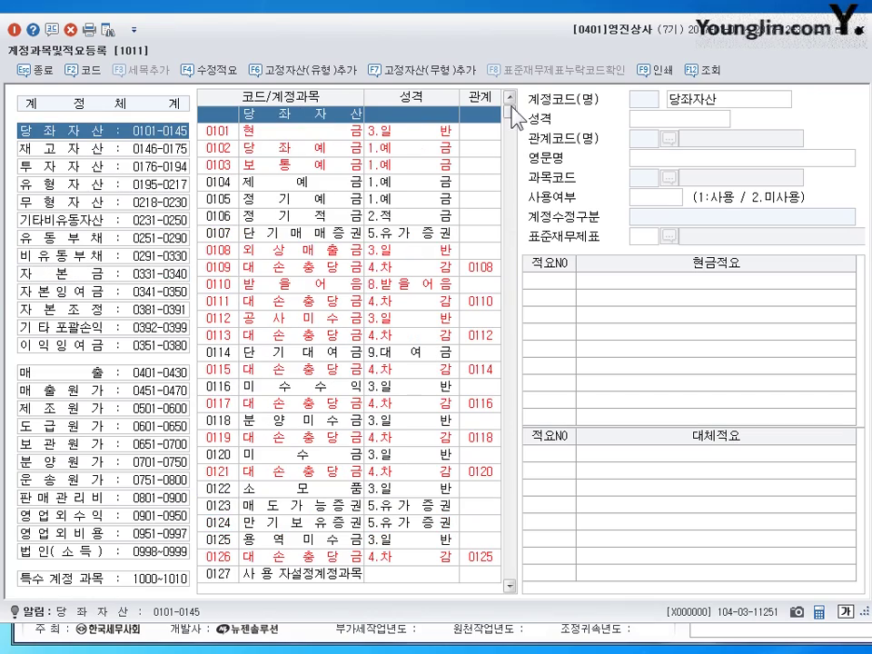
mouse_move(512, 114)
mouse_down()
mouse_move(512, 238)
mouse_move(511, 116)
mouse_up()
click(73, 148)
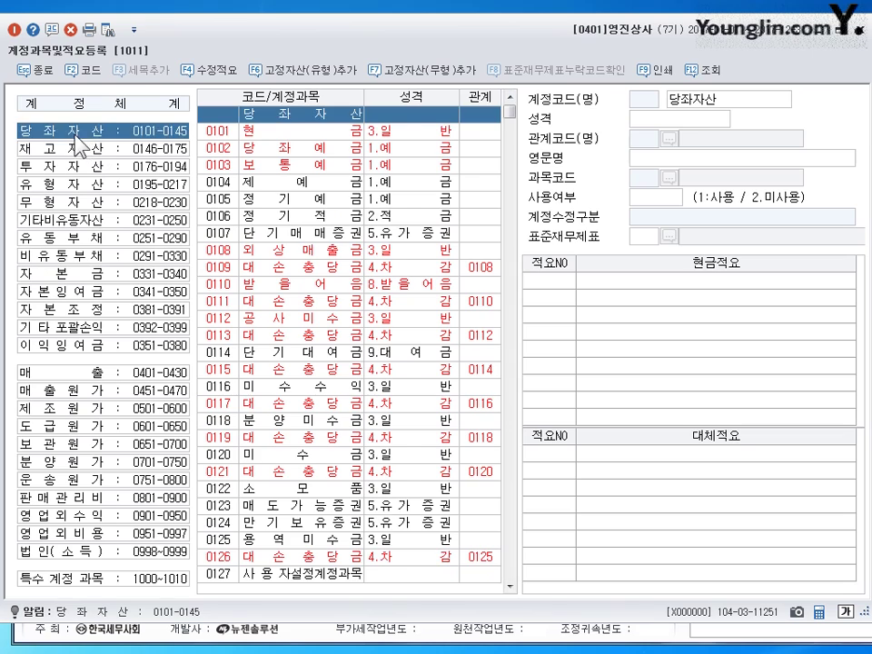
click(73, 132)
click(73, 141)
click(72, 134)
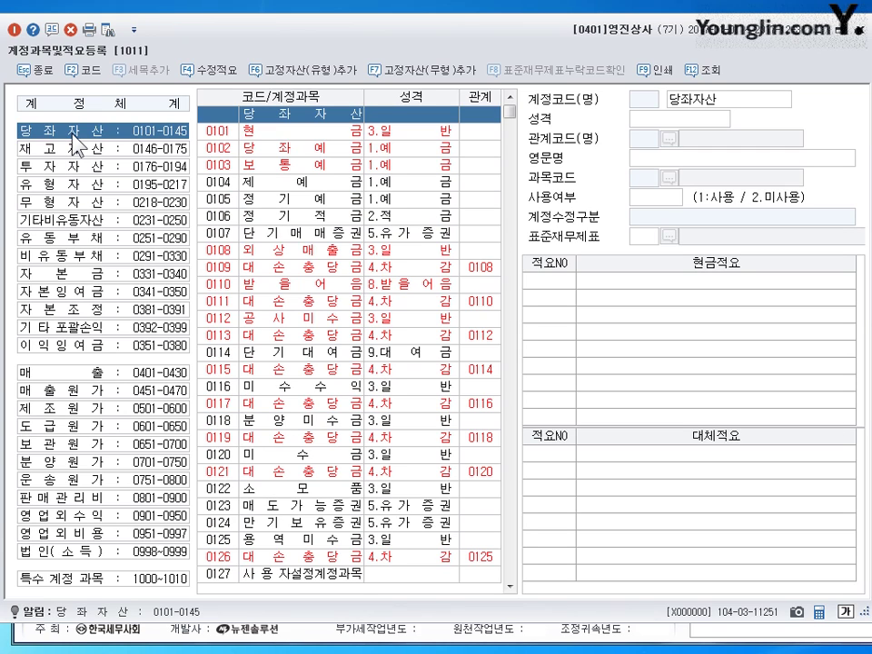
Step: Starting from 0101 현금, search the account list for 임차보증금 and close the search dialog
click(218, 133)
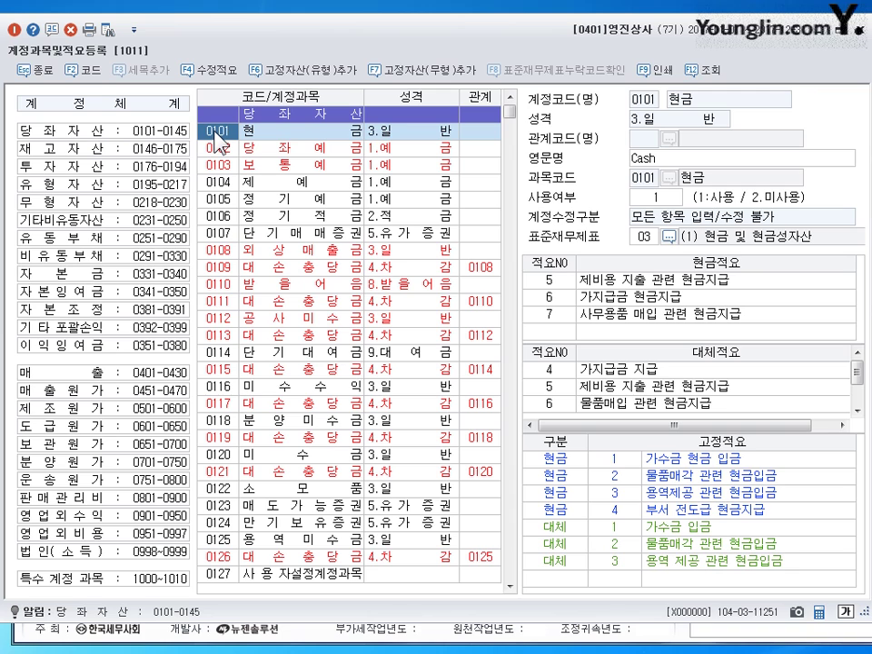
right_click(216, 134)
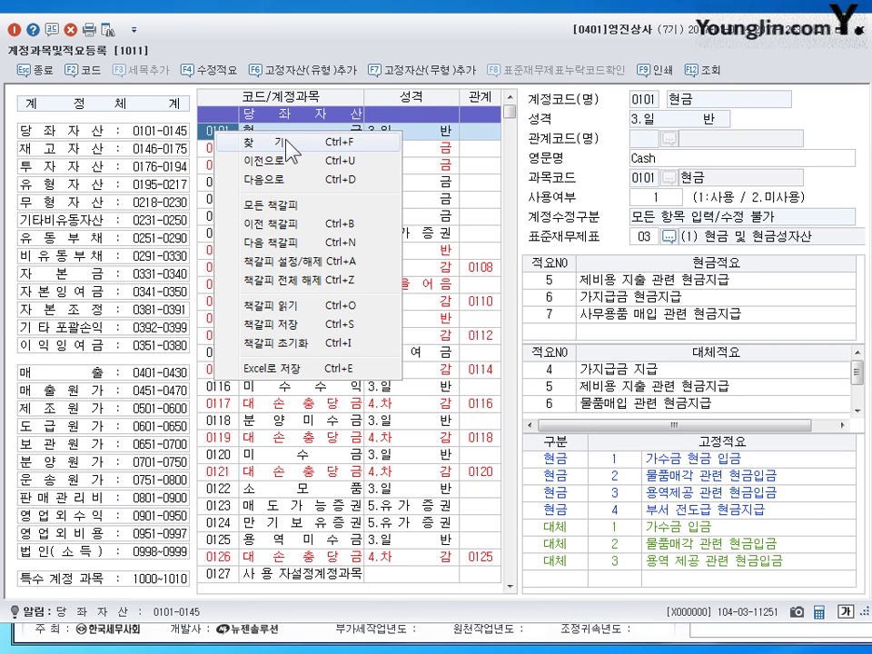
click(238, 143)
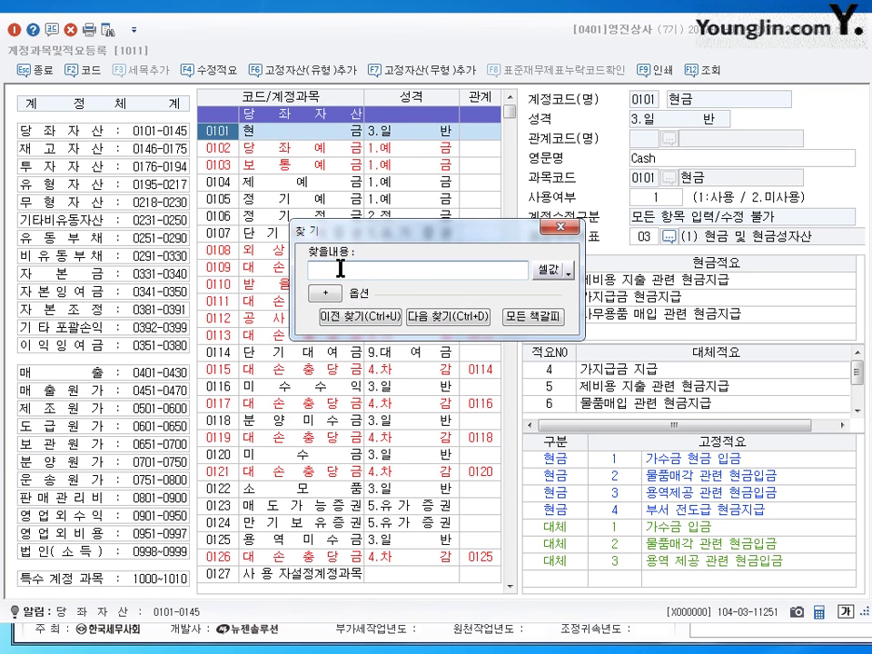
text(임ㅊ차보증금)
key(Return)
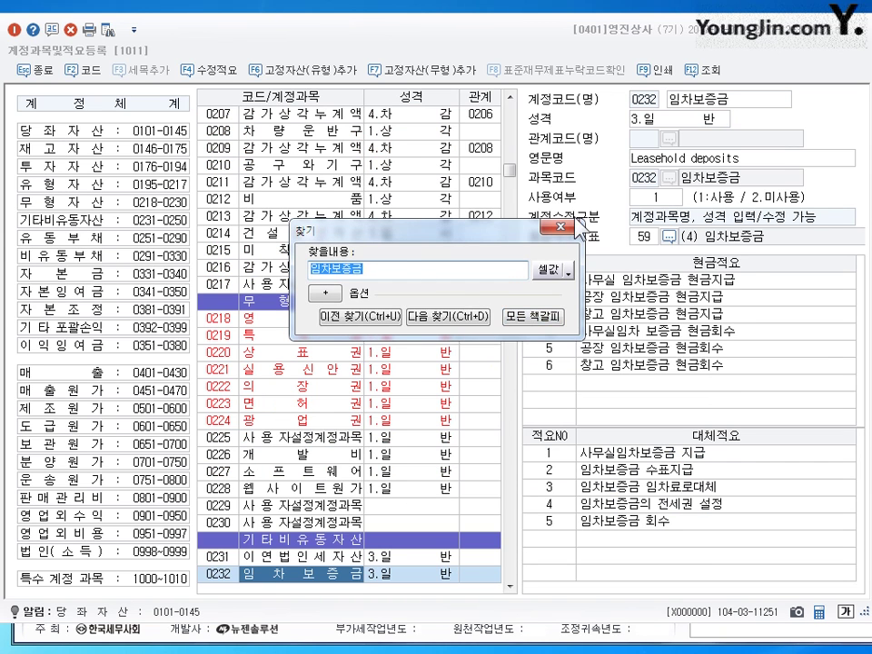
key(Escape)
Step: Examine the accounts around 0232 임차보증금 and look back through the list up to the 당좌자산 accounts
scroll(392, 417, down, 2)
scroll(393, 417, down, 2)
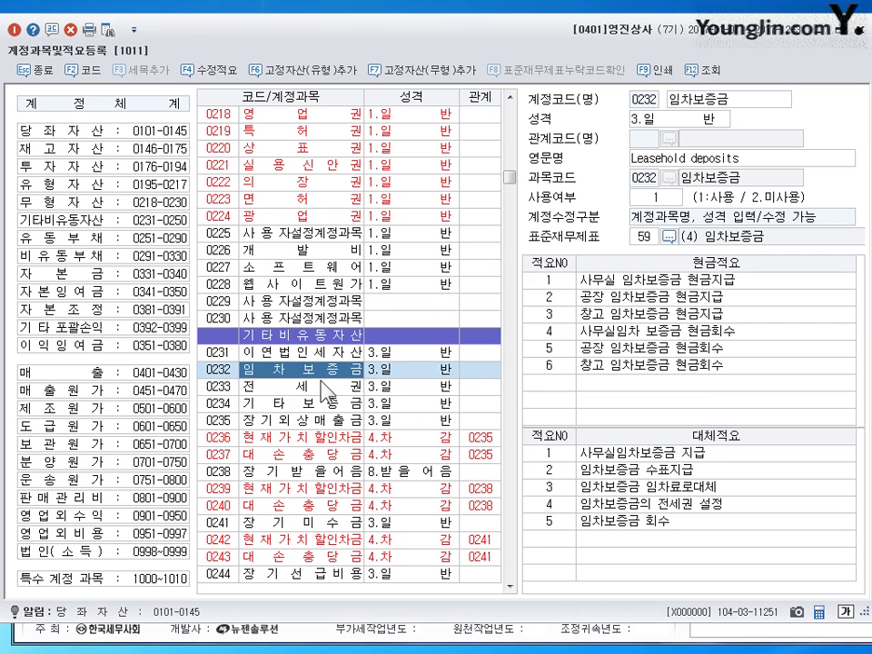
scroll(254, 345, up, 5)
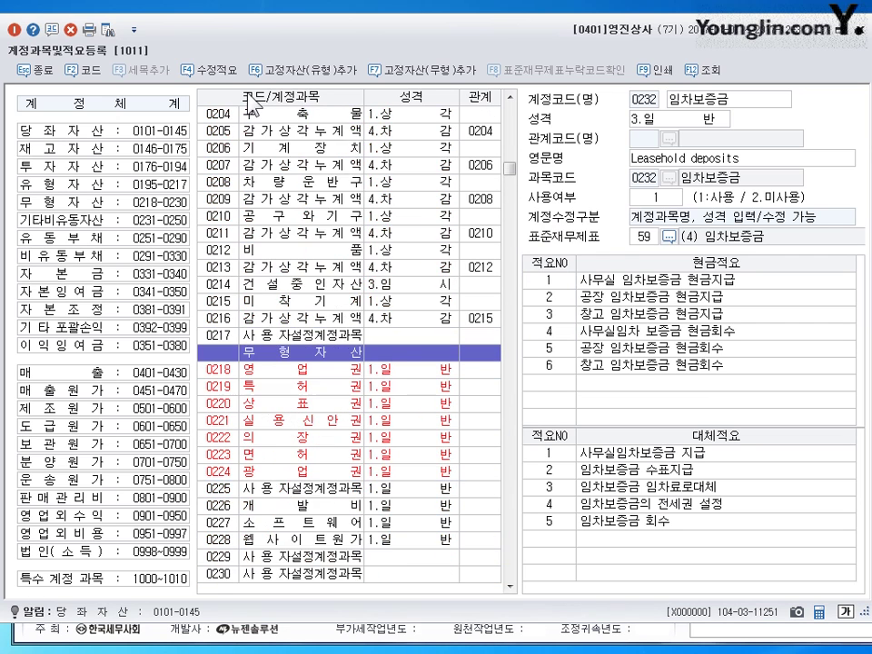
scroll(255, 350, down, 6)
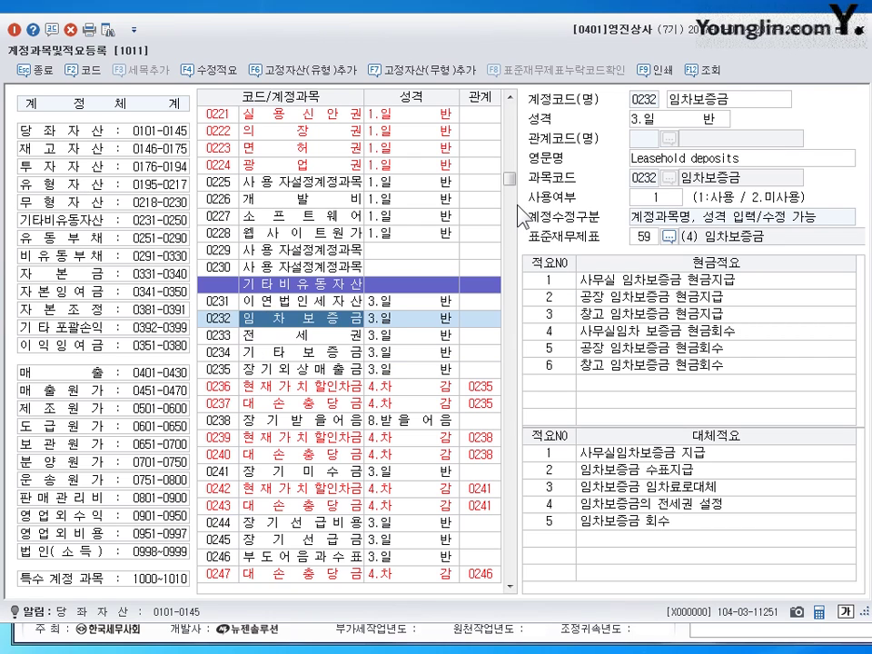
drag(513, 180, 515, 138)
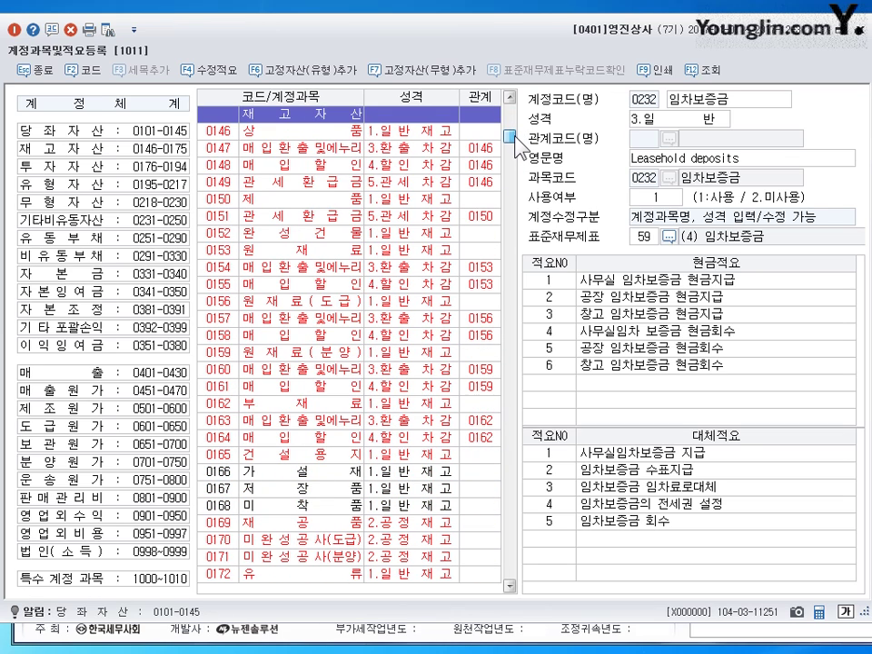
drag(514, 138, 511, 118)
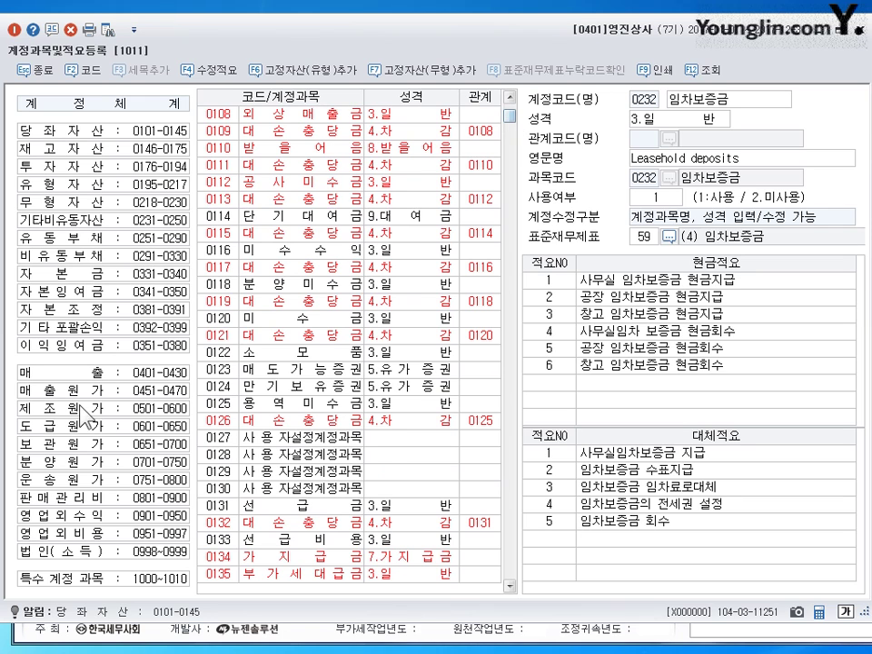
Step: Compare the 판매관리비 and 당좌자산 groups and inspect the 현금적요 and 대체적요 entries of 0811 복리후생비
click(103, 498)
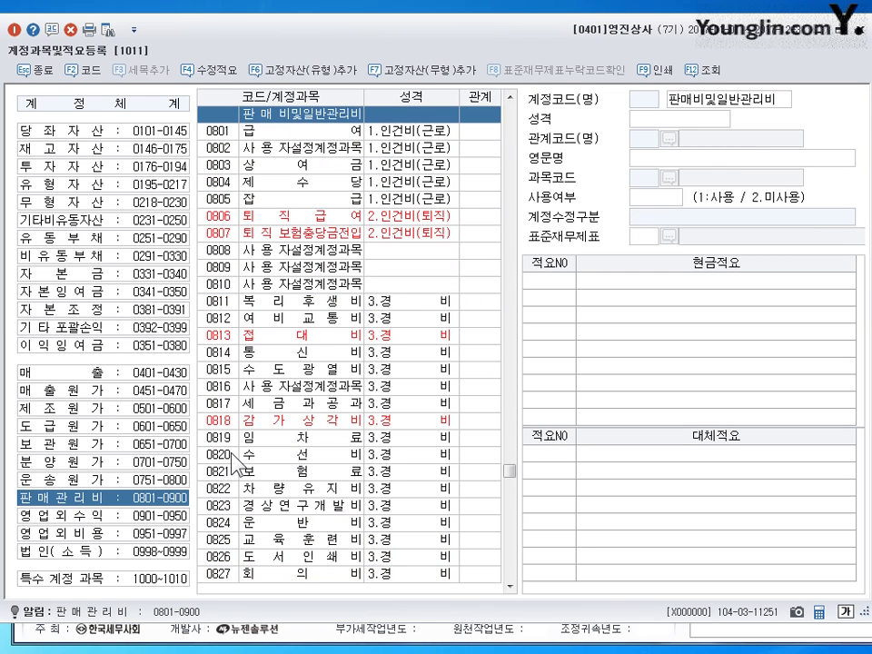
click(272, 301)
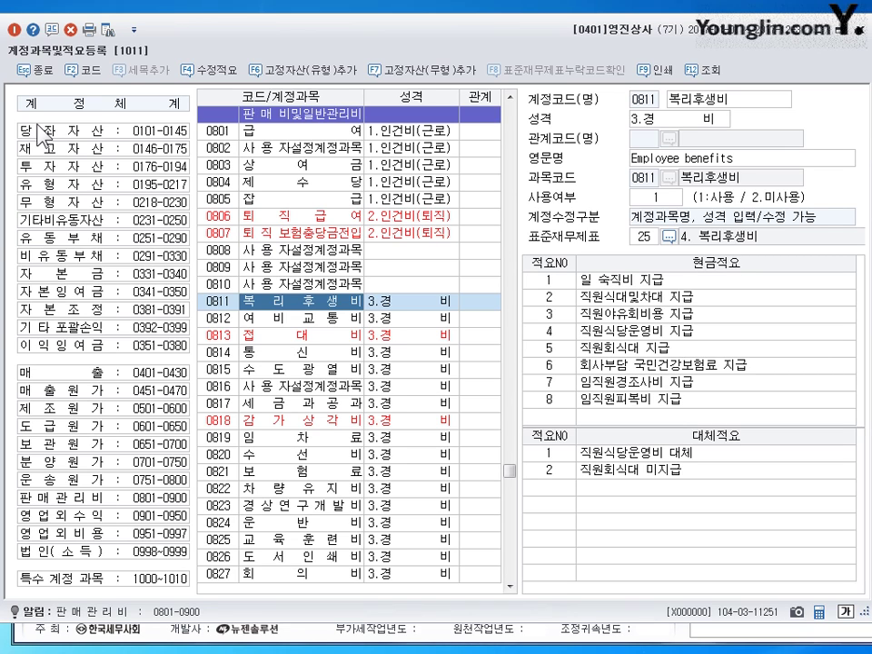
click(98, 130)
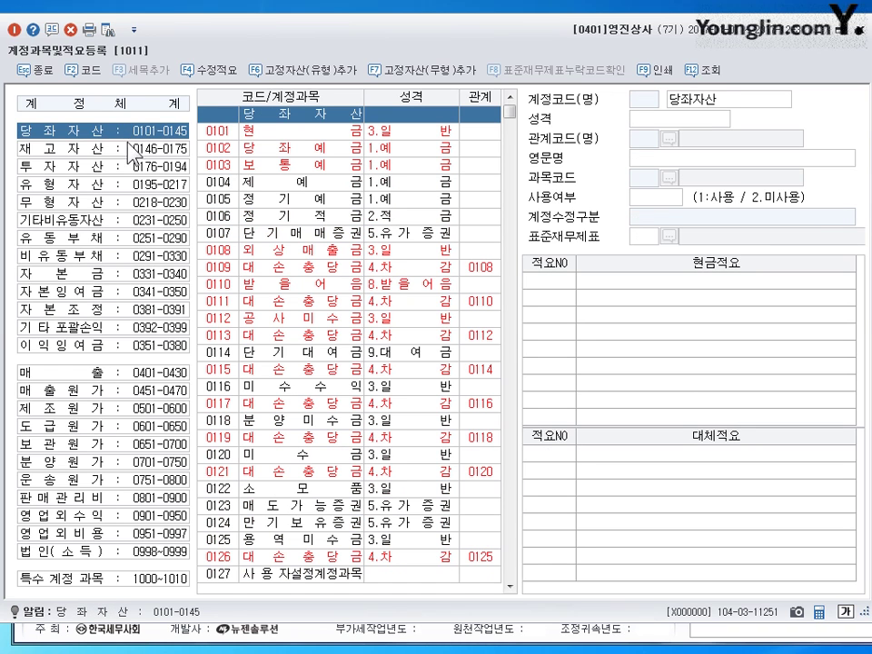
click(120, 499)
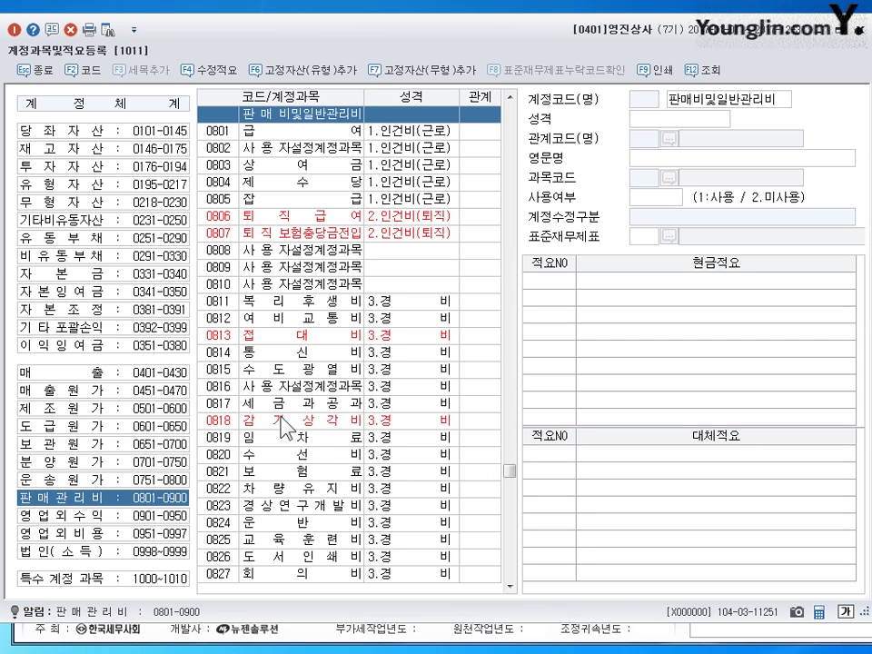
click(319, 303)
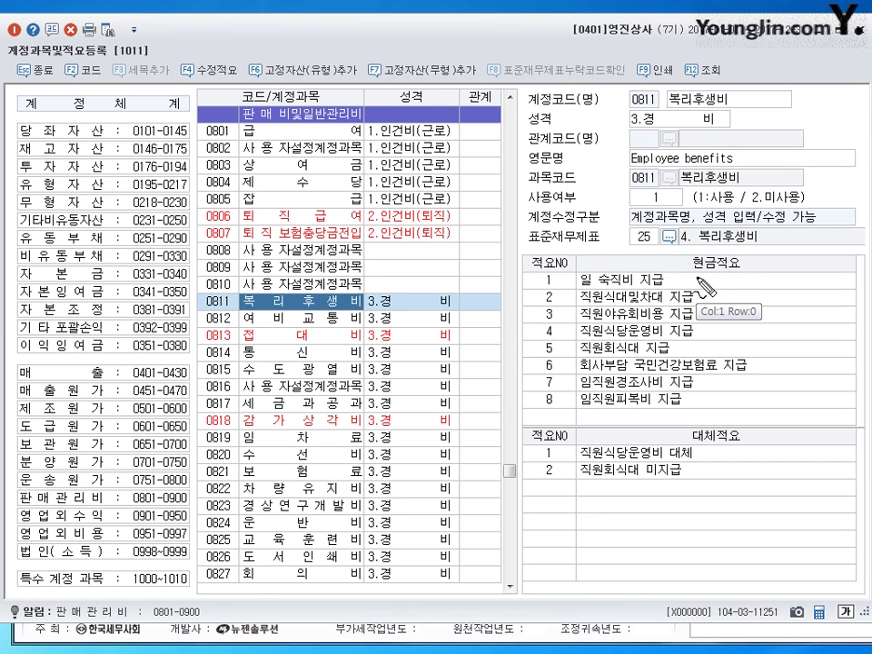
drag(720, 248, 714, 270)
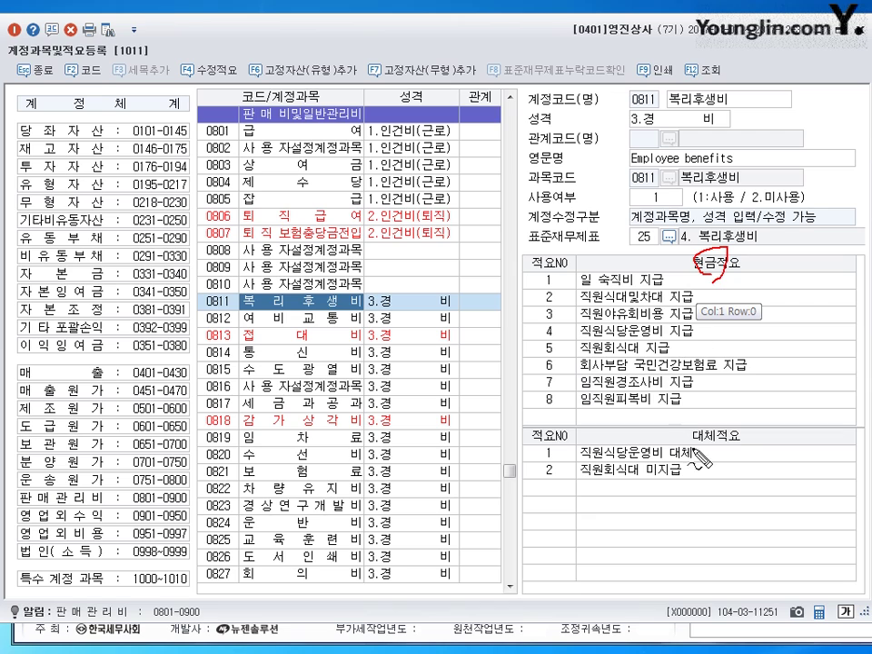
drag(721, 432, 724, 448)
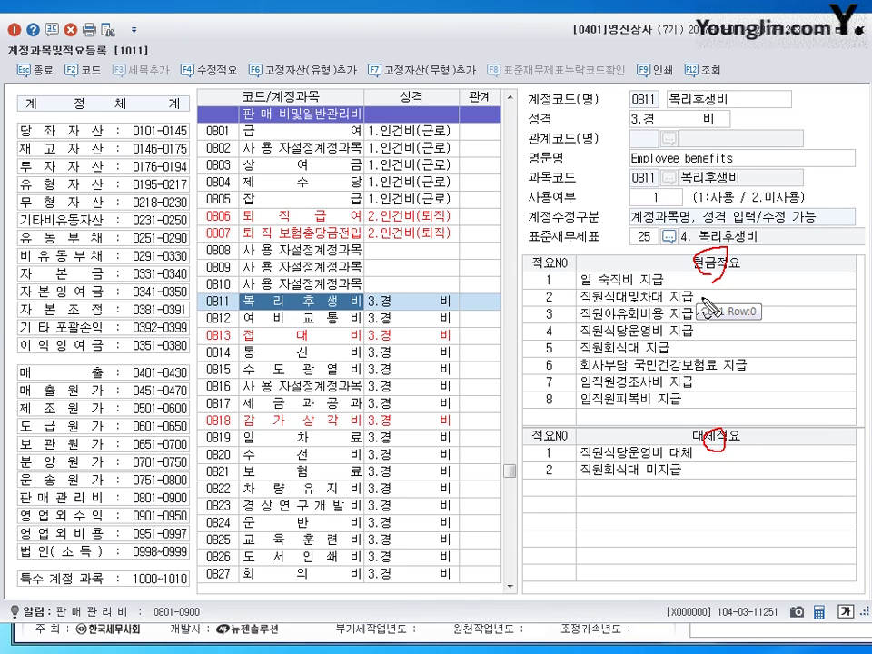
key(Escape)
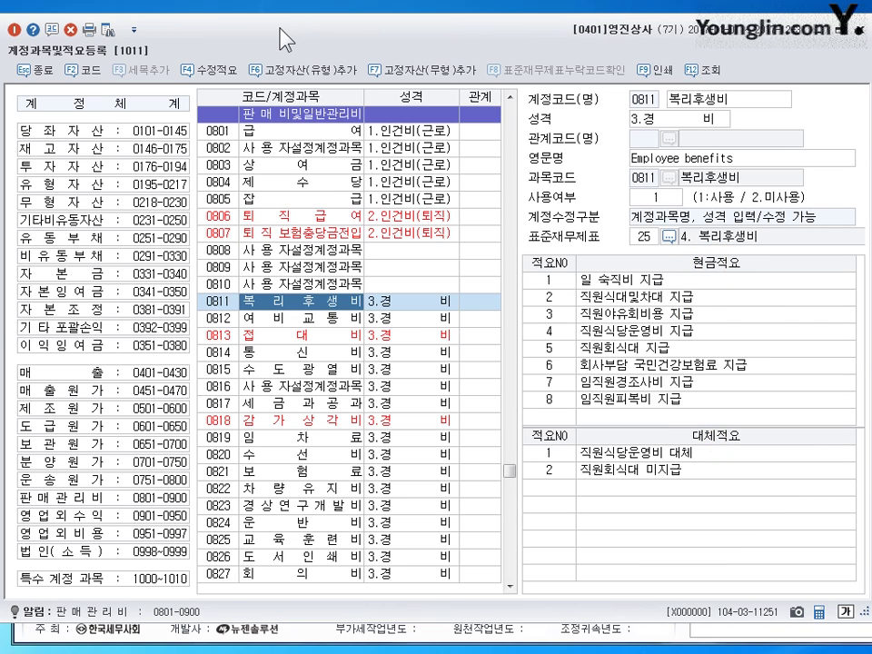
Step: Minimize the 계정과목및적요등록 screen and open 일반전표입력 for month 1, positioning its window so the whole entry grid is visible
click(860, 30)
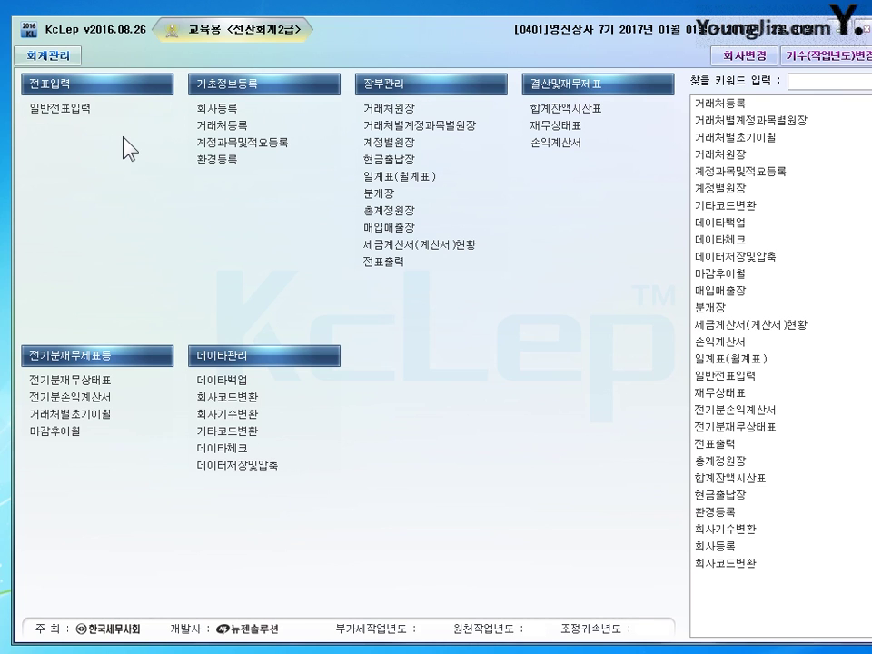
click(60, 108)
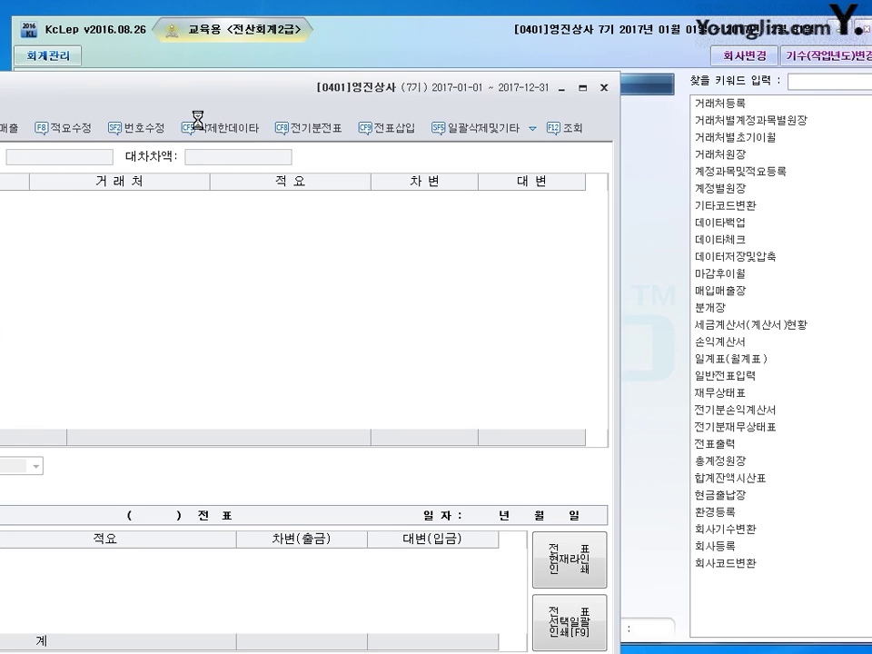
drag(234, 98, 499, 52)
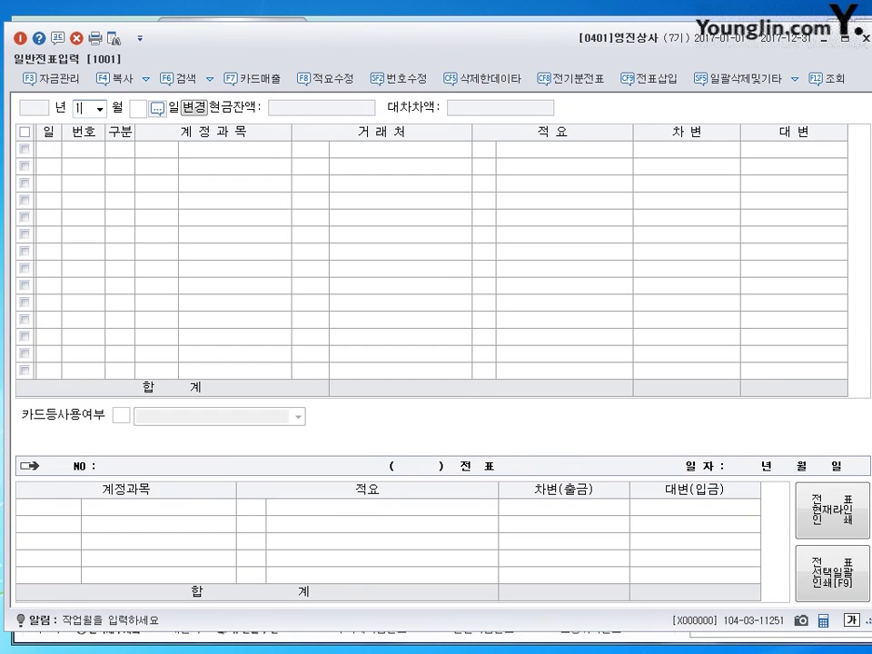
text(1)
key(Return)
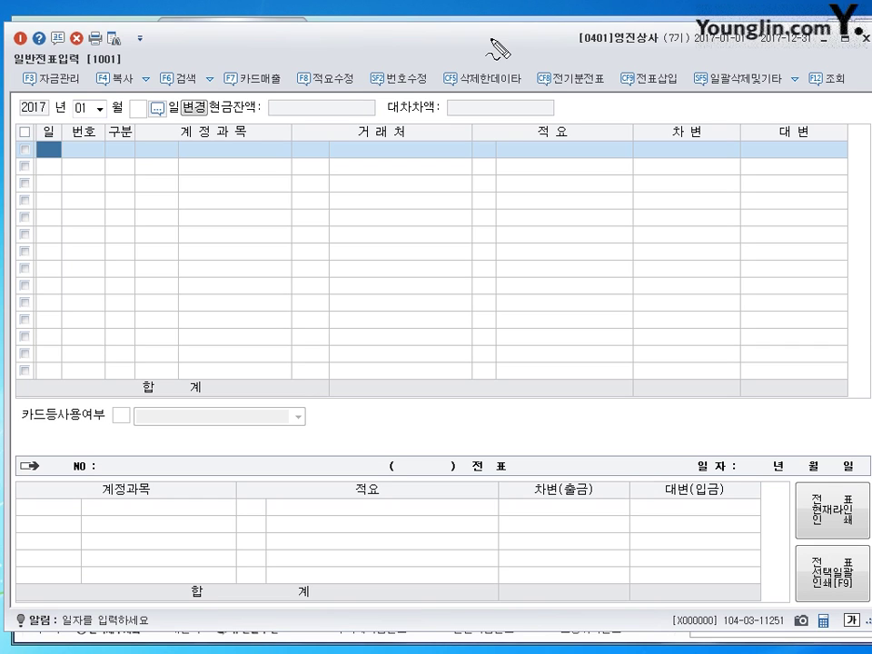
Step: Review the 일, 계정과목, 거래처, 적요, 차변 and 대변 columns of the voucher entry grid
mouse_move(50, 115)
mouse_down()
mouse_move(47, 145)
mouse_move(62, 120)
mouse_up()
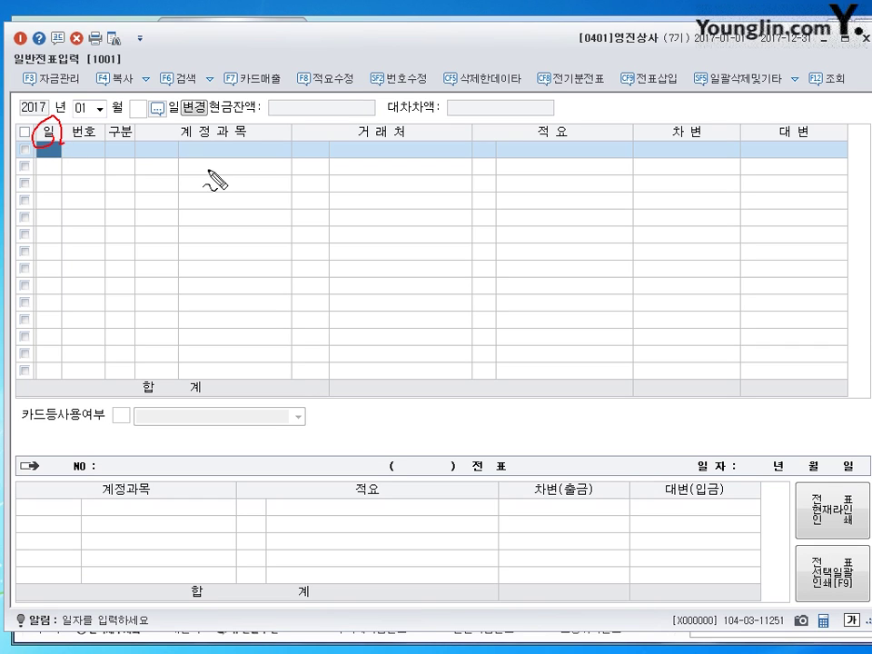
drag(230, 155, 246, 158)
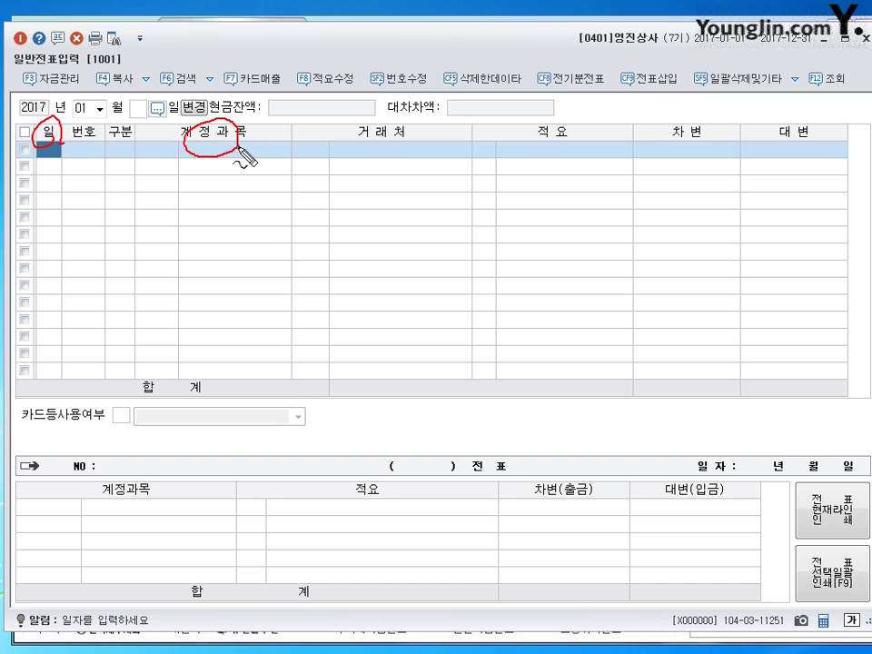
drag(391, 134, 403, 140)
drag(565, 134, 578, 153)
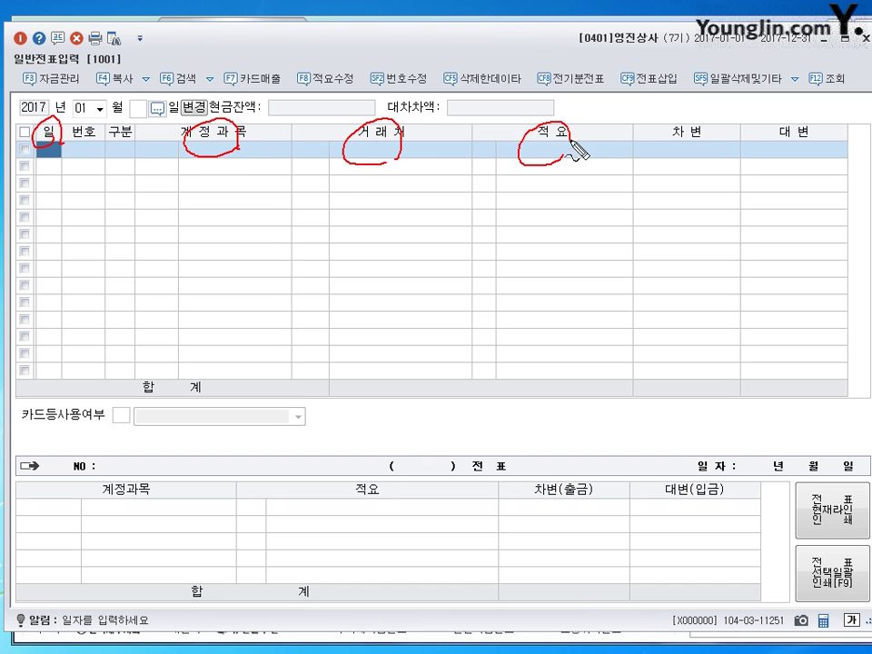
drag(683, 129, 670, 162)
drag(792, 125, 770, 175)
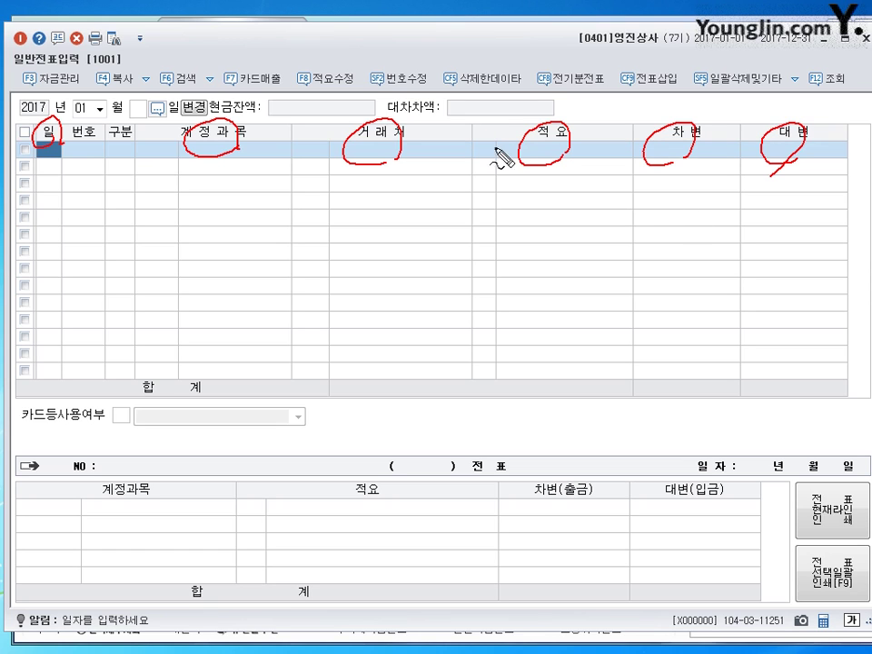
mouse_move(491, 155)
mouse_down()
mouse_move(599, 142)
mouse_move(507, 164)
mouse_move(609, 147)
mouse_move(518, 167)
mouse_move(564, 164)
mouse_move(520, 163)
mouse_up()
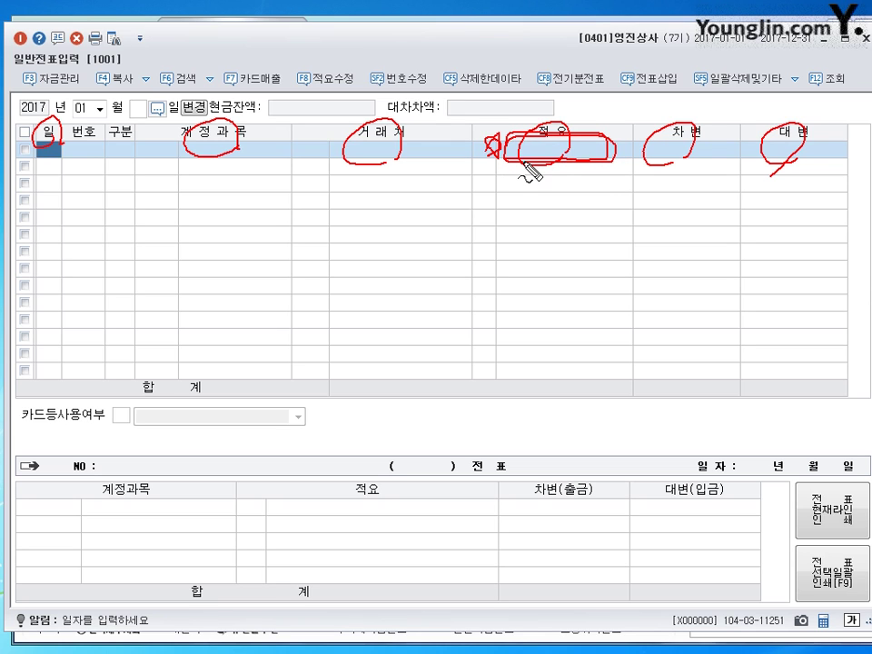
key(Escape)
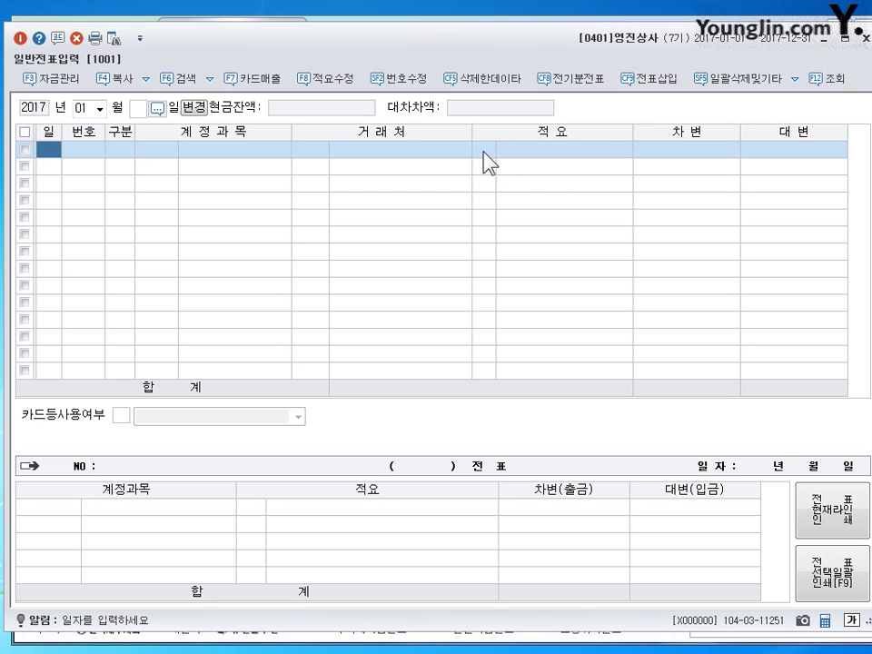
Step: Start a voucher line on day 1 as 차변 with account 0103 보통예금, leave 거래처 blank and advance to the 적요 field
text(1)
key(Return)
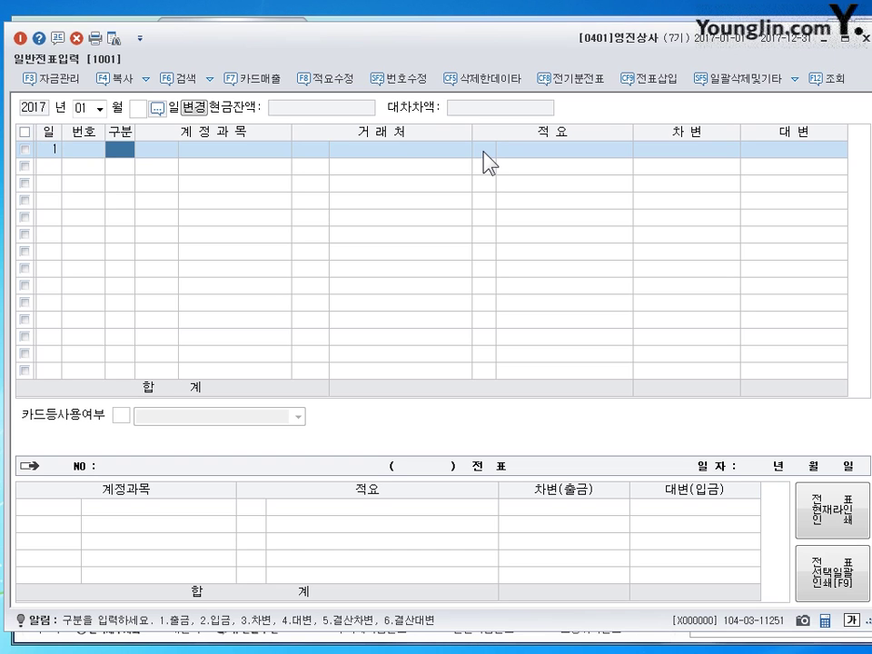
text(3103)
key(Return)
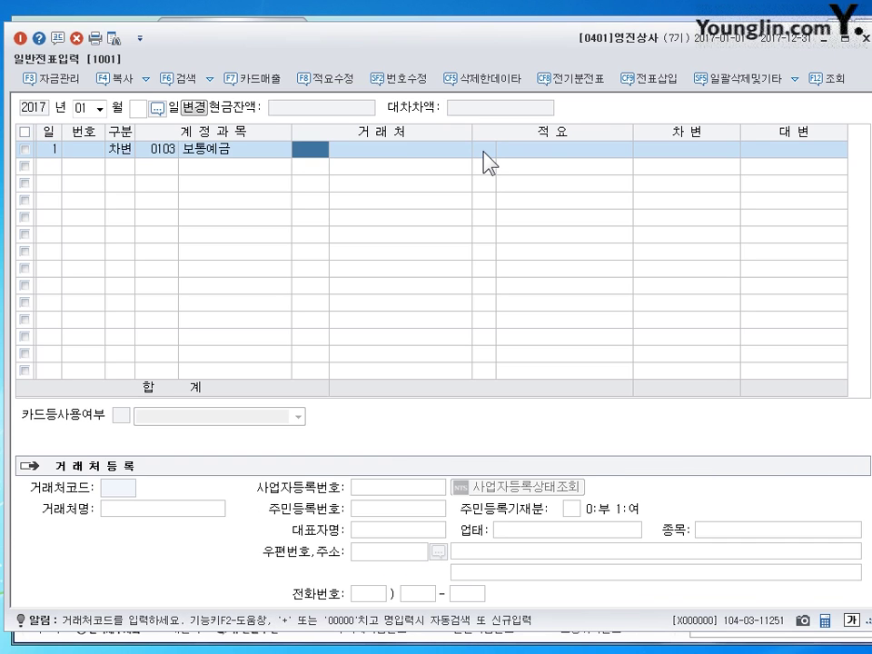
key(Return)
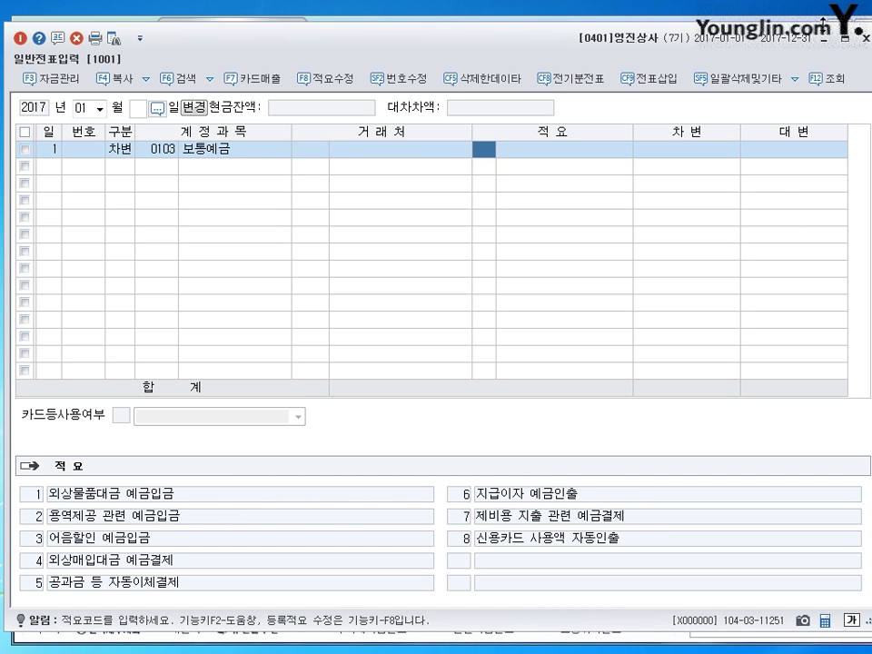
Step: Minimize the voucher screen and compare the first 현금적요 and 대체적요 entries of 0811 복리후생비
click(832, 39)
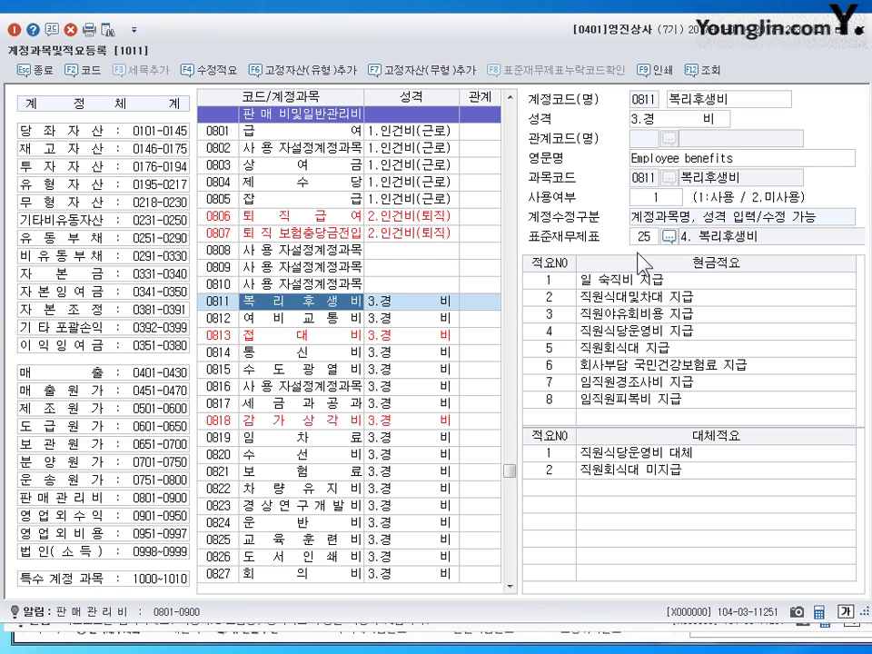
click(628, 283)
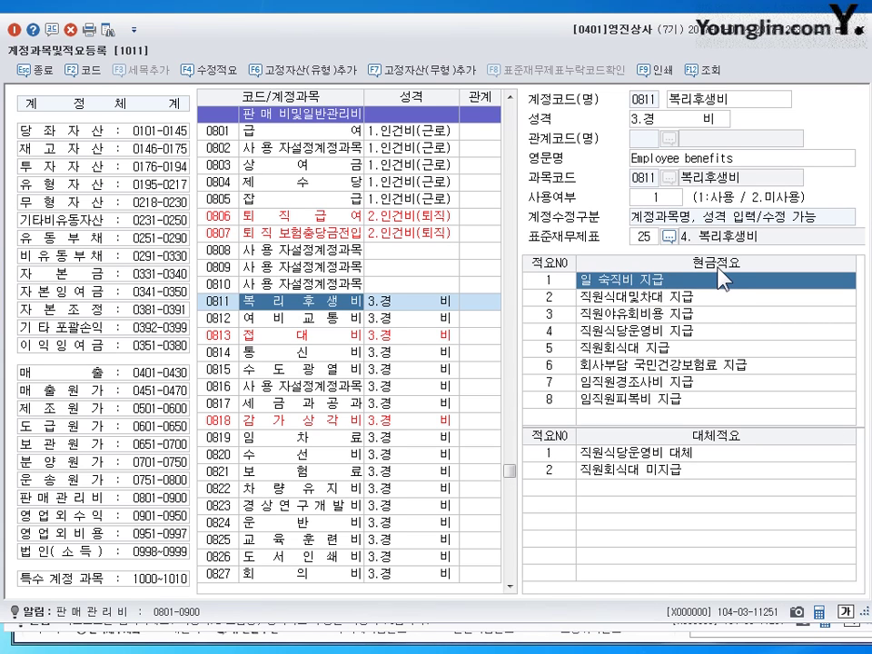
click(713, 459)
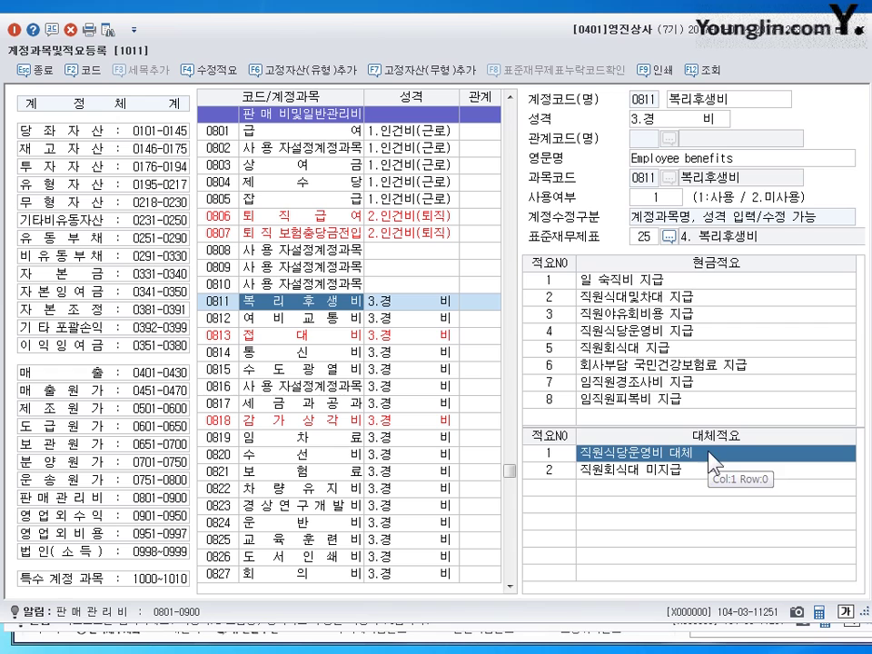
click(647, 283)
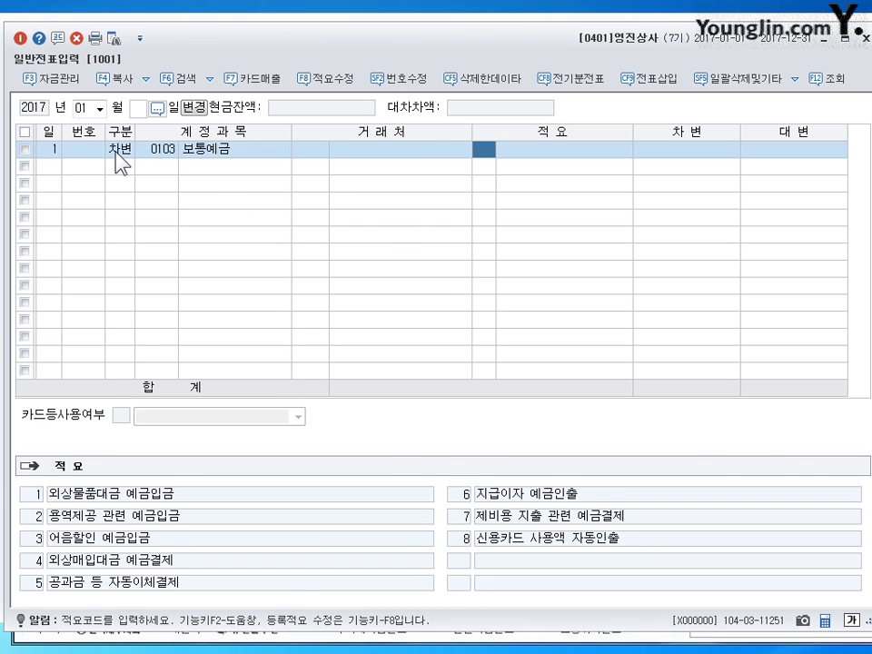
Step: Go back to the voucher line's 구분 field and examine the options 1.출금, 2.입금, 3.차변 and 4.대변
click(118, 149)
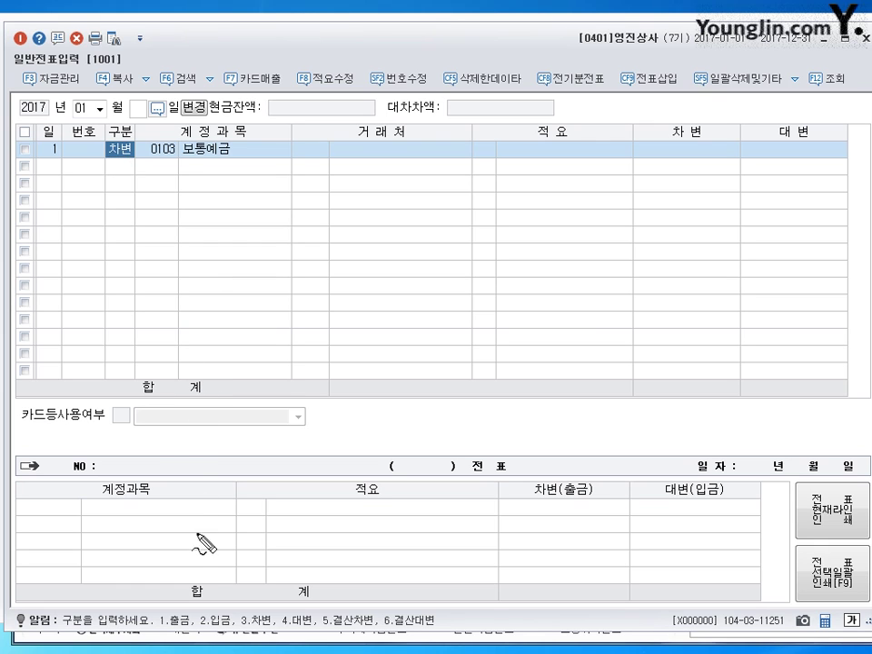
drag(182, 603, 214, 607)
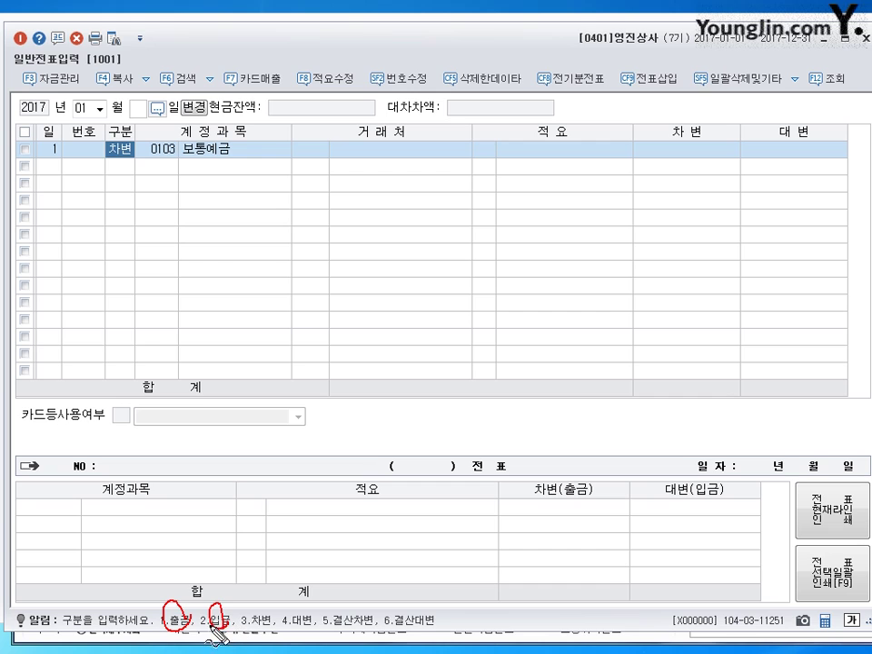
mouse_move(156, 544)
mouse_down()
mouse_move(163, 558)
mouse_move(166, 549)
mouse_up()
mouse_move(169, 545)
mouse_down()
mouse_move(177, 571)
mouse_move(256, 573)
mouse_up()
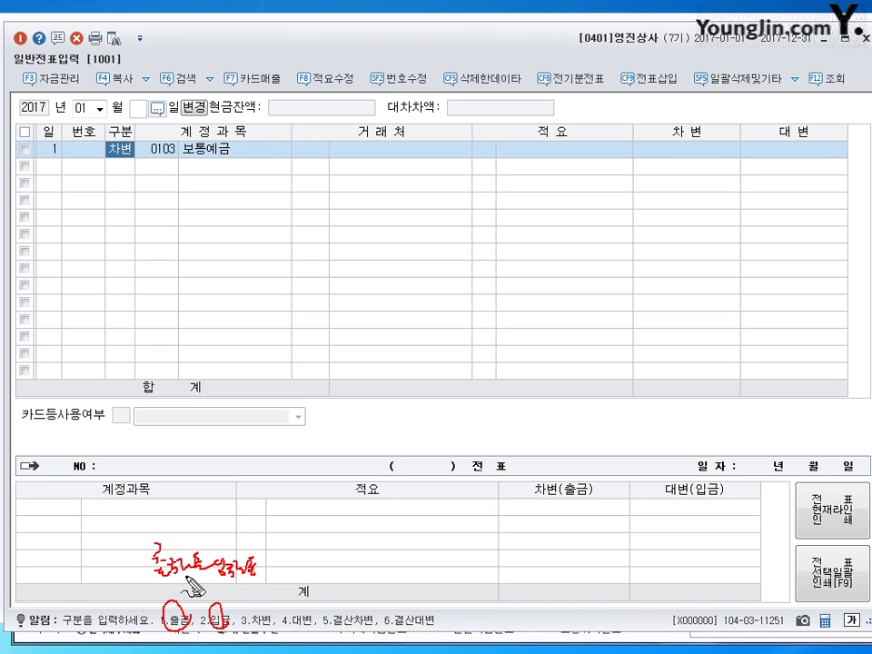
mouse_move(309, 636)
mouse_down()
mouse_move(254, 599)
mouse_move(274, 569)
mouse_move(313, 577)
mouse_up()
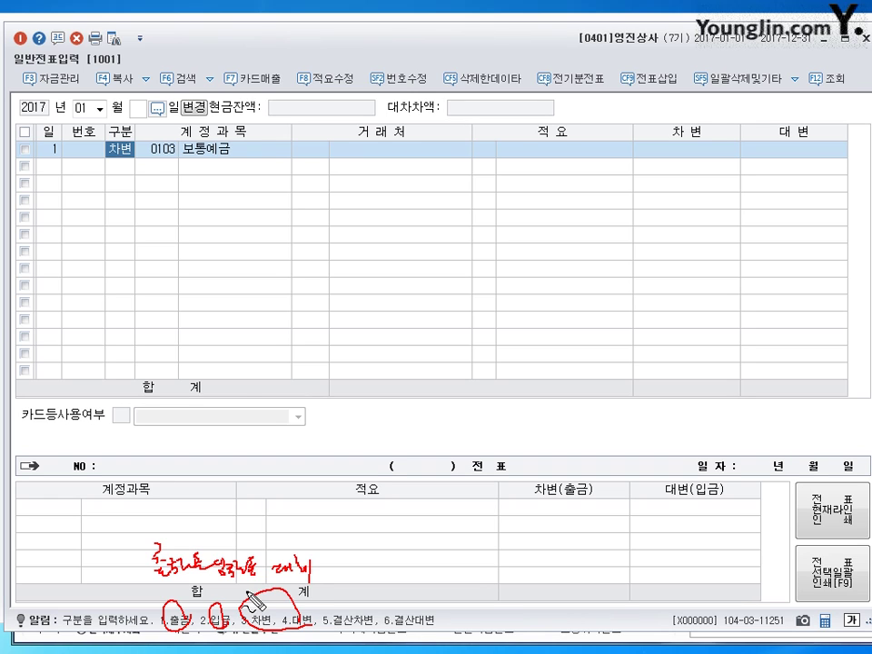
key(Escape)
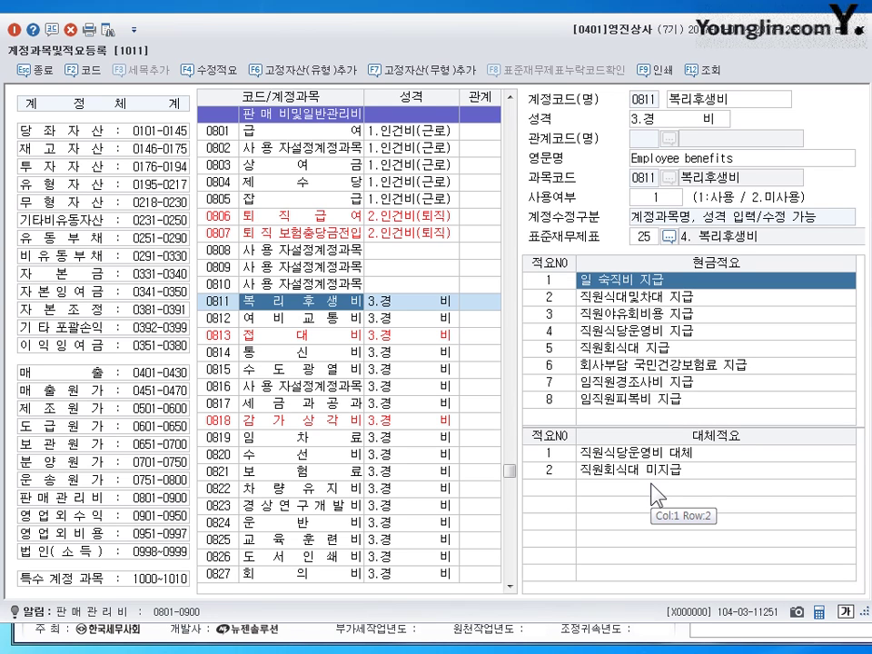
Step: Close the 계정과목및적요등록 screen, read the account registration exercise, and check the company 영진상사 in the main window
click(859, 28)
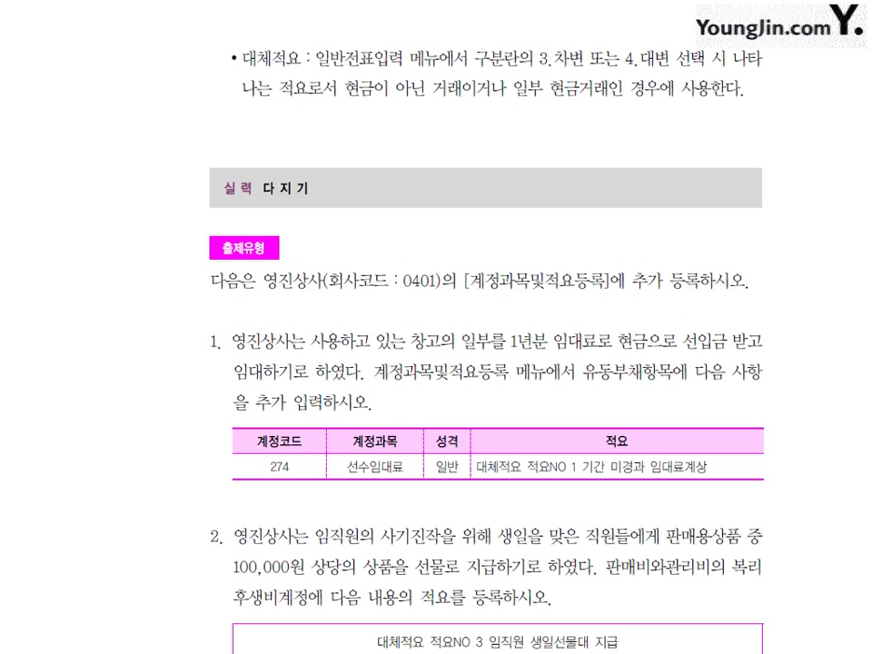
scroll(509, 426, down, 4)
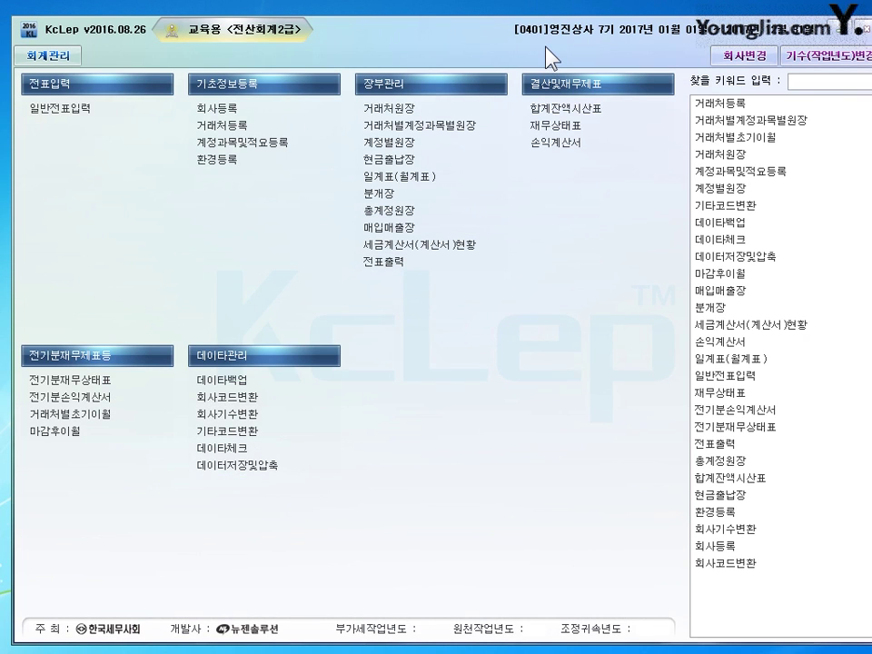
mouse_move(505, 38)
mouse_down()
mouse_move(591, 37)
mouse_move(556, 18)
mouse_move(588, 46)
mouse_up()
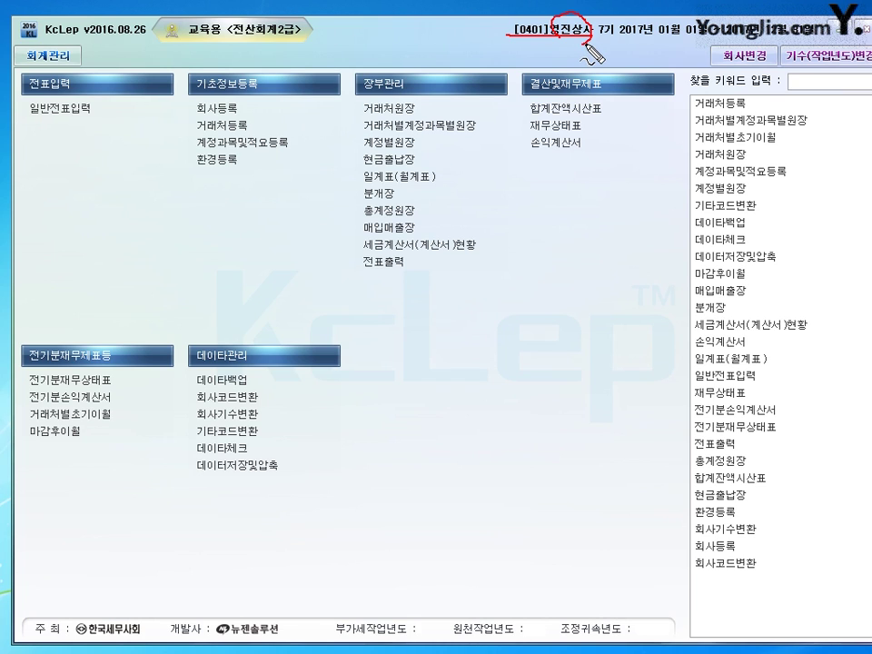
key(Escape)
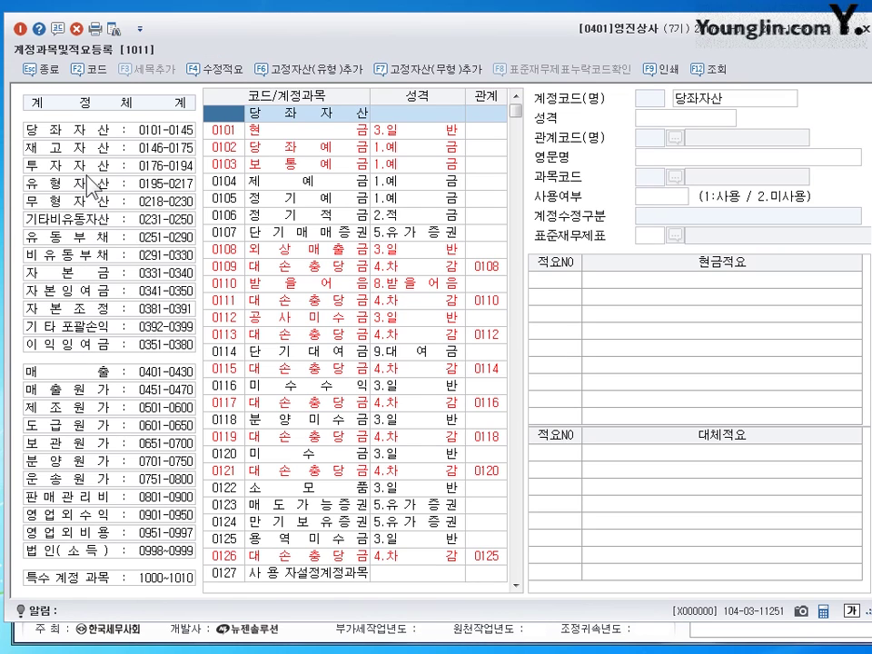
Step: In the 유동부채 group, name the user-defined account 0274 선수임대료 and set its 성격 to 2.일반
click(68, 238)
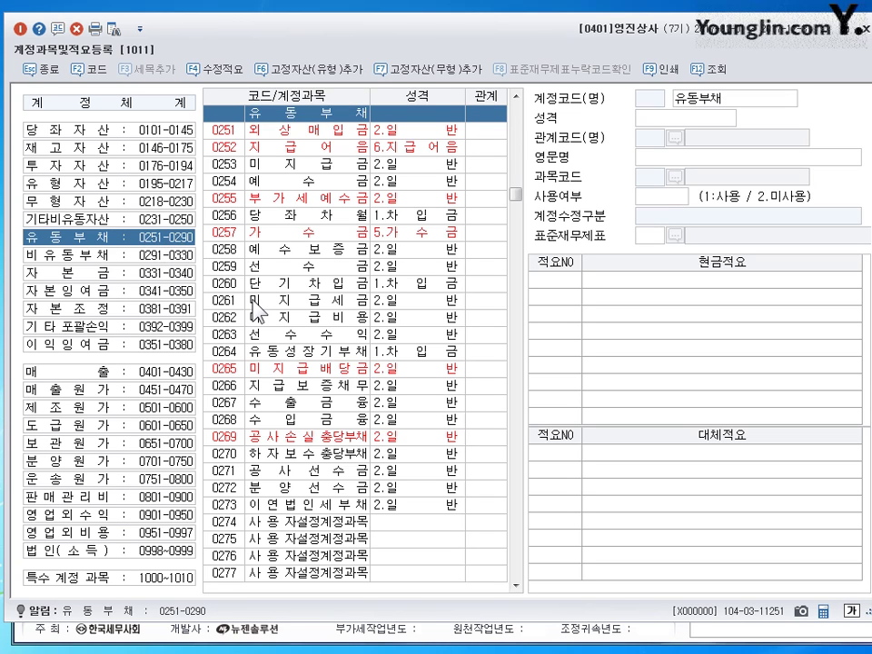
click(225, 524)
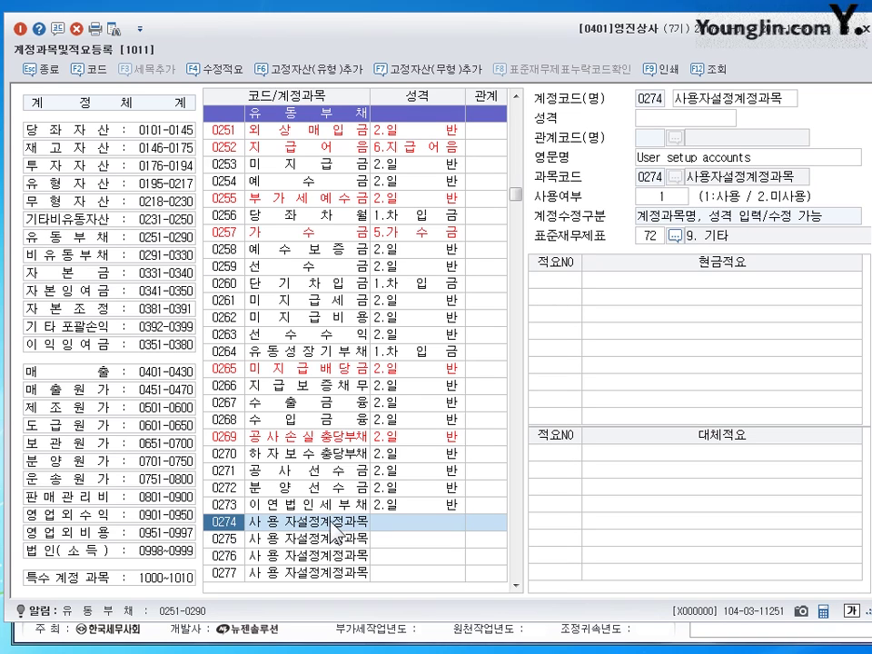
click(300, 526)
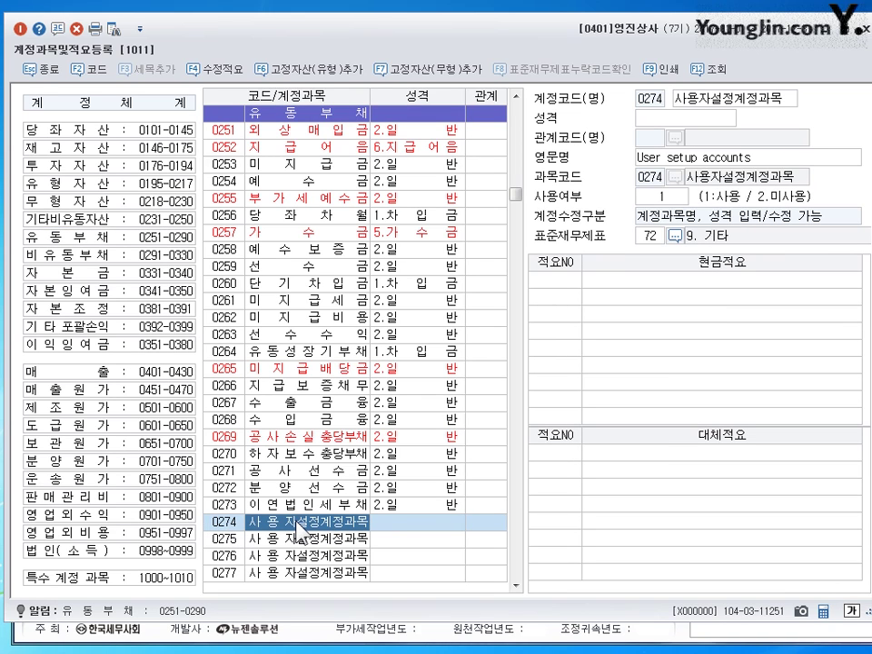
click(697, 100)
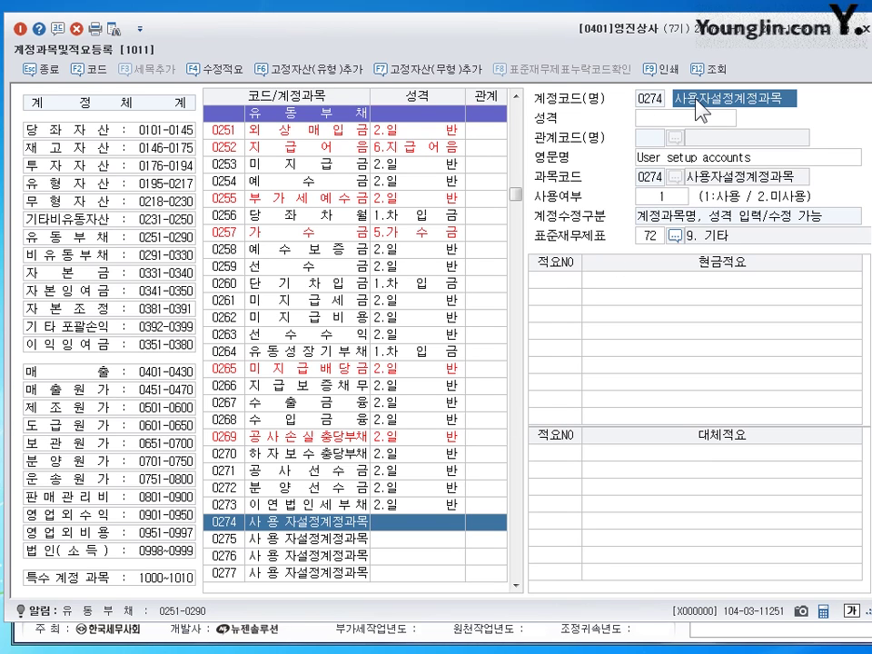
text(선수임대료)
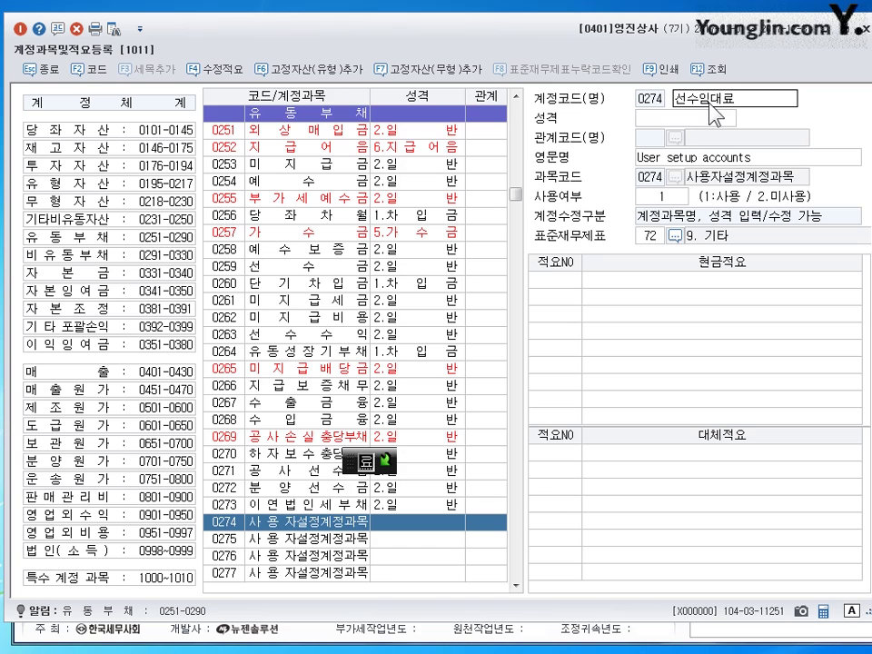
key(Return)
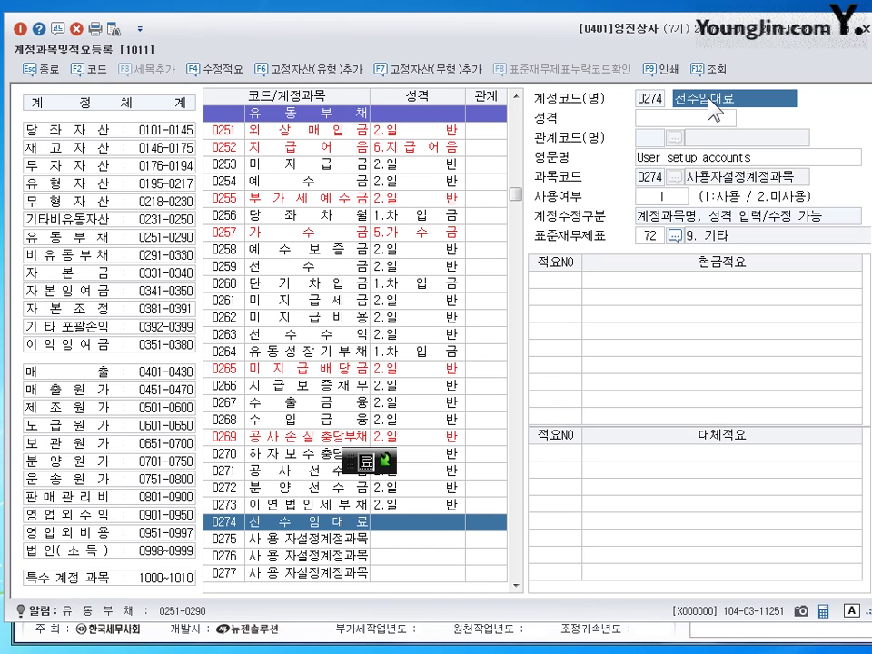
click(696, 121)
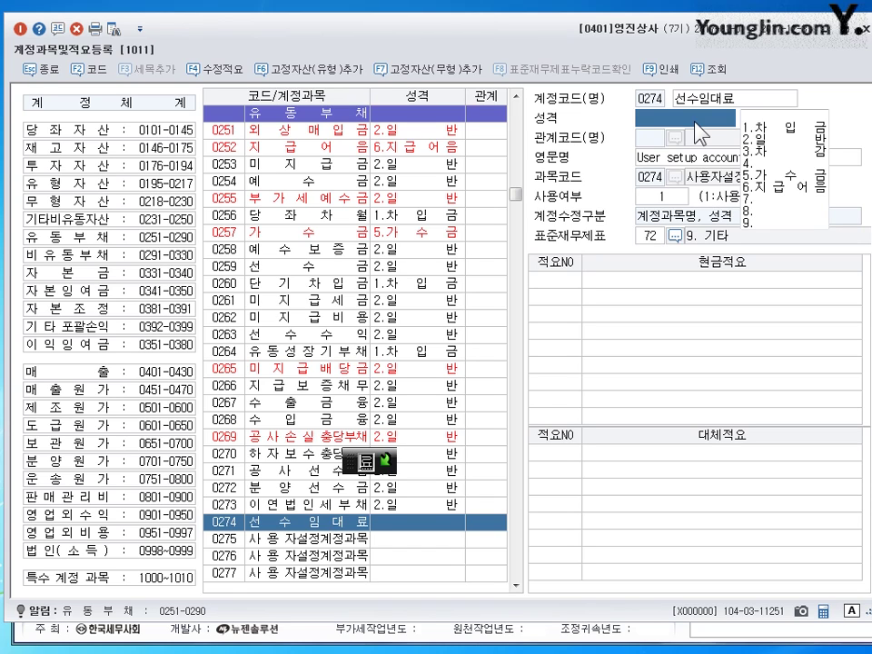
click(778, 137)
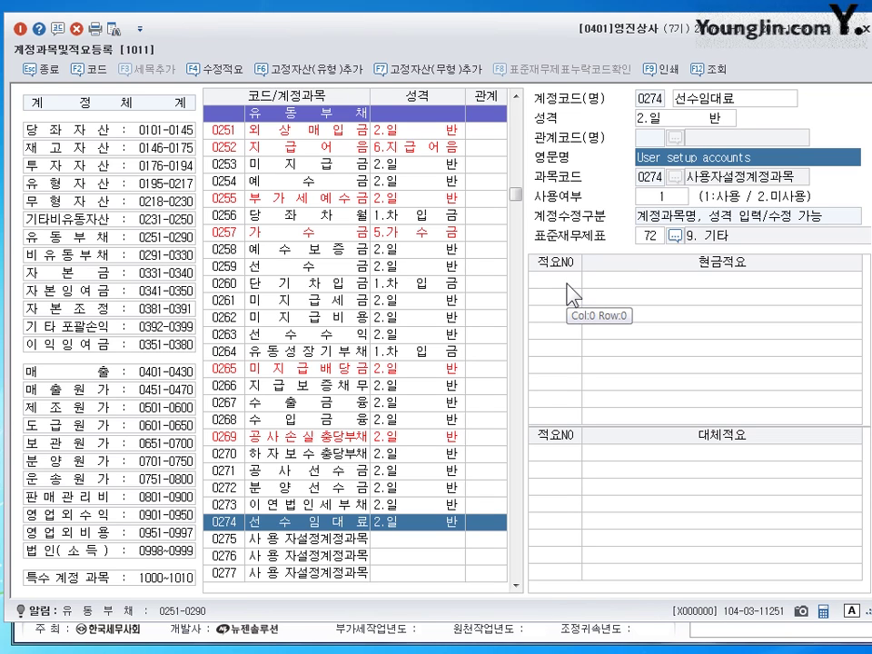
Step: Register 대체적요 적요NO 1 of account 0274 as 기간 미경과 임대료계상
click(559, 453)
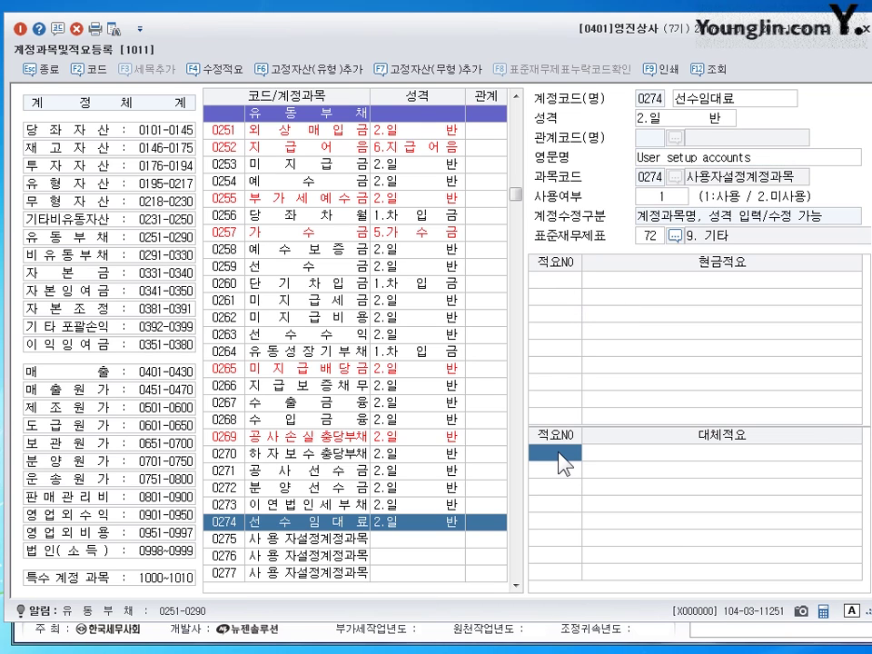
text(1)
key(Return)
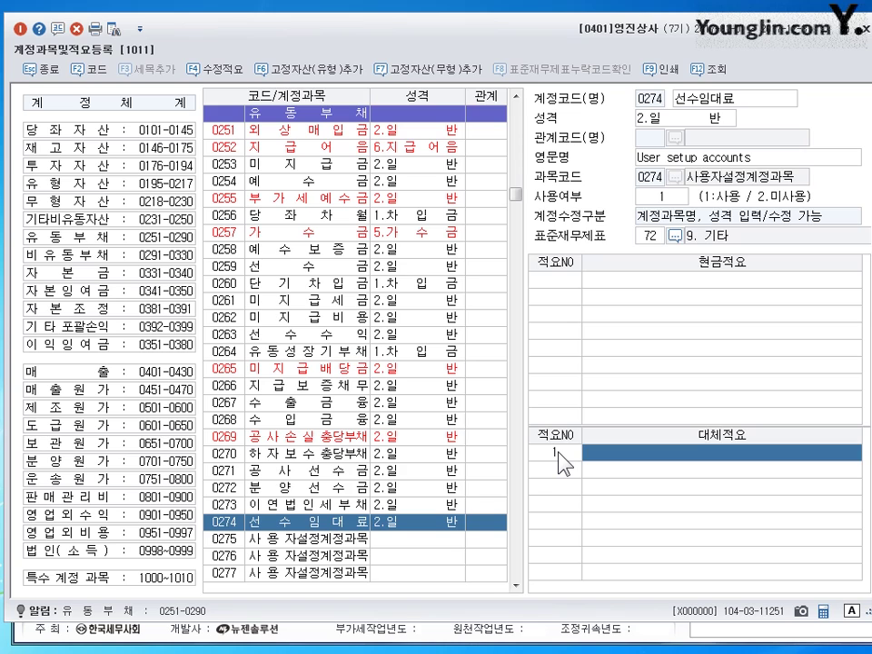
text(기간 미겨)
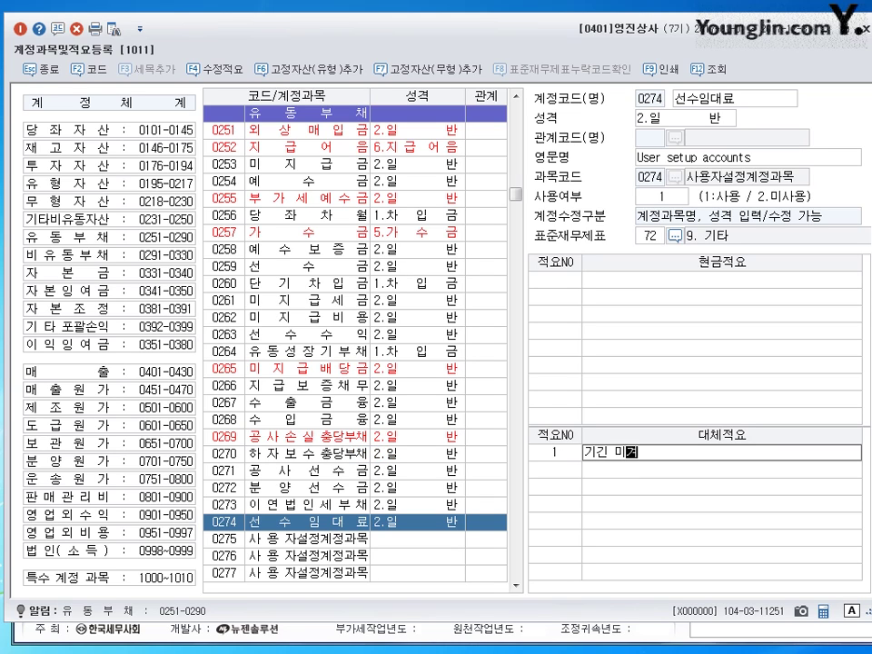
key(BackSpace)
key(BackSpace)
key(BackSpace)
key(BackSpace)
key(BackSpace)
text(간 미경과 임대료)
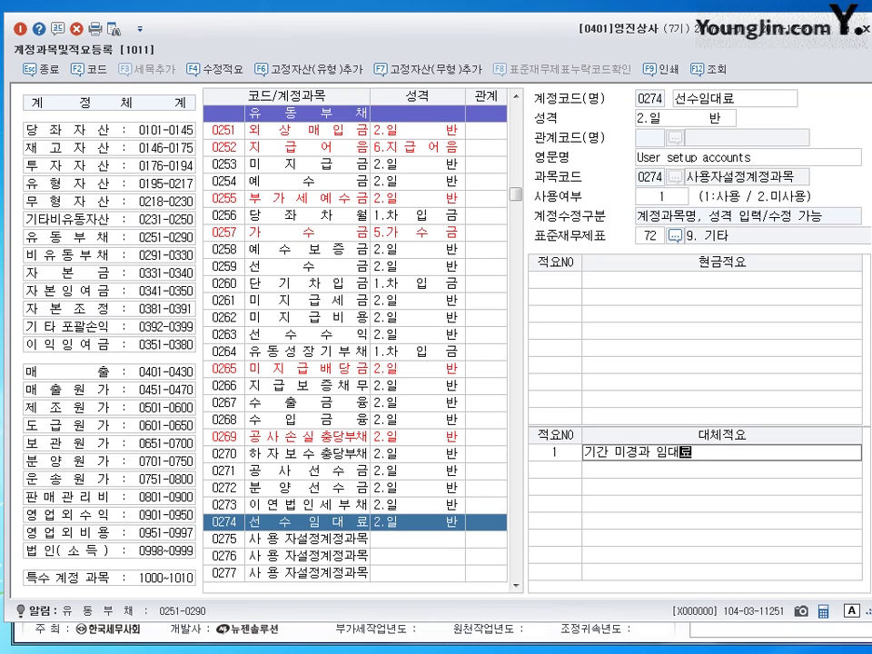
key(Return)
text(계상)
click(556, 451)
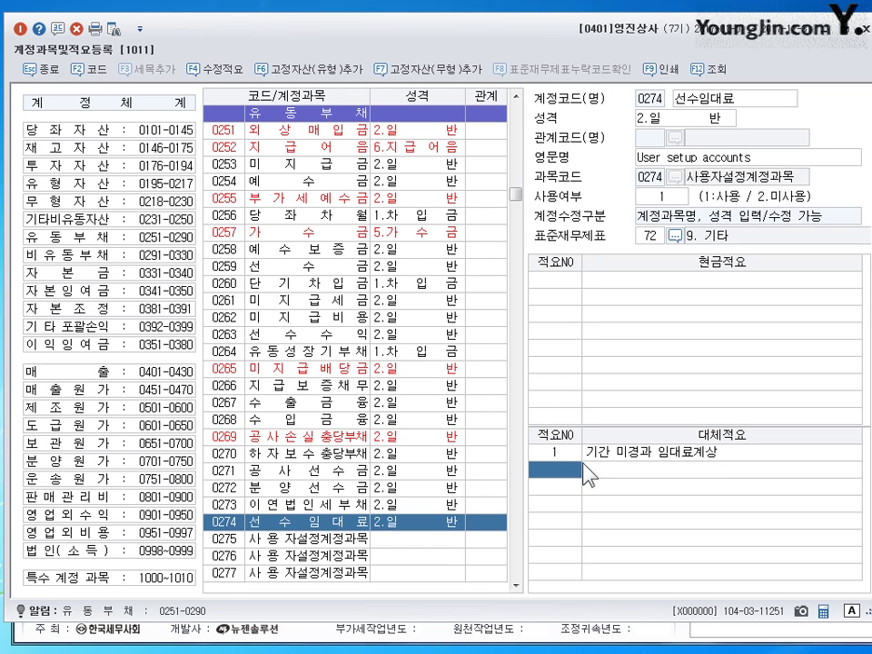
Step: Check the word spacing and 적요NO of the new 대체적요 entry for 선수임대료
click(642, 455)
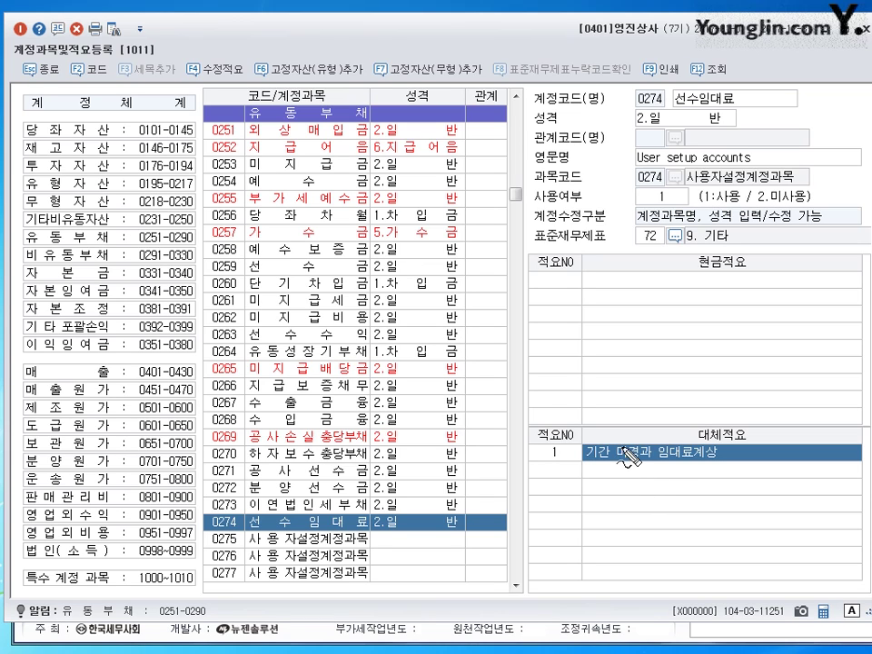
drag(609, 440, 619, 436)
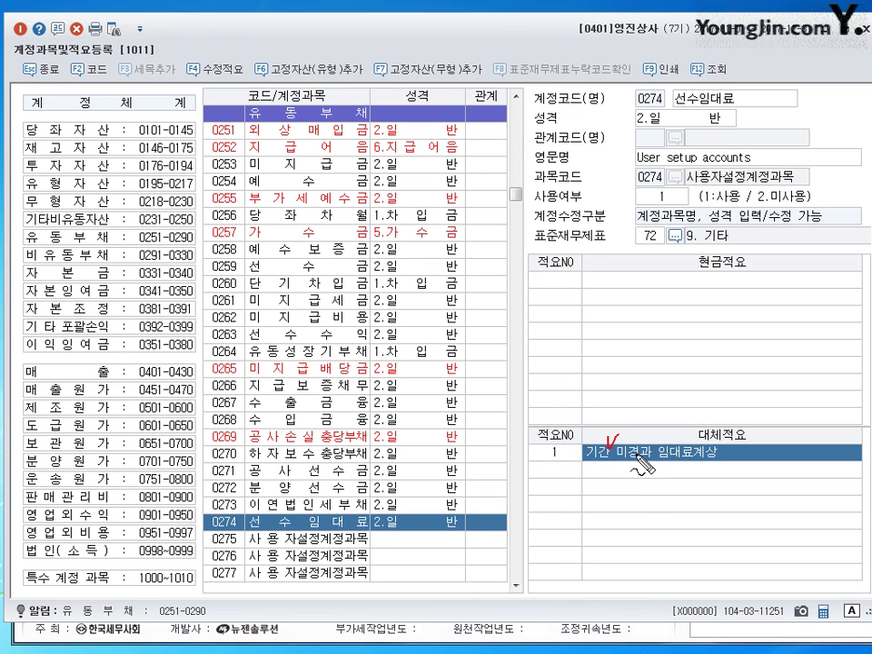
drag(649, 440, 657, 437)
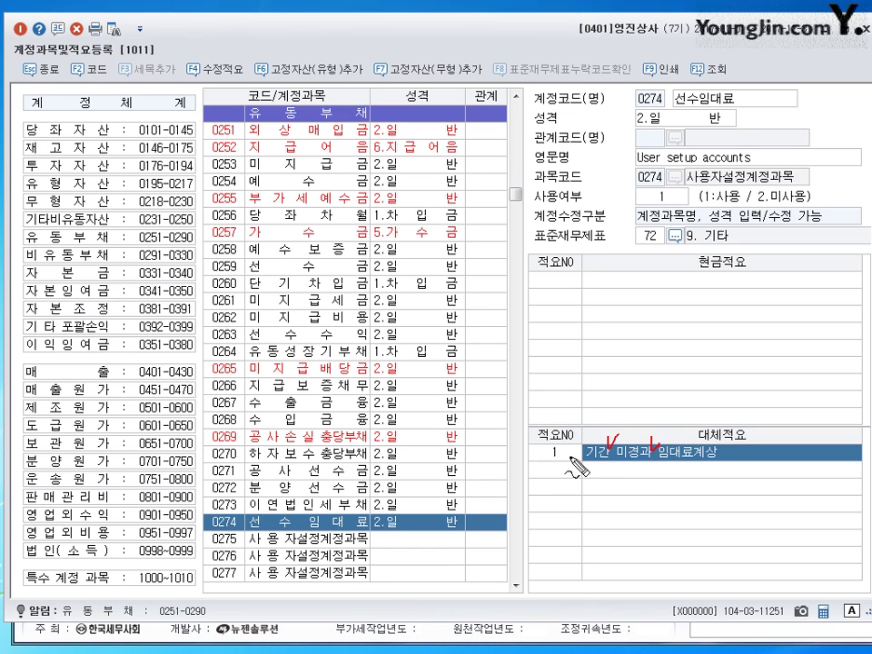
mouse_move(560, 445)
mouse_down()
mouse_move(546, 456)
mouse_move(572, 459)
mouse_up()
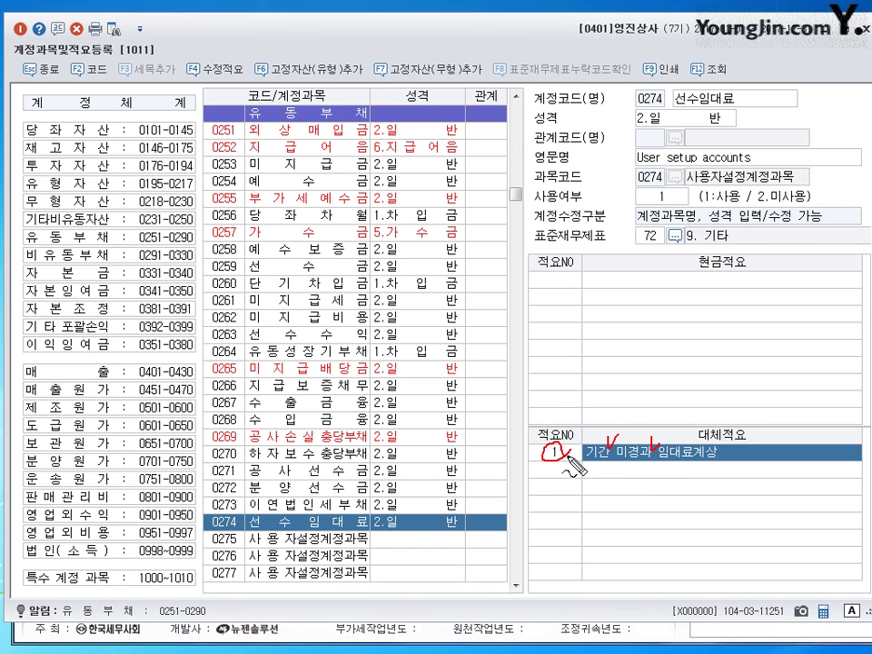
key(Escape)
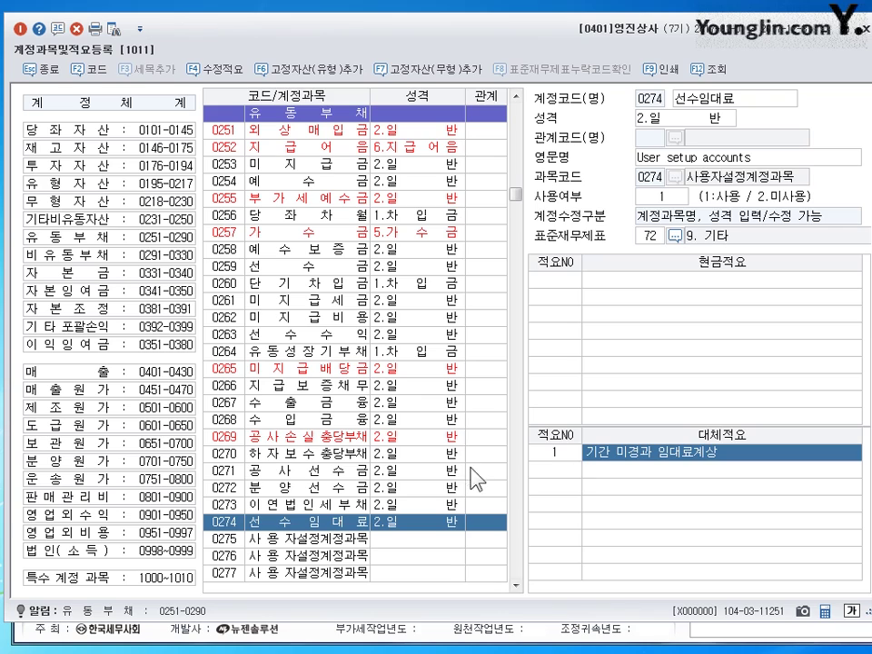
Step: Start from account 0101 현금 at the beginning of the account list and look up code 0274
drag(515, 193, 526, 102)
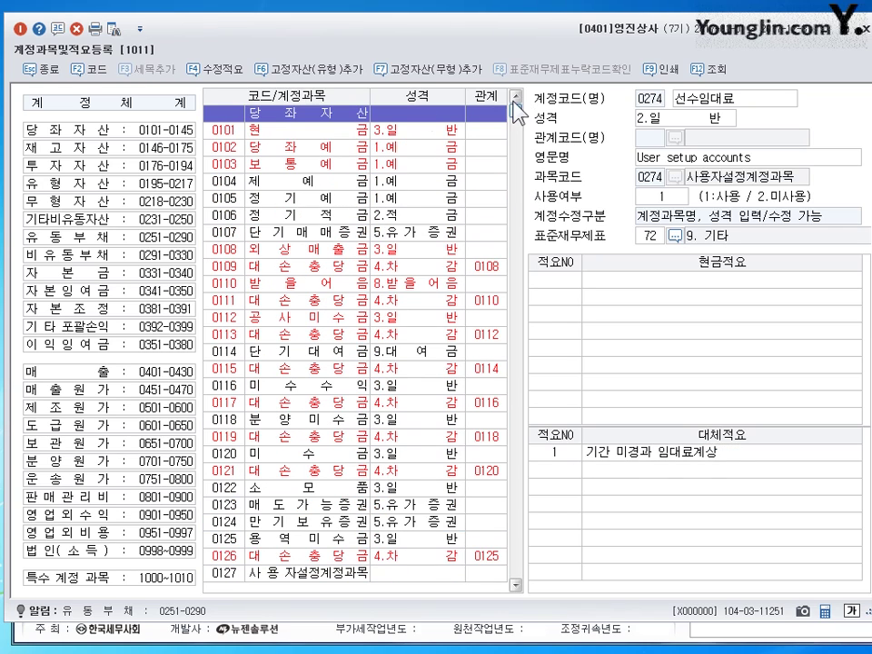
click(223, 130)
scroll(518, 120, down, 2)
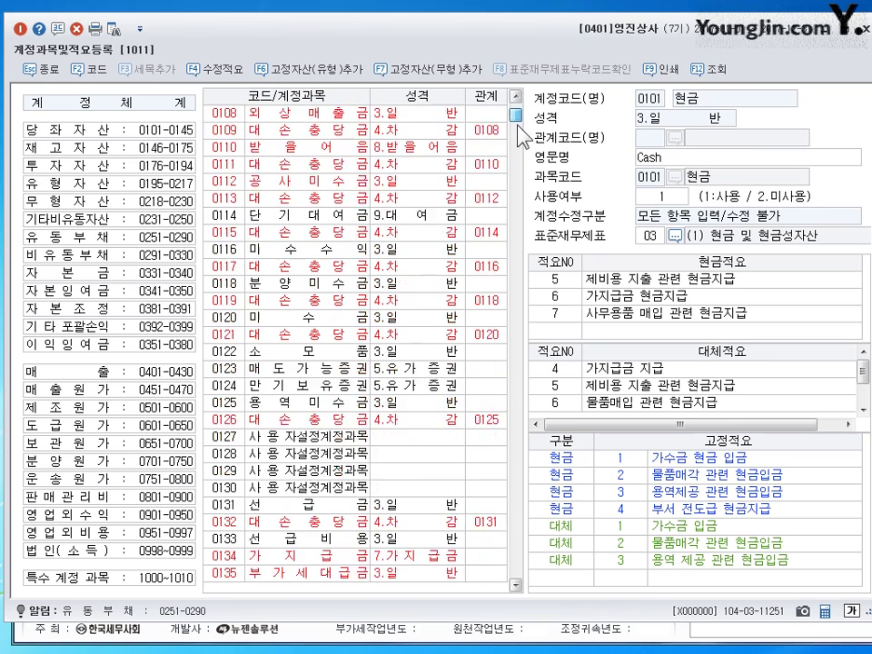
scroll(523, 120, up, 2)
scroll(514, 116, down, 5)
scroll(512, 118, up, 5)
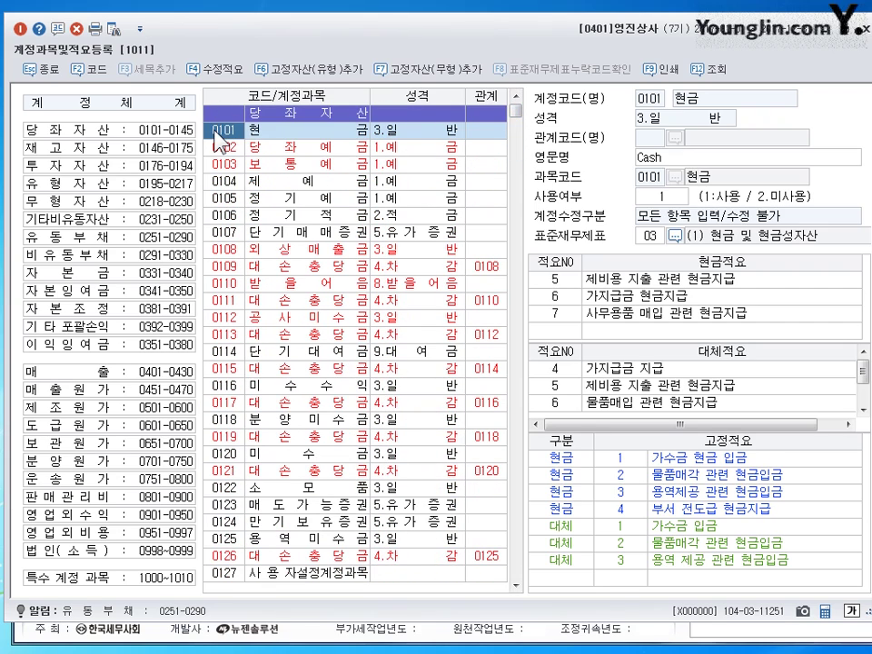
text(0274)
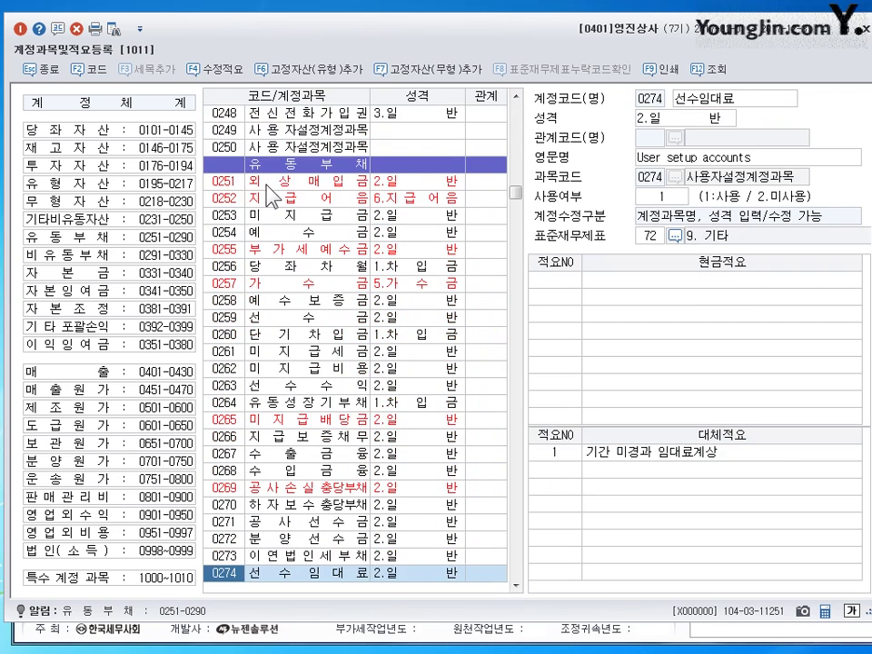
scroll(264, 445, down, 2)
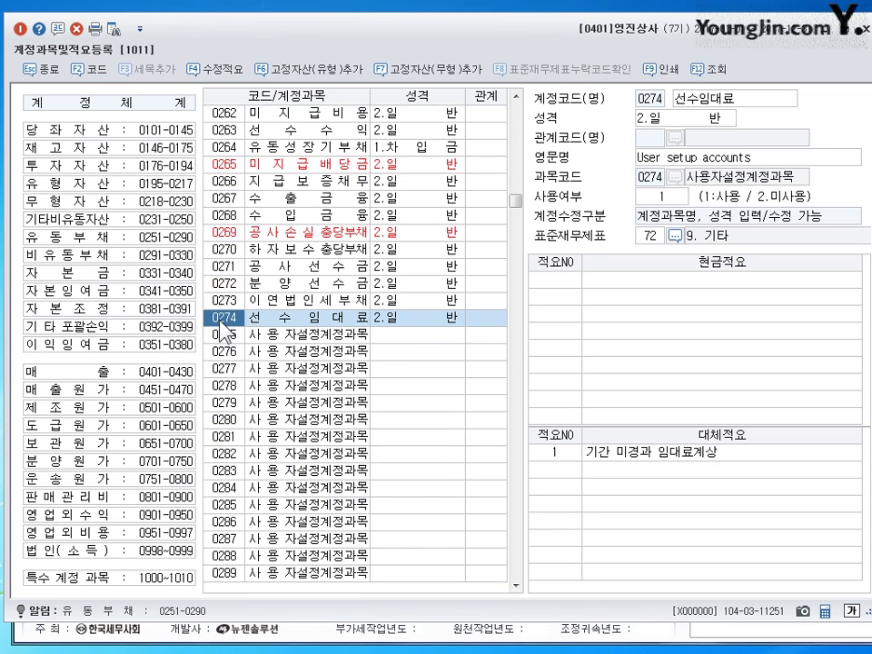
Step: Return to account 0101 현금 and repeat the code lookup for 0274 선수임대료
scroll(221, 319, up, 13)
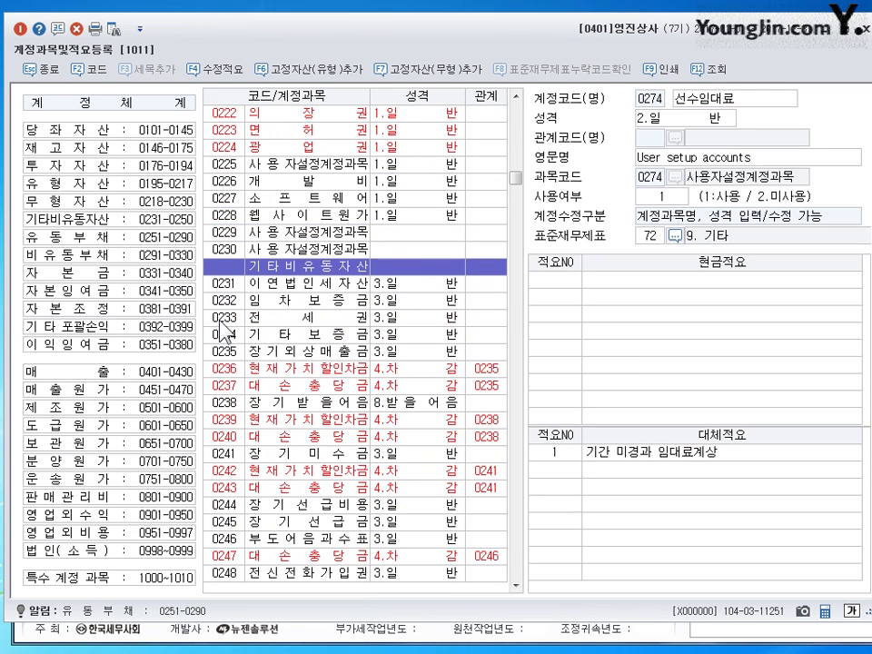
drag(516, 174, 516, 107)
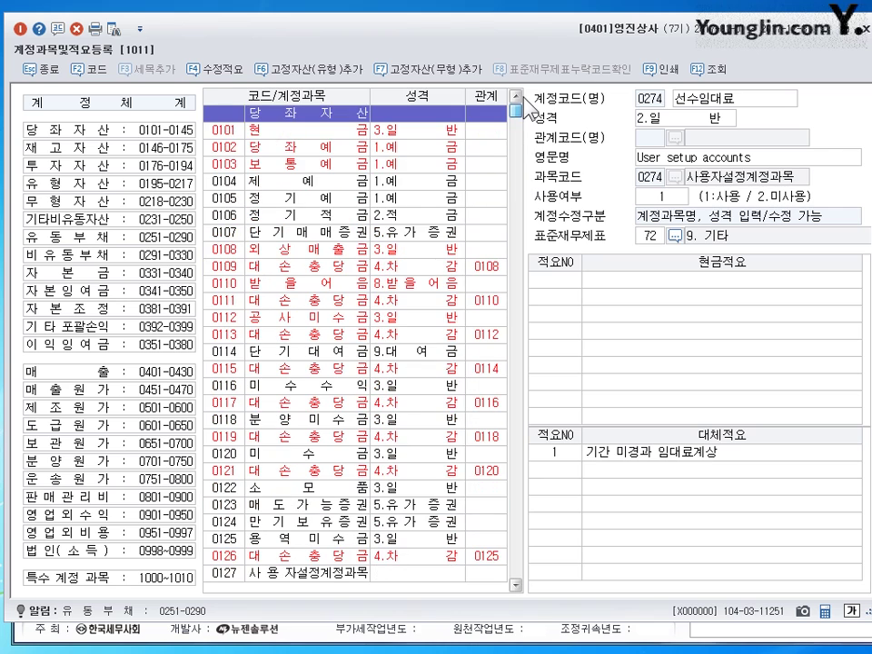
click(227, 136)
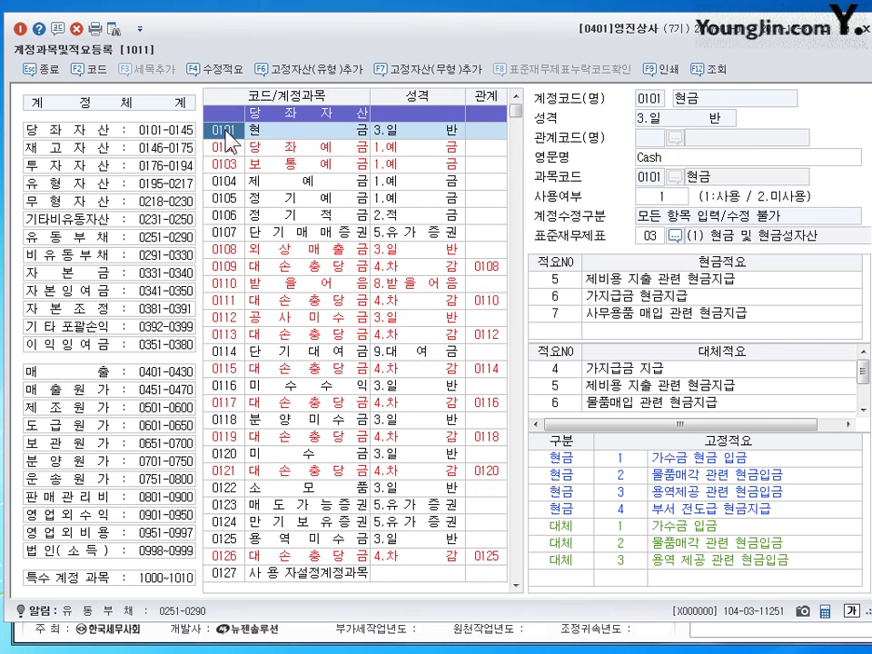
text(0274)
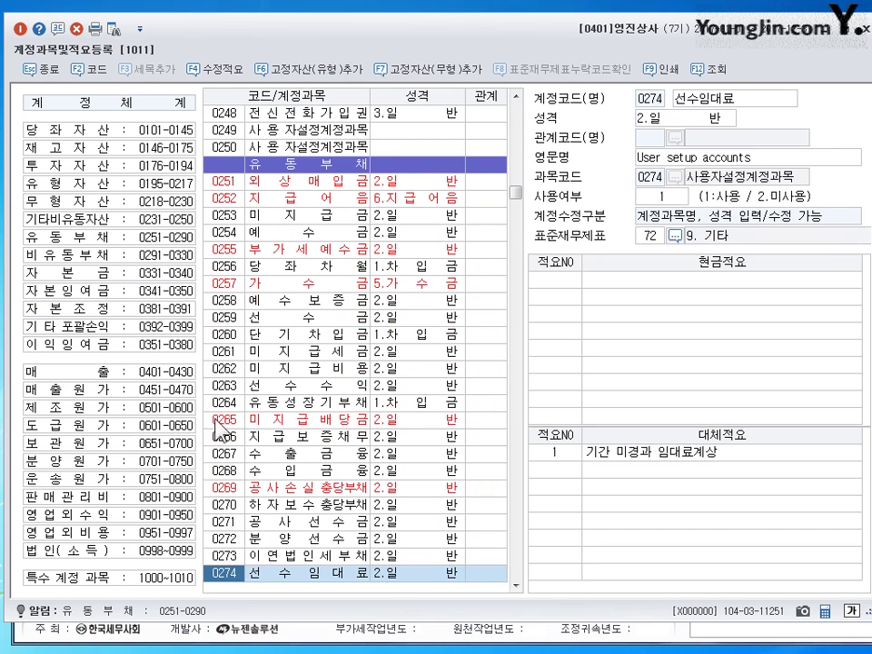
scroll(213, 345, down, 3)
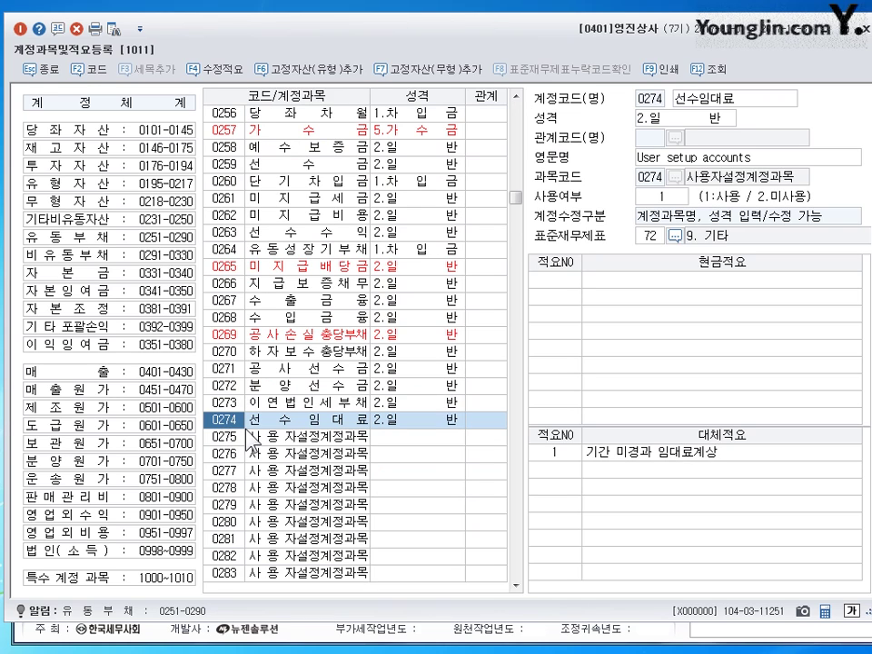
Step: Select 선수임대료's 대체적요 entry, examine the delete command for it, and read the second exercise on the 복리후생비 적요
click(646, 454)
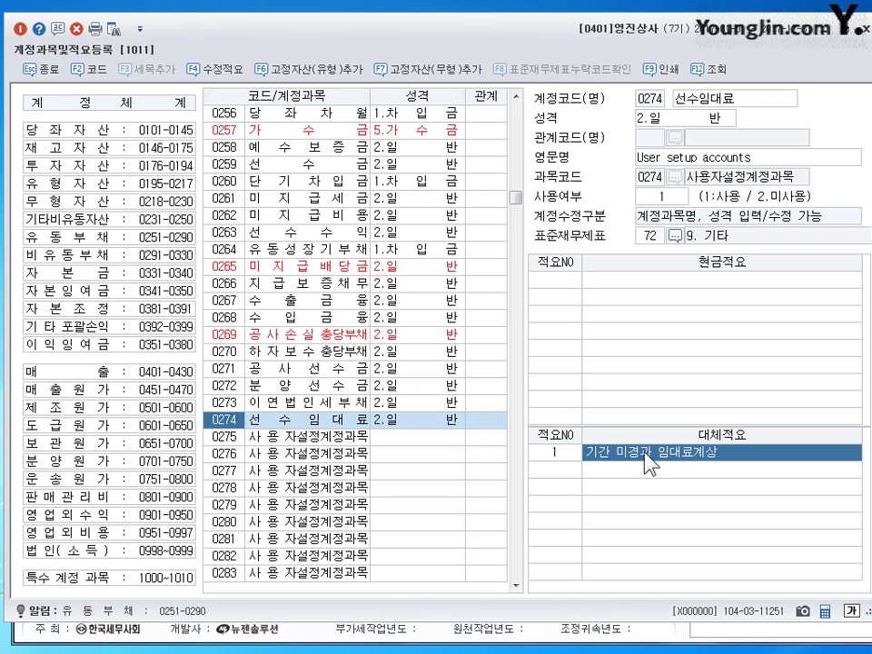
click(556, 457)
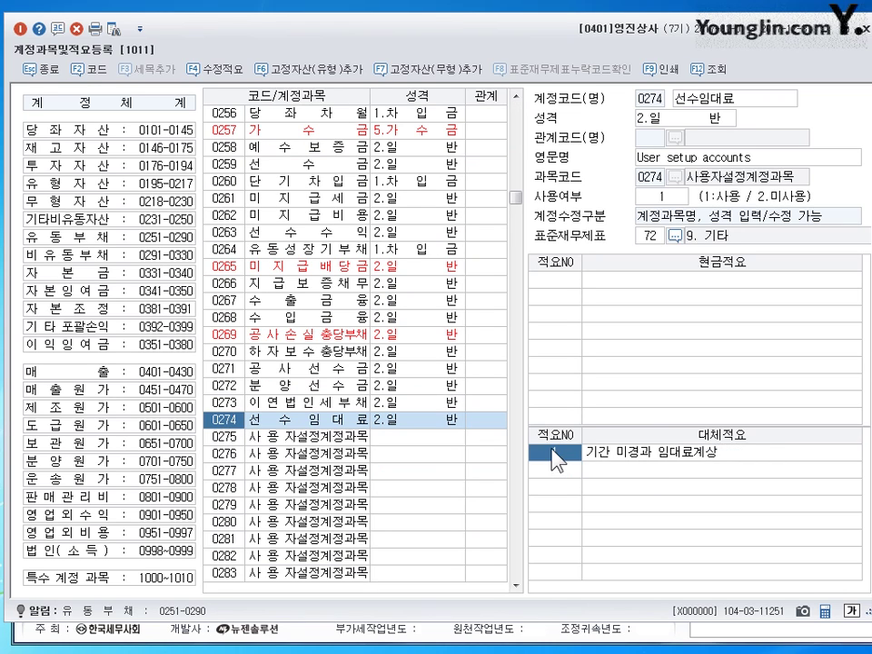
click(670, 461)
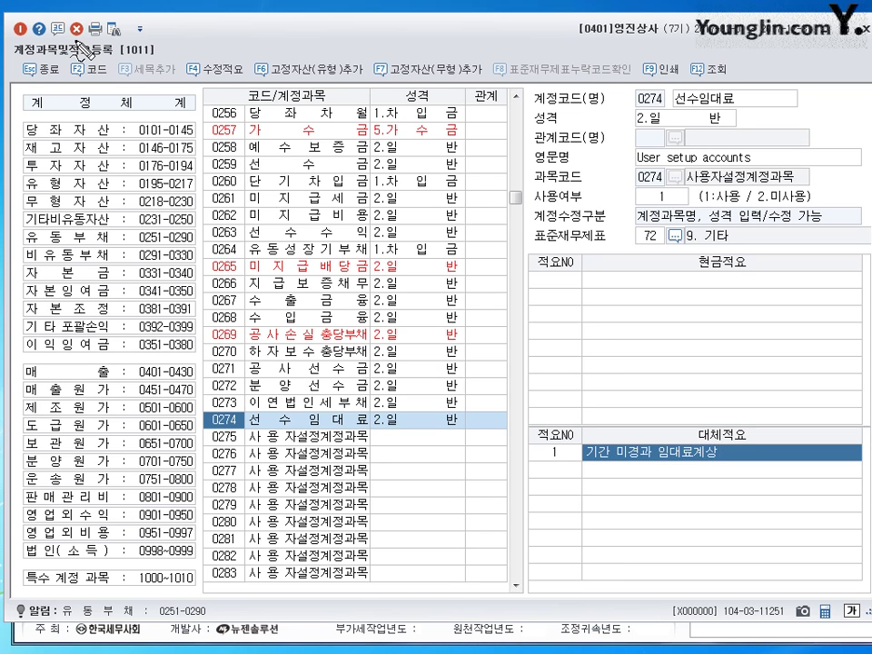
mouse_move(80, 44)
mouse_down()
mouse_move(66, 28)
mouse_move(88, 46)
mouse_up()
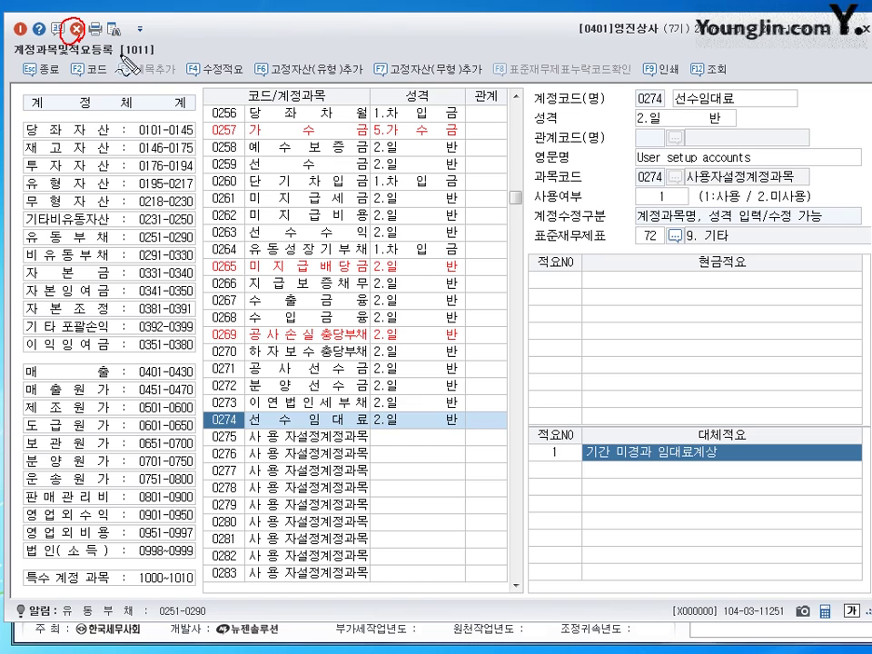
drag(155, 87, 169, 80)
drag(133, 100, 155, 98)
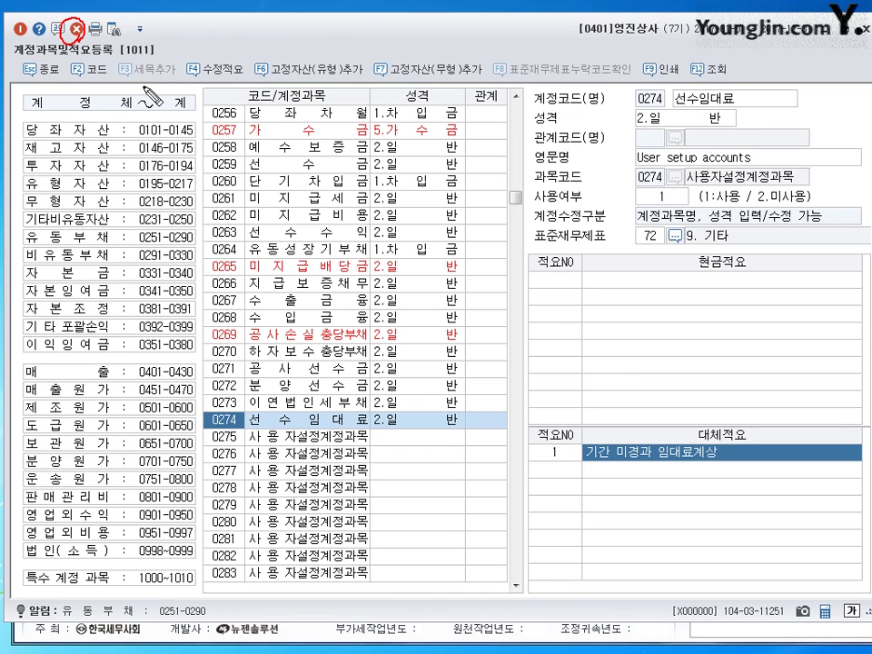
click(75, 28)
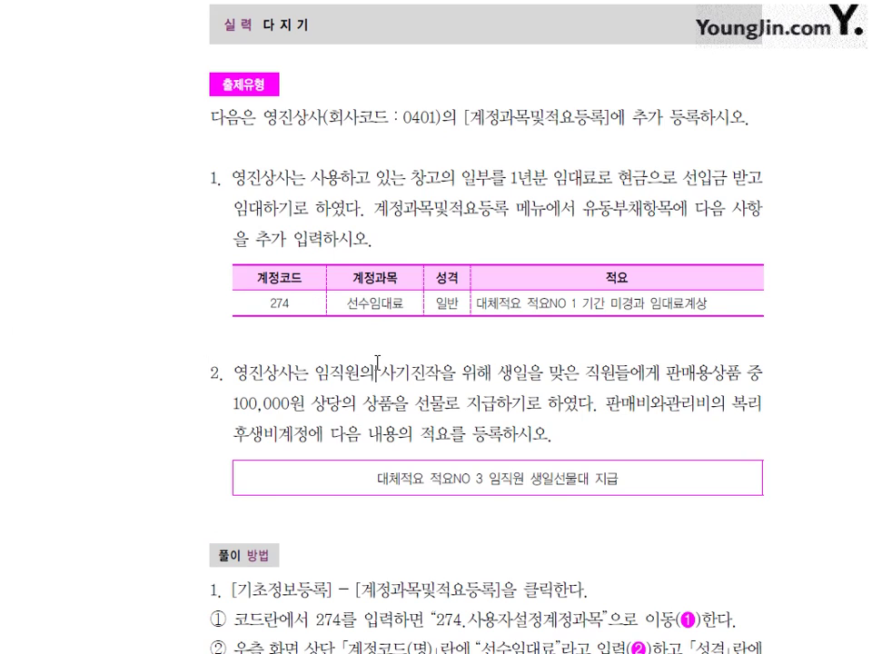
scroll(431, 356, down, 3)
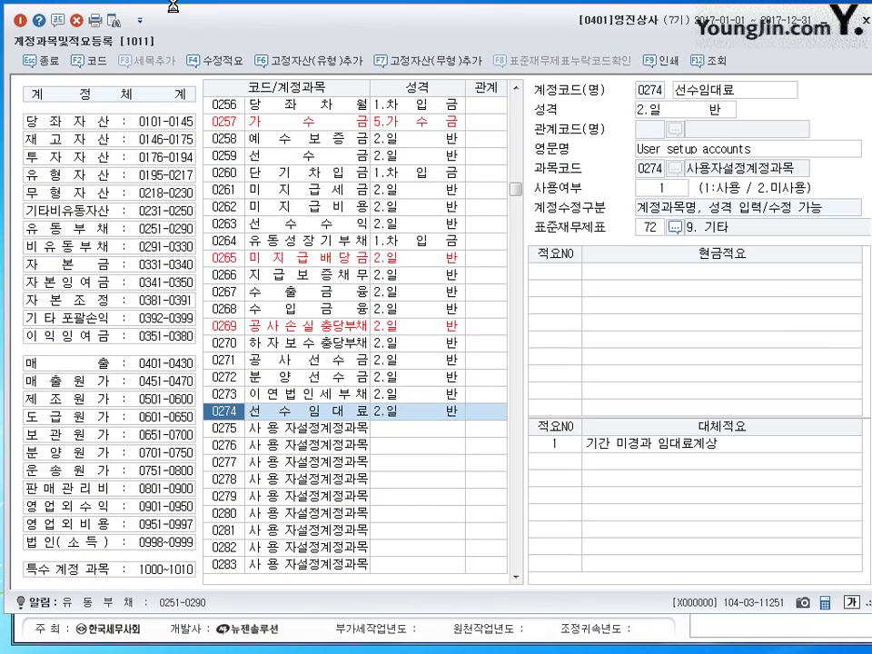
Step: Add 대체적요 3 임직원 생일선물대 지급 to account 0811 복리후생비 under 판매관리비 and check the new entry
click(53, 490)
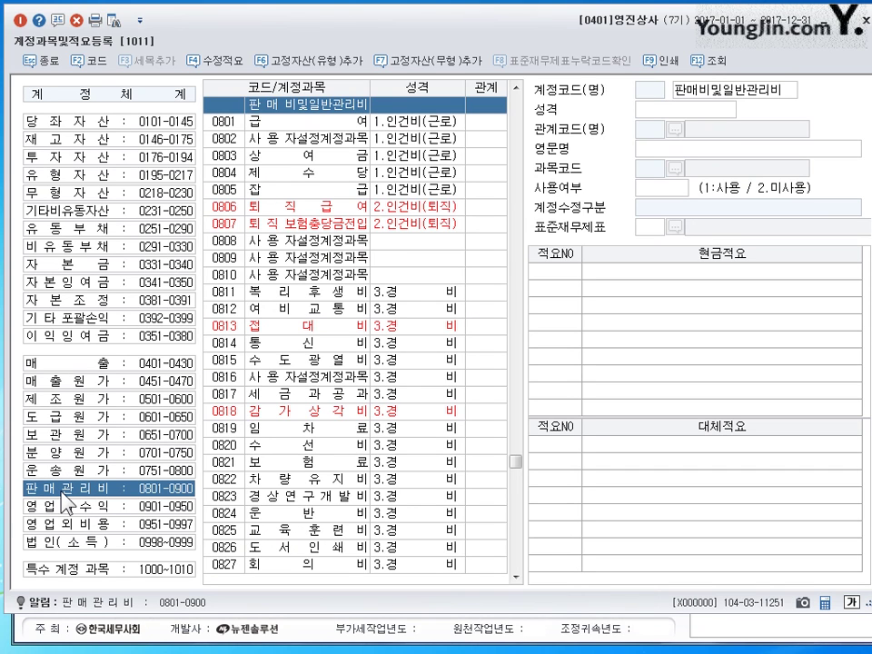
click(220, 294)
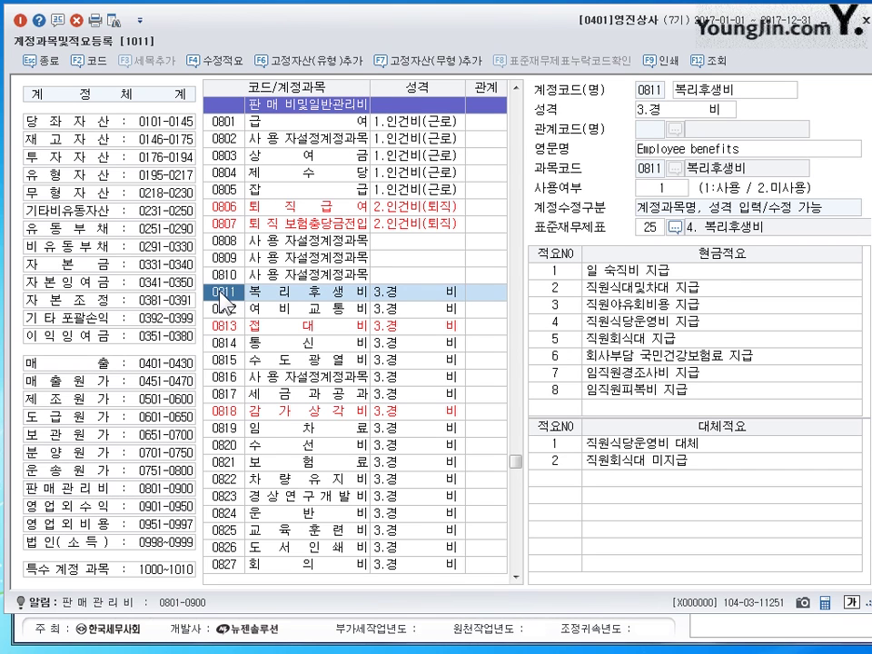
click(552, 482)
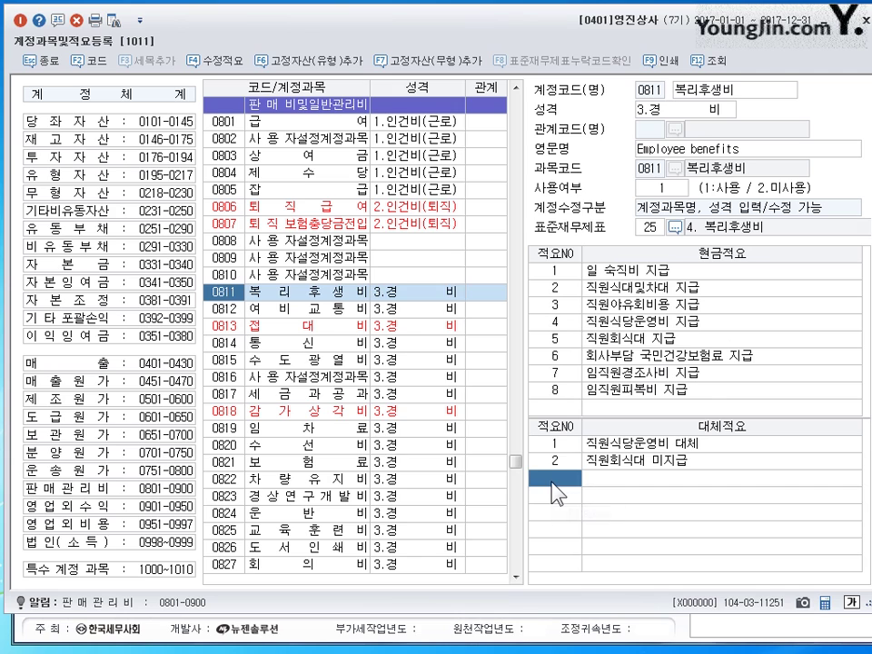
text(3)
key(Return)
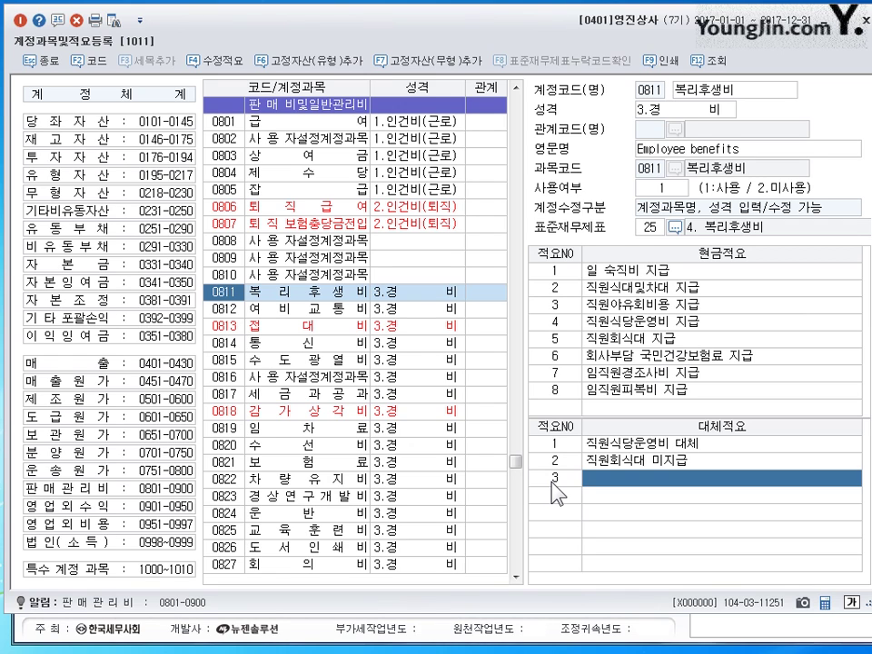
text(임직원 )
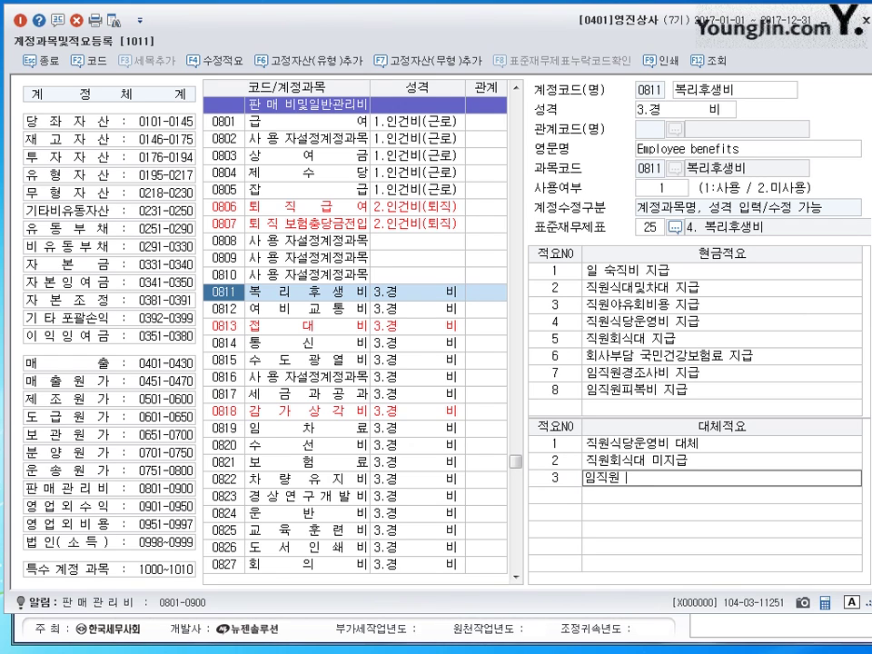
text(생일선물대)
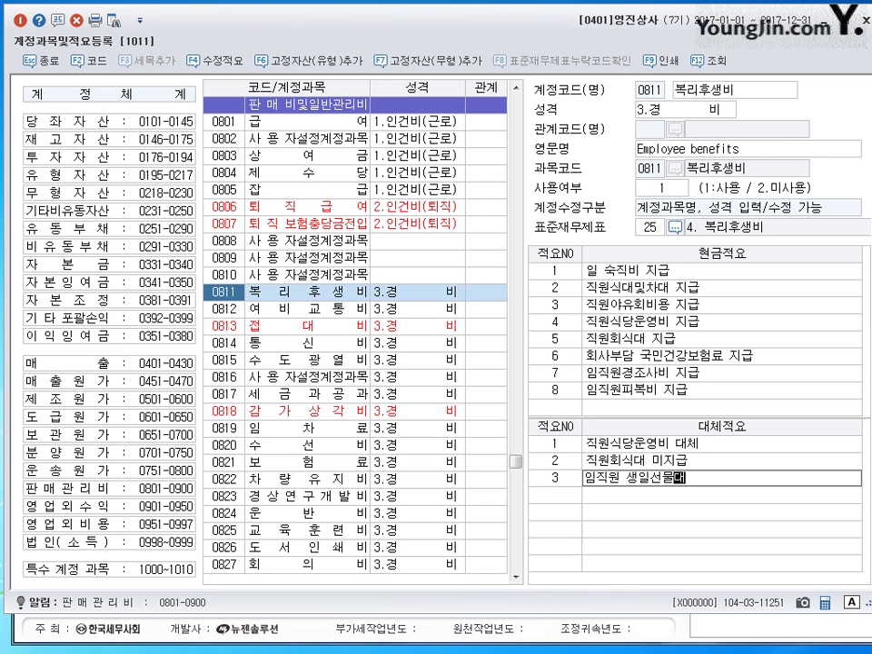
text( 지급)
click(556, 495)
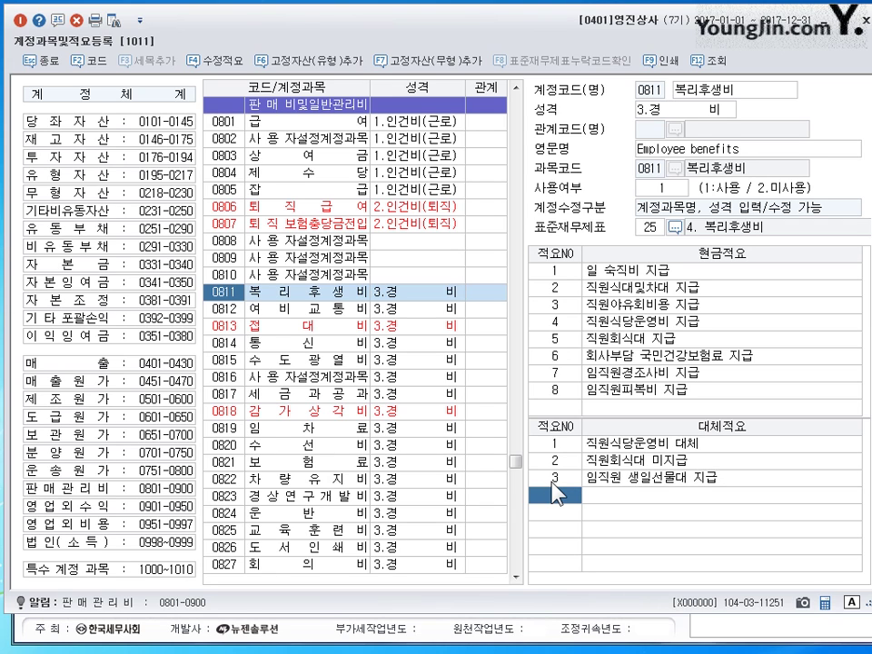
click(595, 479)
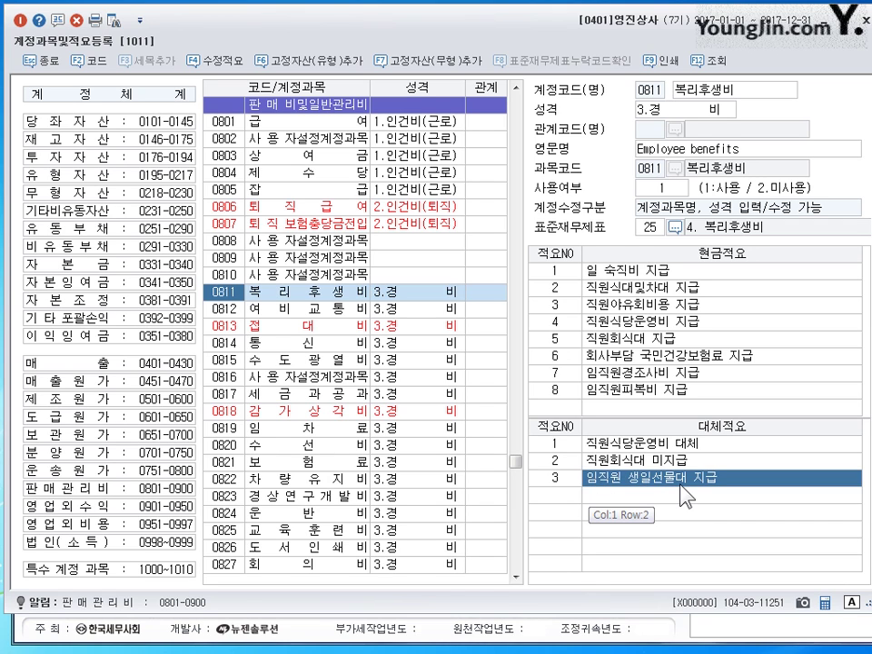
click(627, 496)
click(631, 479)
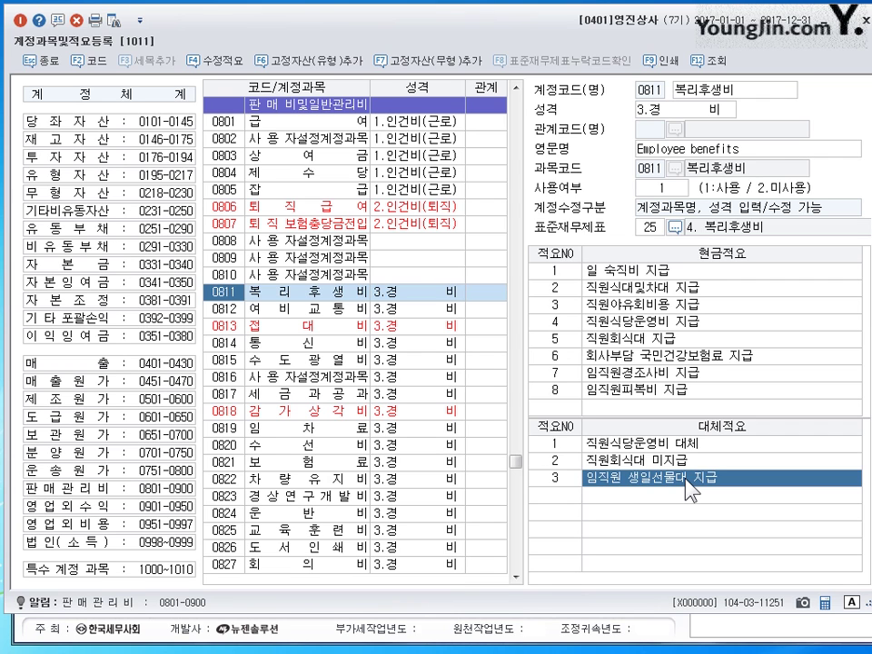
Step: Compare the account details and 적요 of 0101 현금 and 0102 당좌예금 under 당좌자산
click(90, 119)
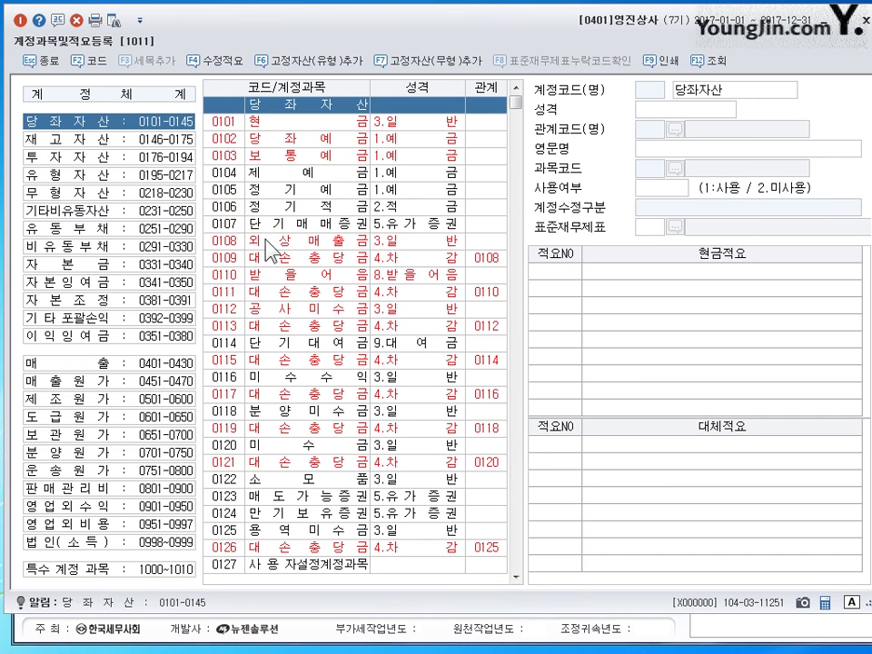
click(367, 122)
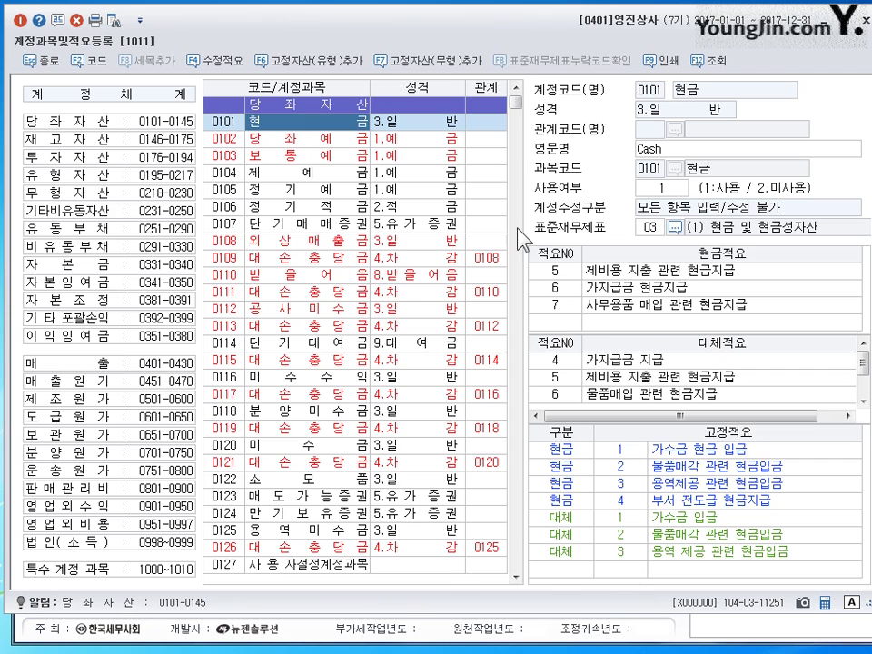
click(314, 139)
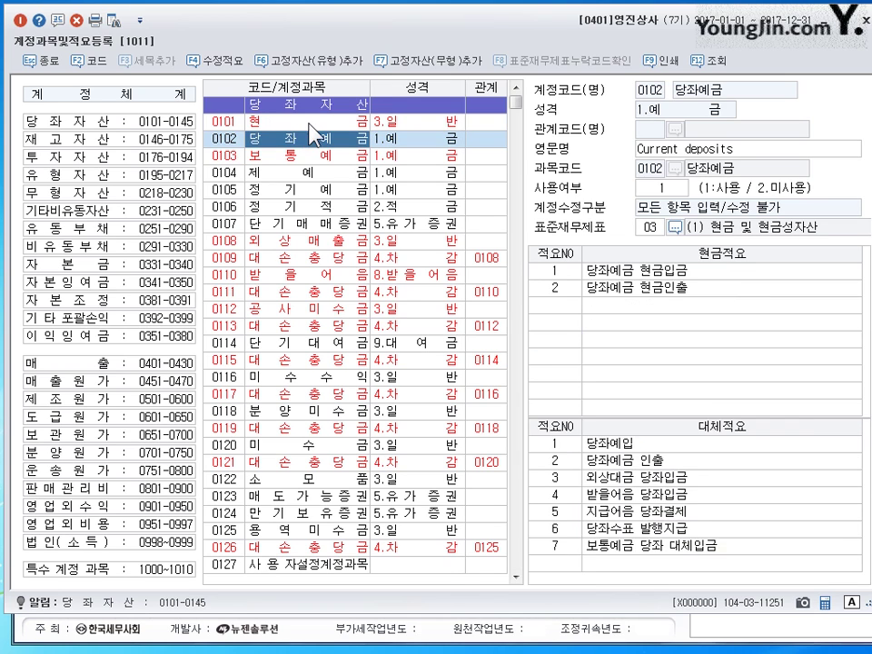
click(310, 125)
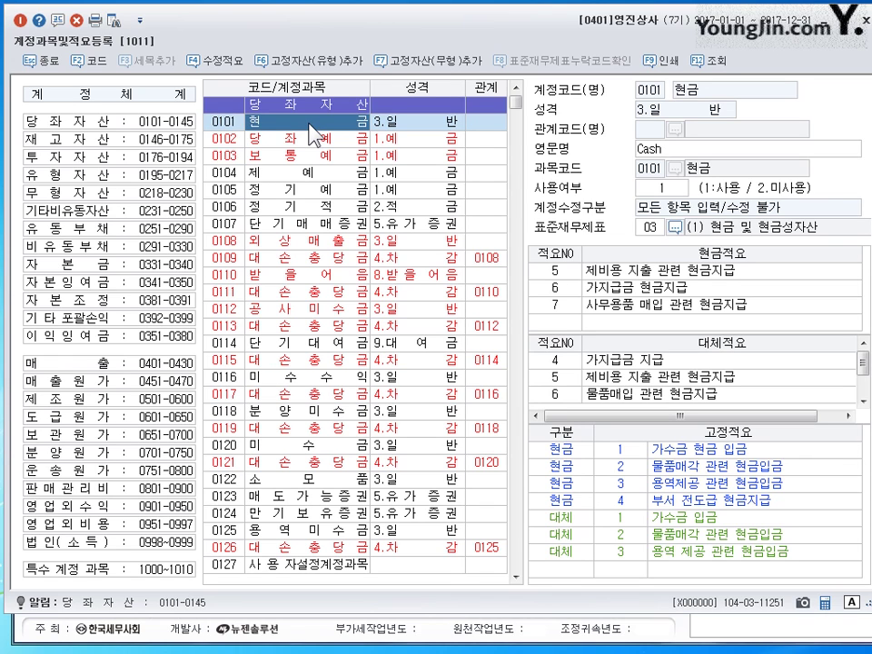
click(313, 136)
click(312, 127)
click(314, 137)
click(316, 126)
Step: Examine the 영문명 field of accounts 0101 현금, 0102 당좌예금, 0103 보통예금 and 0105 정기예금
click(651, 149)
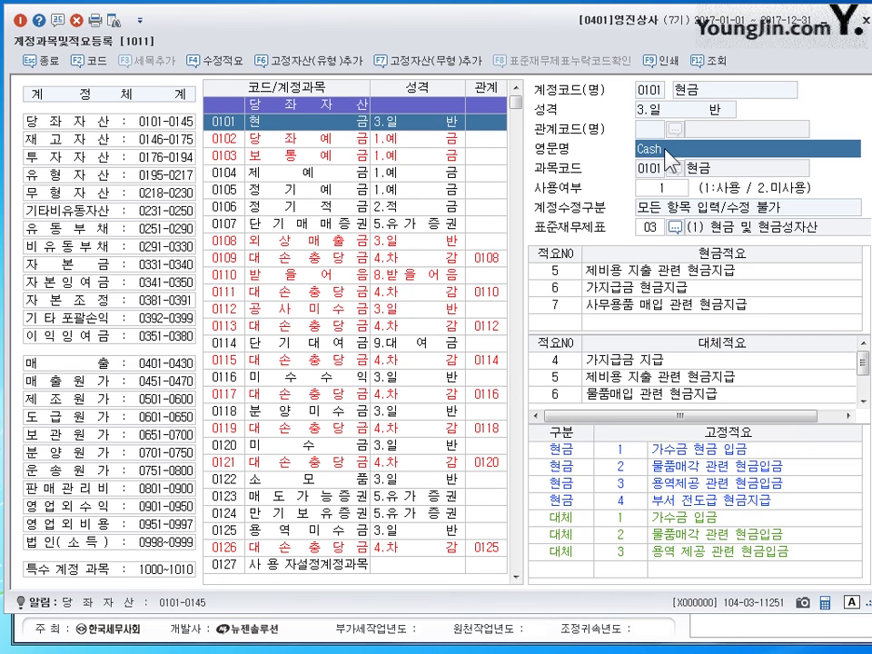
click(363, 142)
click(656, 151)
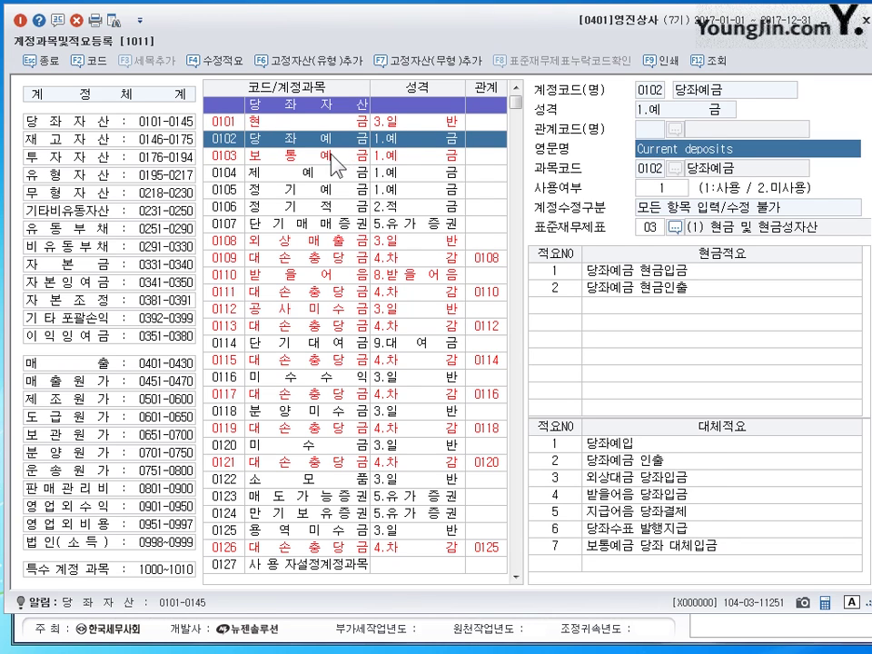
click(334, 157)
click(698, 150)
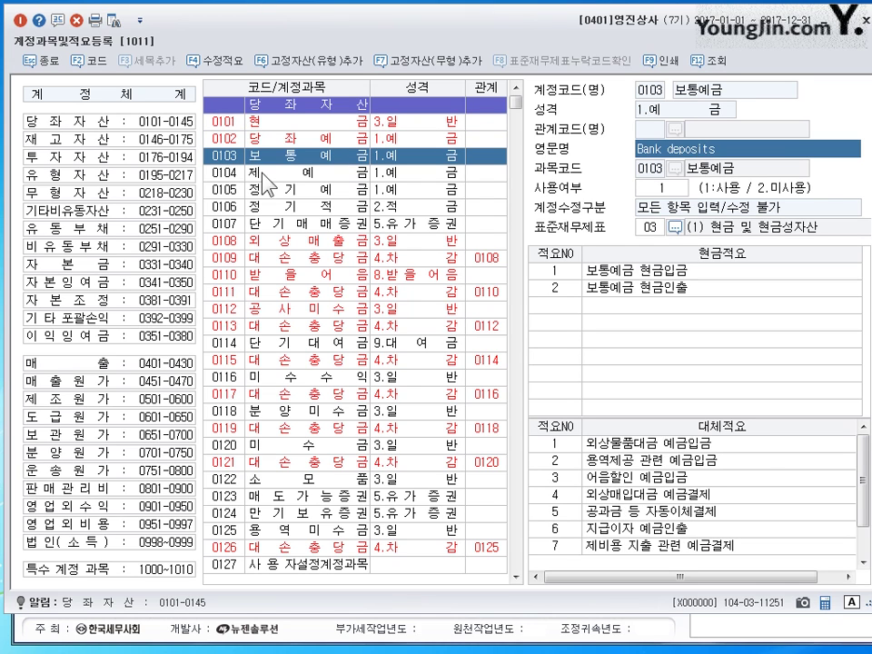
click(372, 189)
click(729, 156)
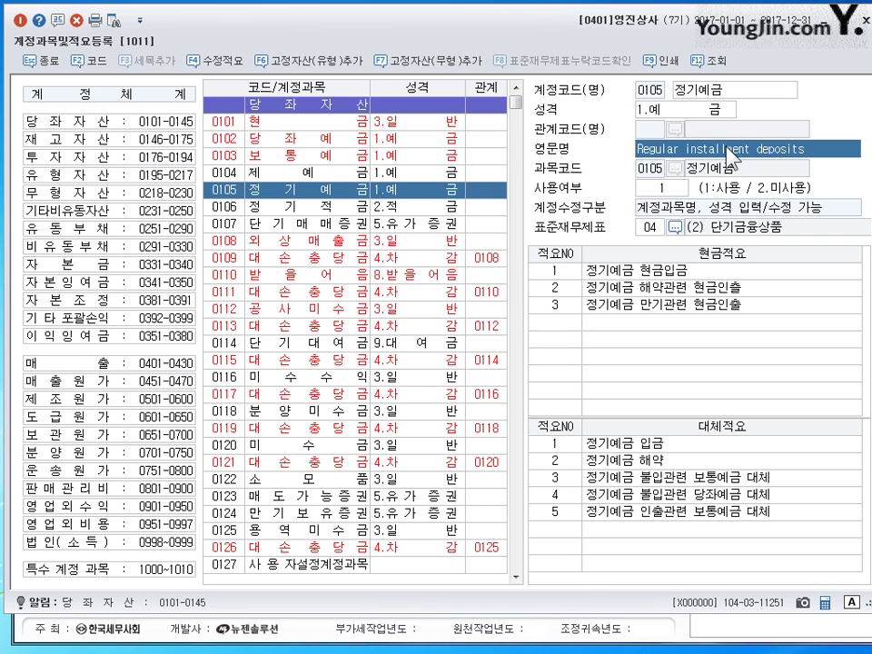